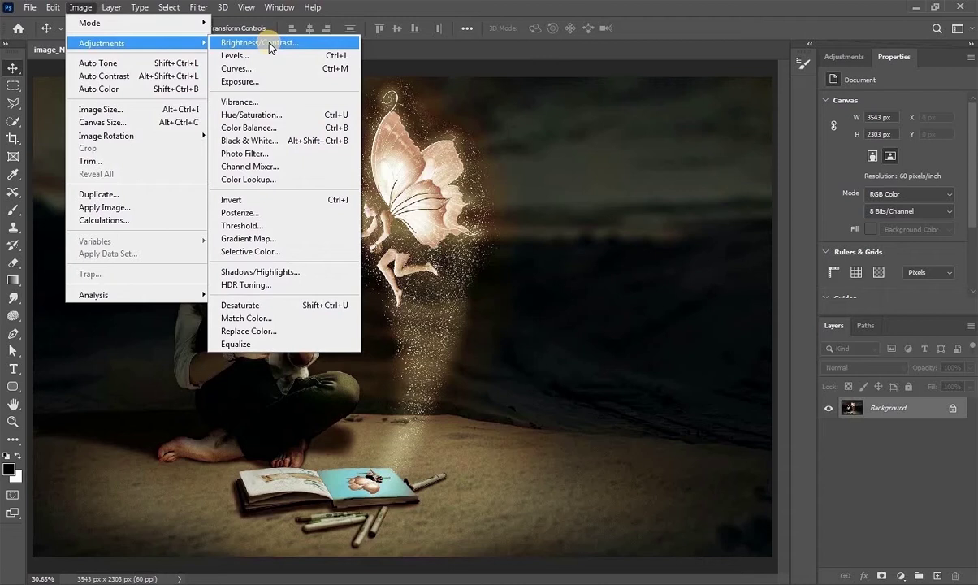
Step: Apply a Brightness/Contrast adjustment to the Background image, trying contrast values up to 100 before confirming
{"action": "left_click", "coordinate": [270, 46]}
{"action": "left_click_drag", "start_coordinate": [793, 244], "coordinate": [634, 239]}
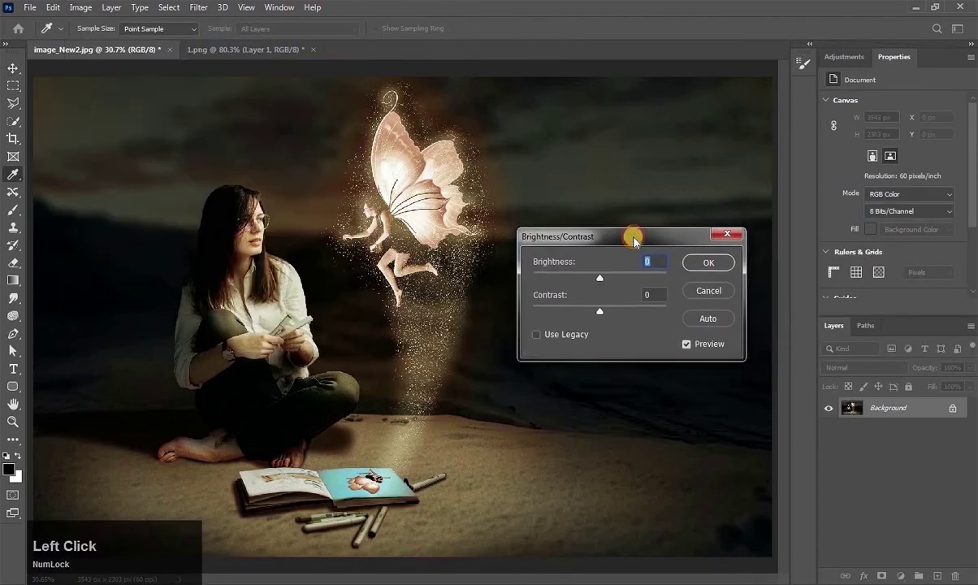
{"action": "left_click", "coordinate": [600, 280]}
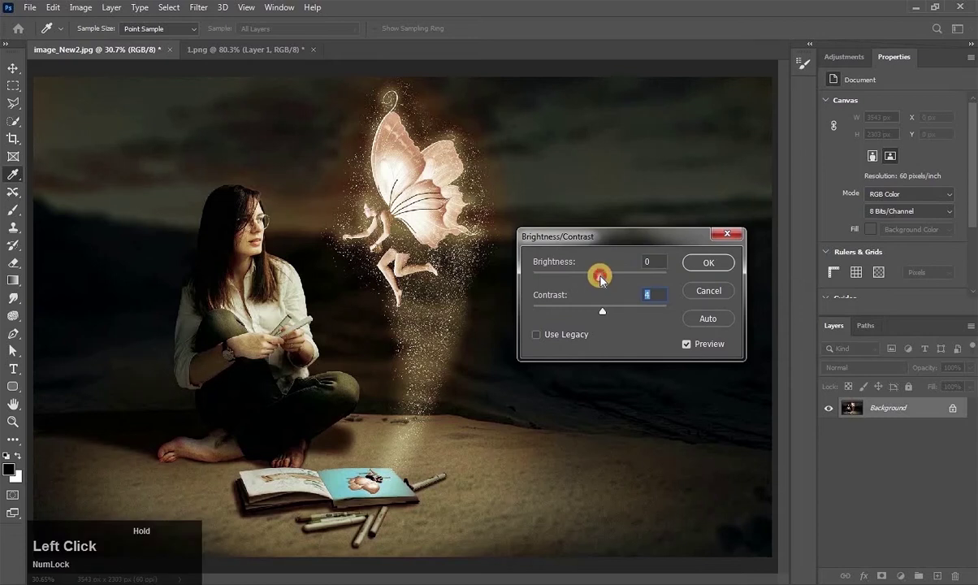
{"action": "mouse_move", "coordinate": [597, 278]}
{"action": "left_mouse_down"}
{"action": "mouse_move", "coordinate": [525, 272]}
{"action": "mouse_move", "coordinate": [662, 277]}
{"action": "mouse_move", "coordinate": [600, 278]}
{"action": "left_mouse_up"}
{"action": "left_click", "coordinate": [601, 313]}
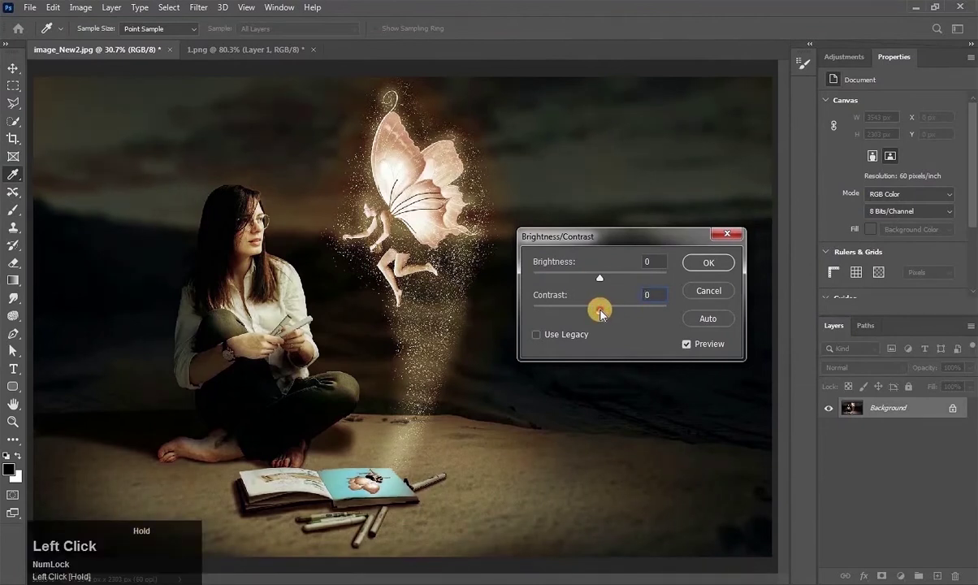
{"action": "left_click_drag", "start_coordinate": [604, 313], "coordinate": [703, 116]}
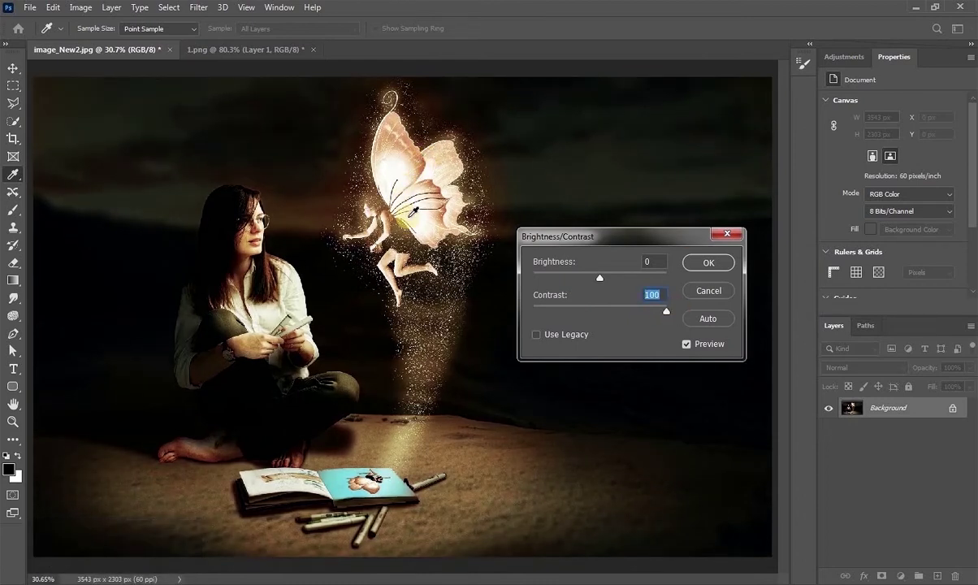
{"action": "left_click_drag", "start_coordinate": [668, 313], "coordinate": [504, 313]}
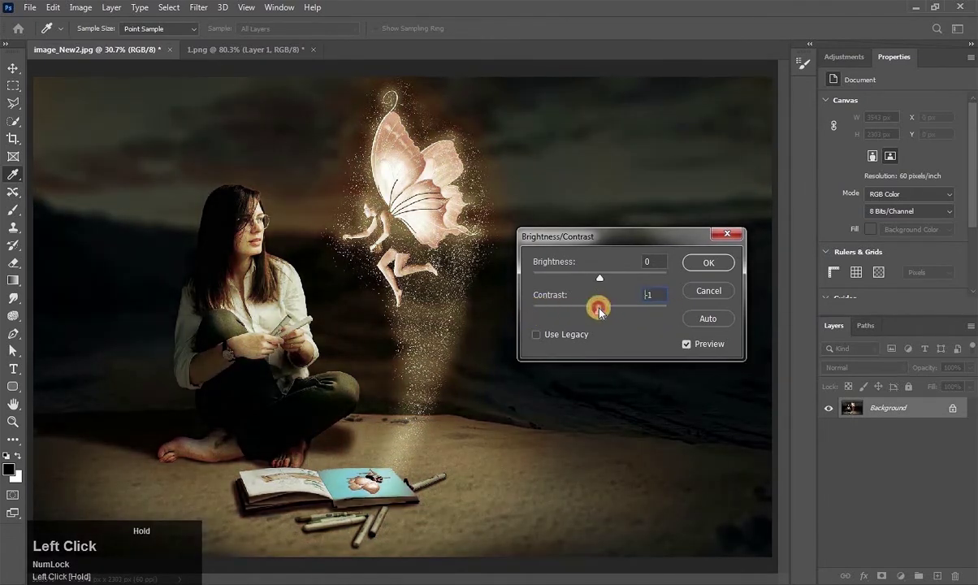
{"action": "left_click", "coordinate": [707, 263]}
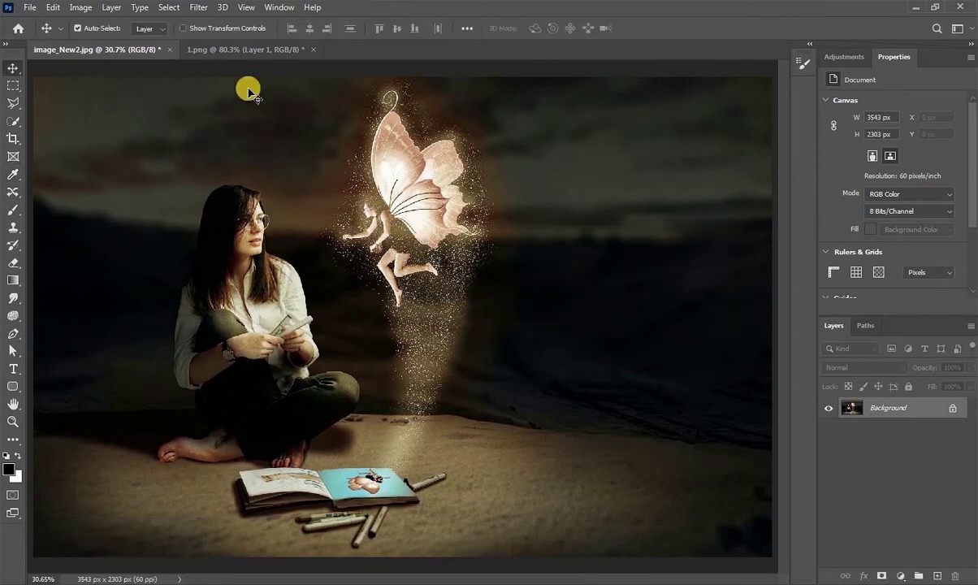
Step: Bring the heron from 1.png into the main composition and position its feet on the edge of the sand at X 2675, Y 1118 px
{"action": "left_click", "coordinate": [254, 49]}
{"action": "left_click_drag", "start_coordinate": [431, 325], "coordinate": [721, 465]}
{"action": "left_click", "coordinate": [13, 421]}
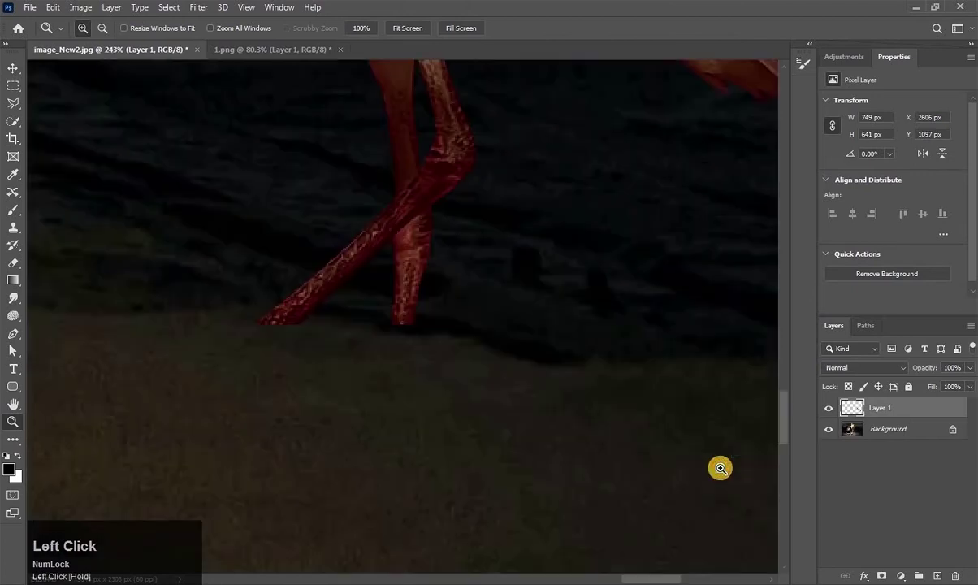
{"action": "left_click", "coordinate": [15, 68]}
{"action": "left_click_drag", "start_coordinate": [413, 219], "coordinate": [518, 246]}
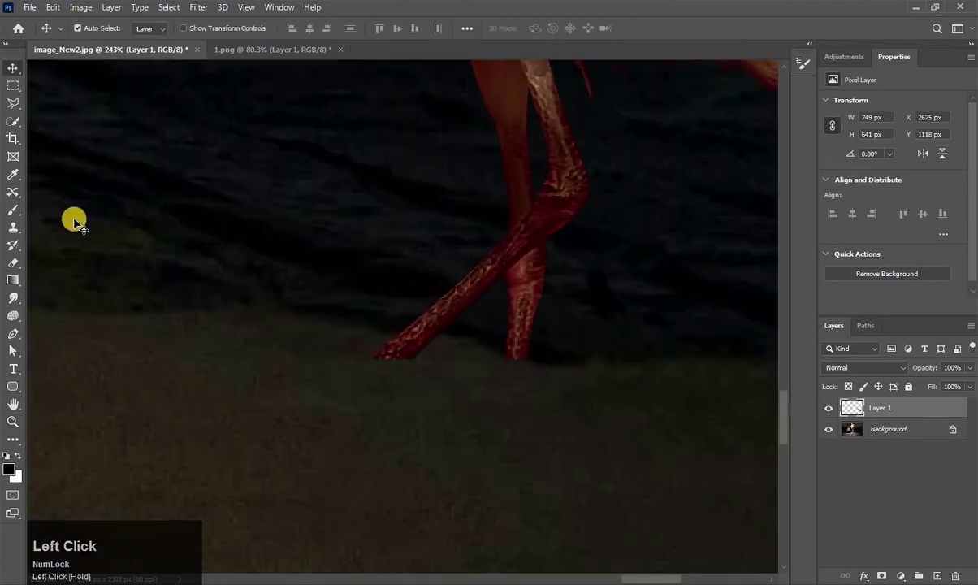
Step: Erase the cut-off lower edges of the heron's feet to blend them into the sand
{"action": "left_click", "coordinate": [13, 262]}
{"action": "mouse_move", "coordinate": [405, 346]}
{"action": "left_mouse_down"}
{"action": "mouse_move", "coordinate": [511, 360]}
{"action": "mouse_move", "coordinate": [526, 371]}
{"action": "mouse_move", "coordinate": [391, 352]}
{"action": "mouse_move", "coordinate": [401, 340]}
{"action": "mouse_move", "coordinate": [385, 341]}
{"action": "mouse_move", "coordinate": [441, 371]}
{"action": "mouse_move", "coordinate": [395, 382]}
{"action": "mouse_move", "coordinate": [438, 365]}
{"action": "mouse_move", "coordinate": [485, 366]}
{"action": "left_mouse_up"}
{"action": "scroll", "coordinate": [485, 366], "scroll_direction": "down", "scroll_amount": 10}
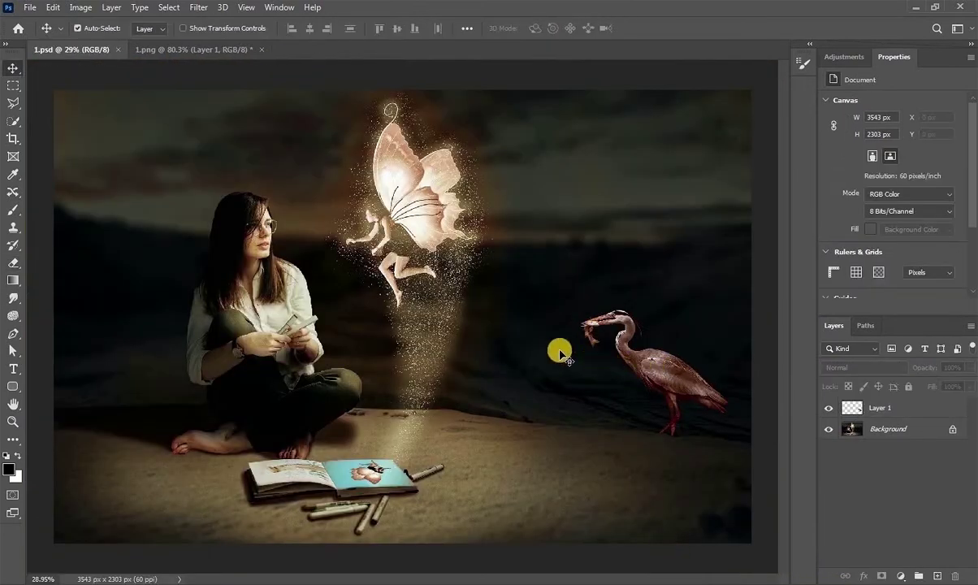
Step: Try darkening the heron layer directly with Brightness/Contrast at a brightness of about -101, and undo it
{"action": "key", "text": "ctrl+z"}
{"action": "left_click", "coordinate": [83, 9]}
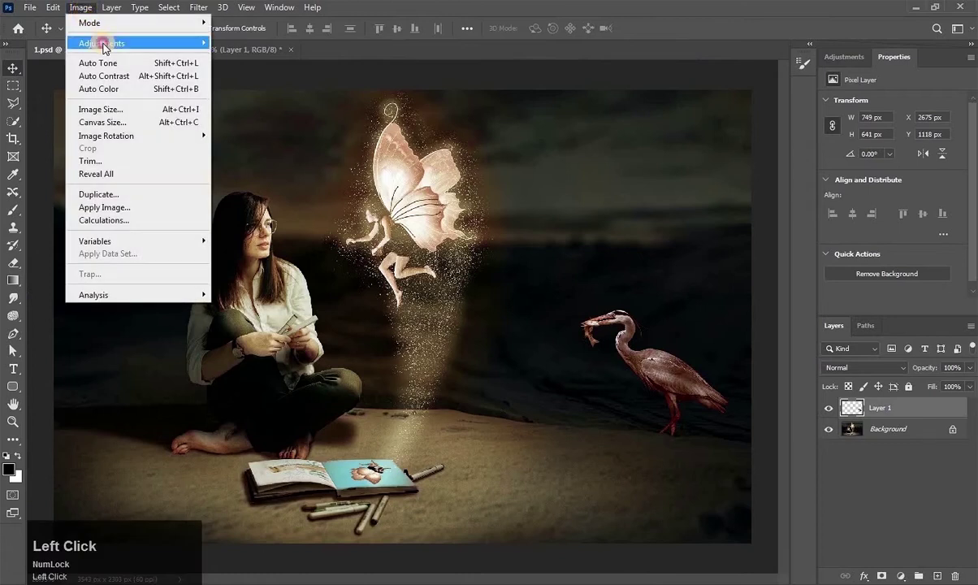
{"action": "mouse_move", "coordinate": [102, 42]}
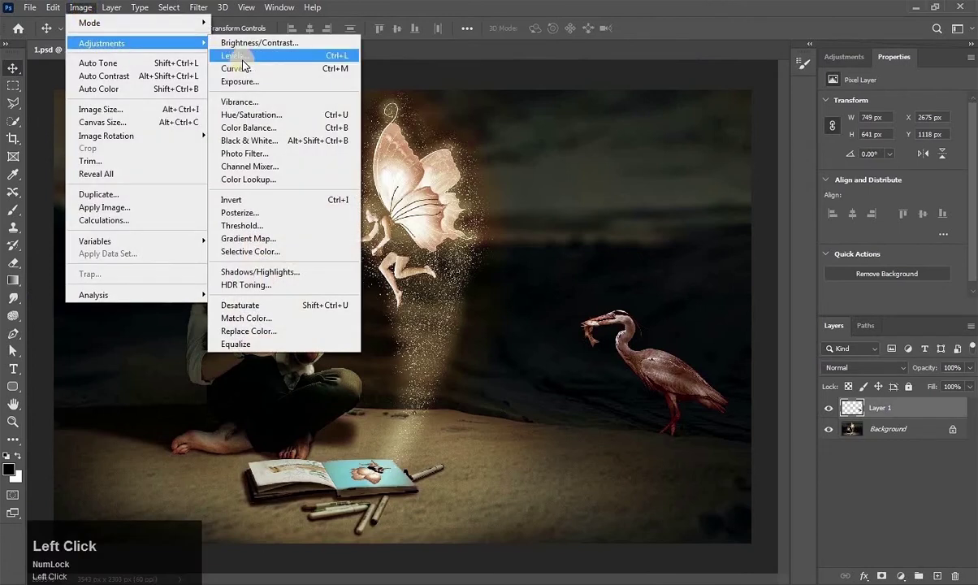
{"action": "left_click", "coordinate": [272, 43]}
{"action": "left_click_drag", "start_coordinate": [247, 187], "coordinate": [325, 242]}
{"action": "left_click", "coordinate": [367, 268]}
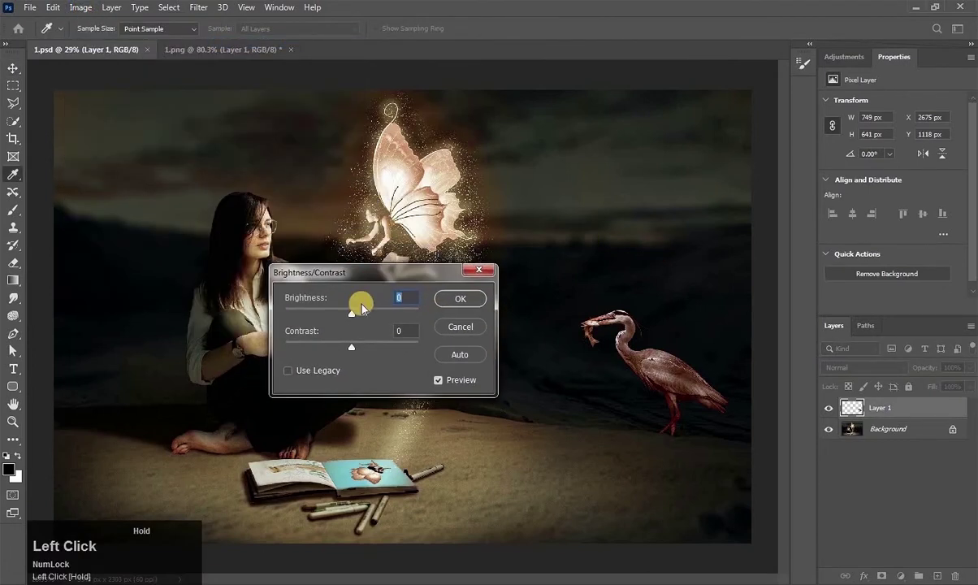
{"action": "left_click", "coordinate": [351, 317]}
{"action": "left_click_drag", "start_coordinate": [351, 319], "coordinate": [314, 320]}
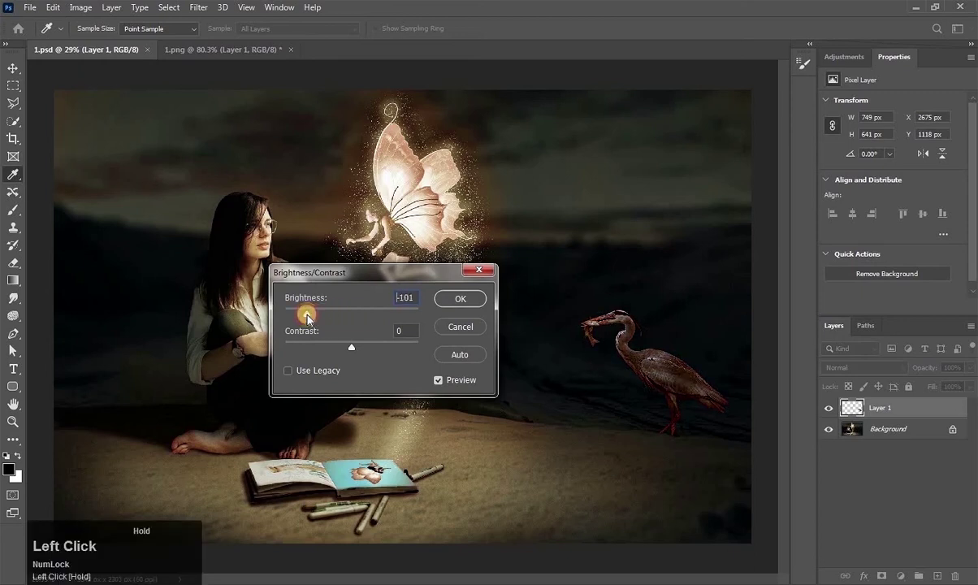
{"action": "left_click", "coordinate": [452, 300]}
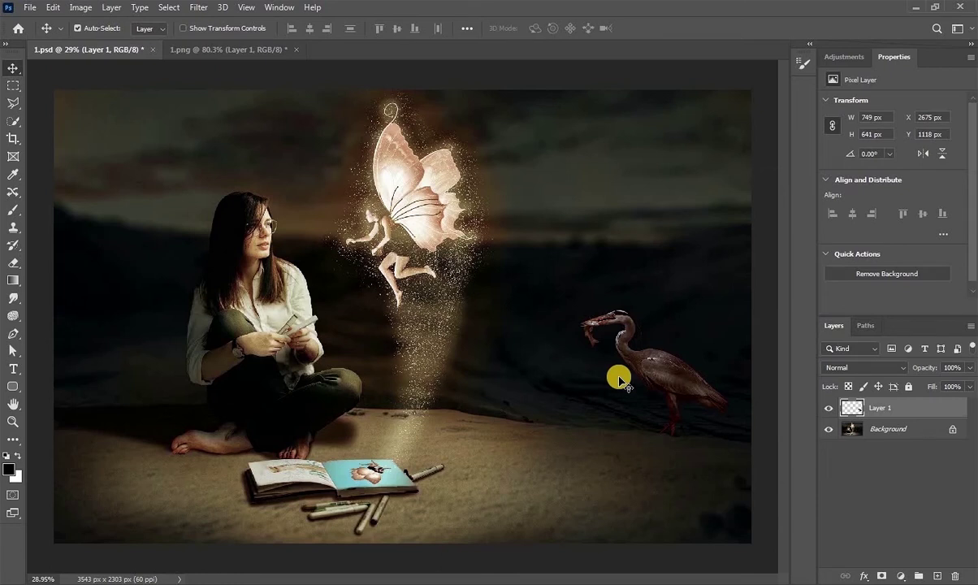
{"action": "key", "text": "ctrl+z"}
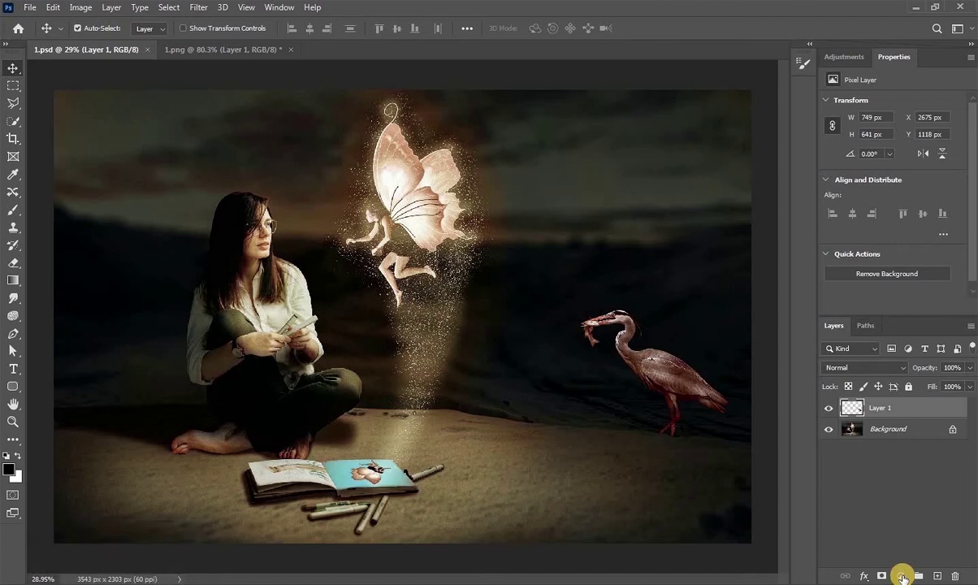
Step: Add a Brightness/Contrast adjustment layer above the heron layer and check that its properties are displayed
{"action": "left_click", "coordinate": [904, 575]}
{"action": "left_click", "coordinate": [905, 380]}
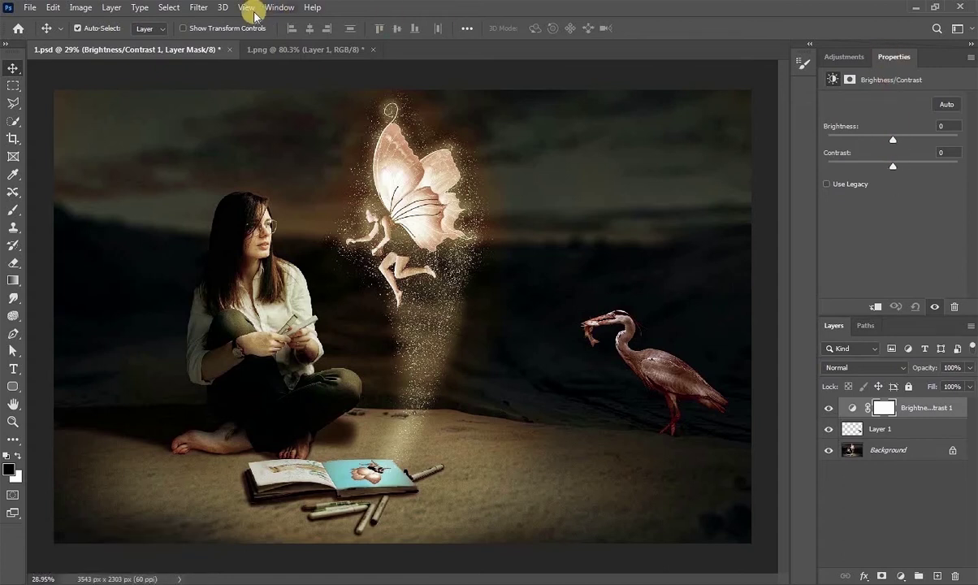
{"action": "left_click", "coordinate": [280, 8]}
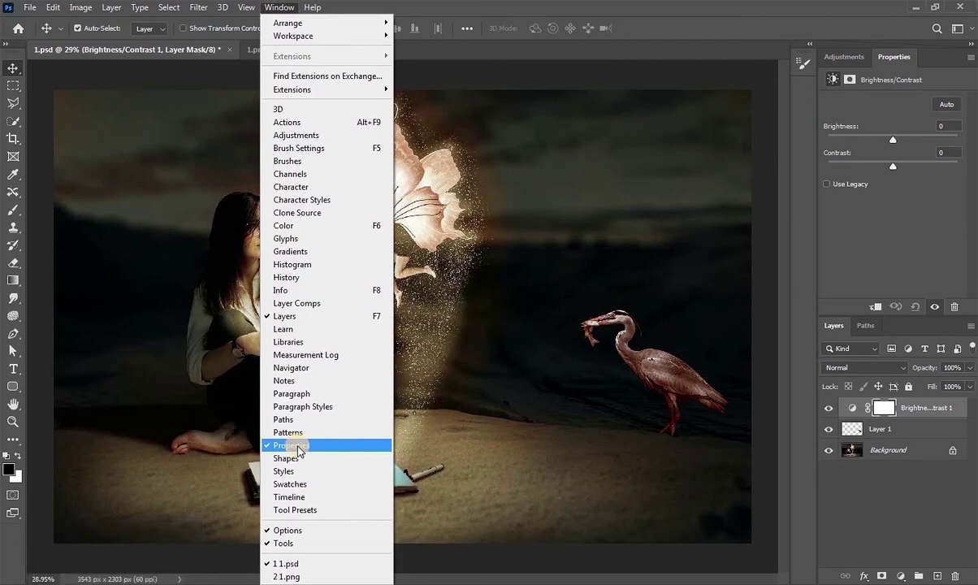
{"action": "left_click", "coordinate": [843, 253]}
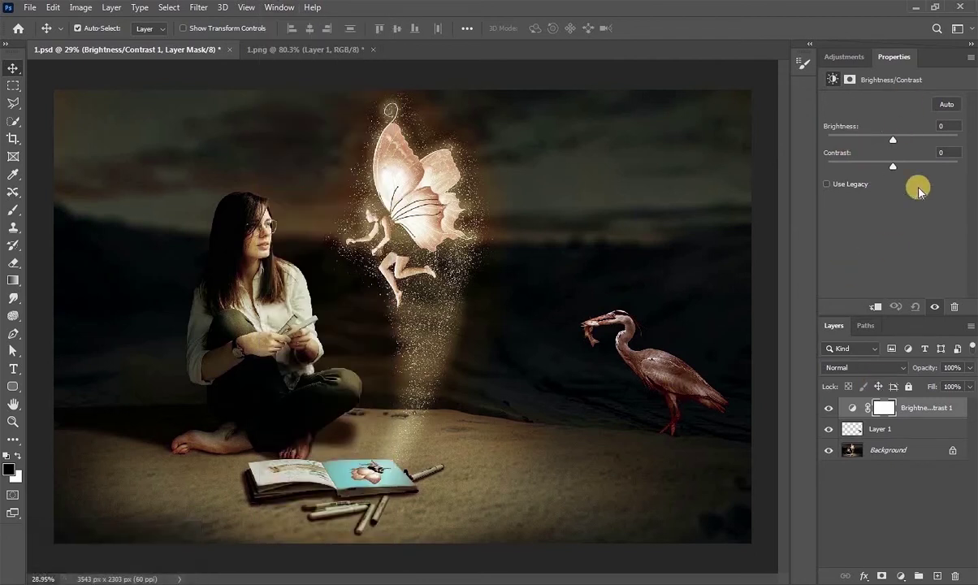
{"action": "left_click", "coordinate": [82, 8]}
{"action": "mouse_move", "coordinate": [82, 39]}
{"action": "left_click", "coordinate": [258, 41]}
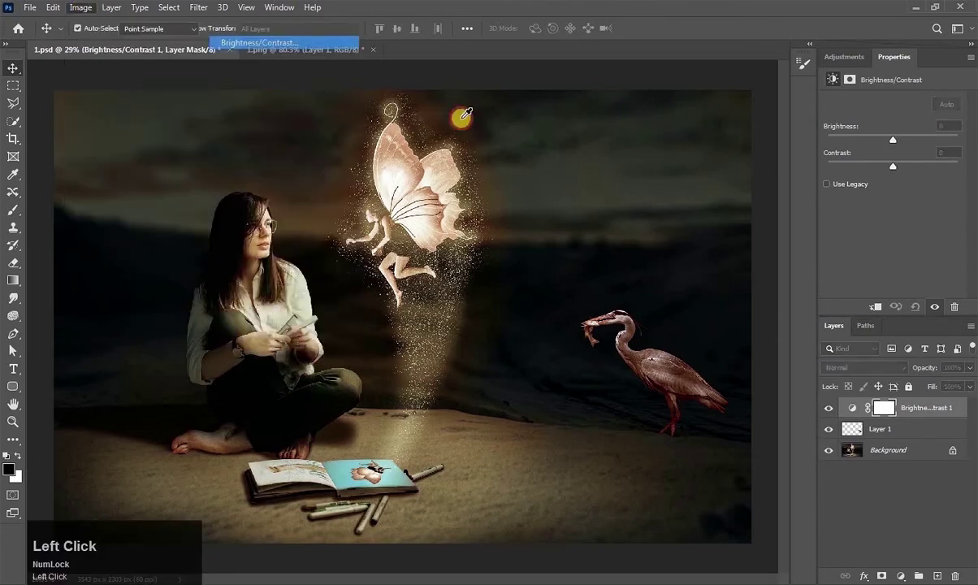
{"action": "left_click_drag", "start_coordinate": [394, 257], "coordinate": [700, 212]}
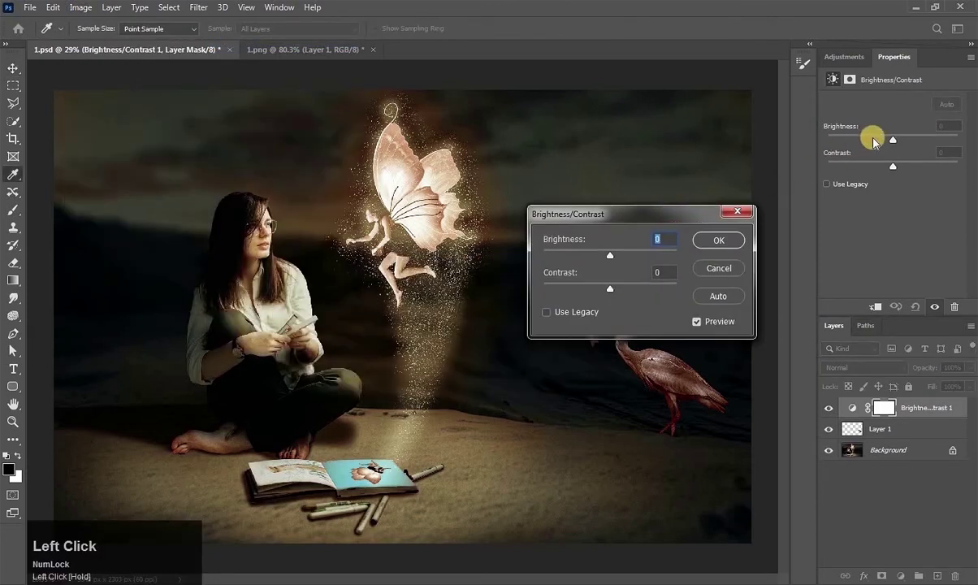
{"action": "left_click", "coordinate": [720, 270]}
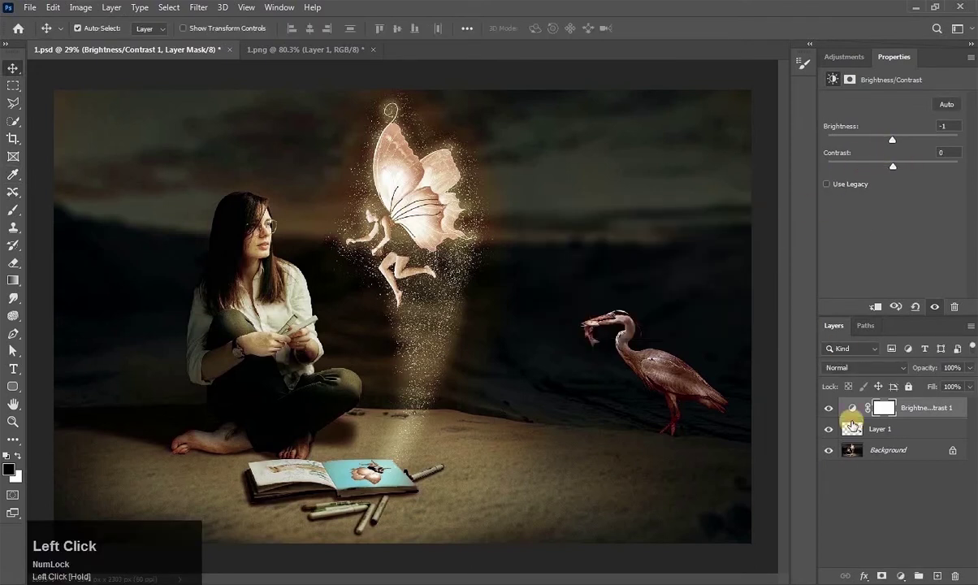
Step: Set the adjustment layer's brightness to -130 and clip it to the heron layer
{"action": "left_click_drag", "start_coordinate": [892, 139], "coordinate": [839, 142]}
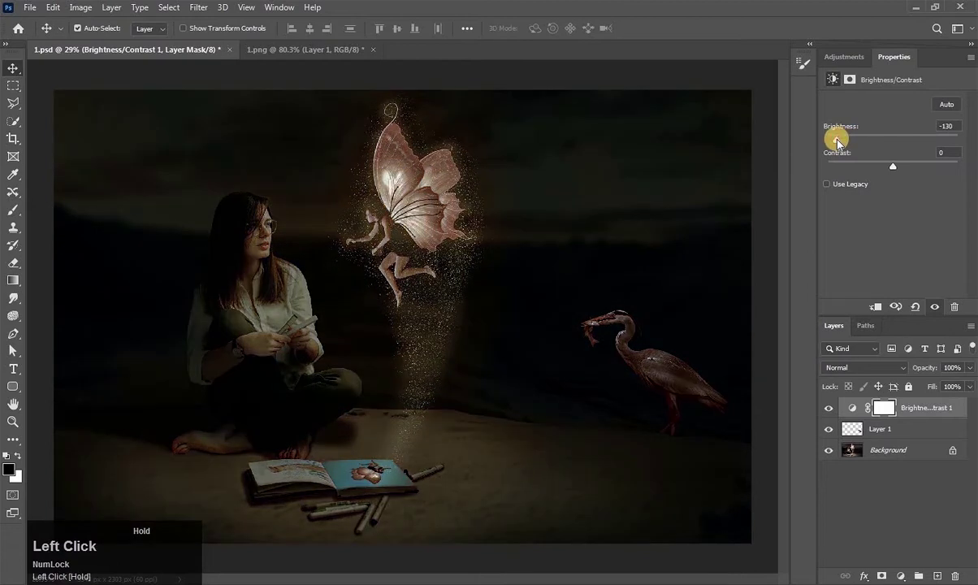
{"action": "left_click", "coordinate": [861, 430]}
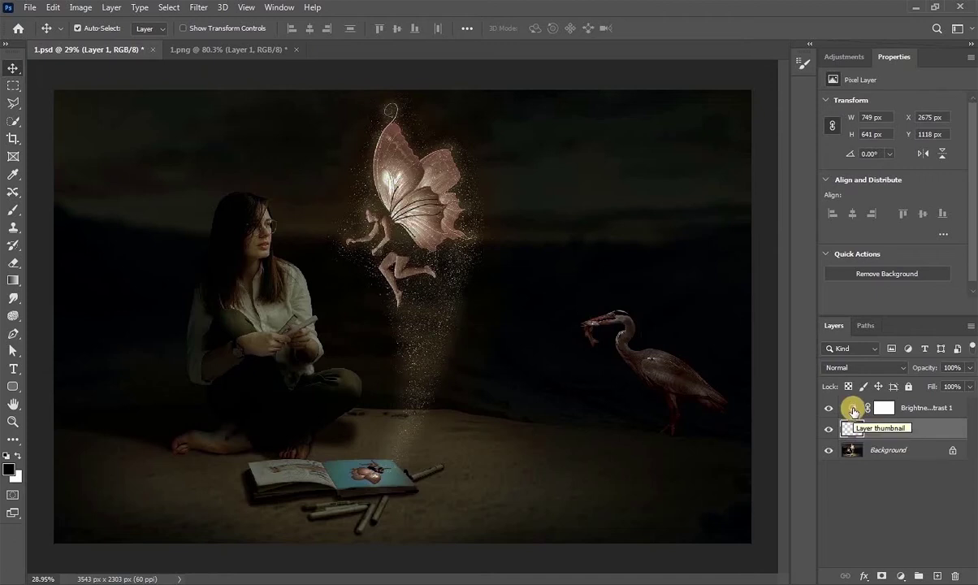
{"action": "left_click", "coordinate": [853, 408]}
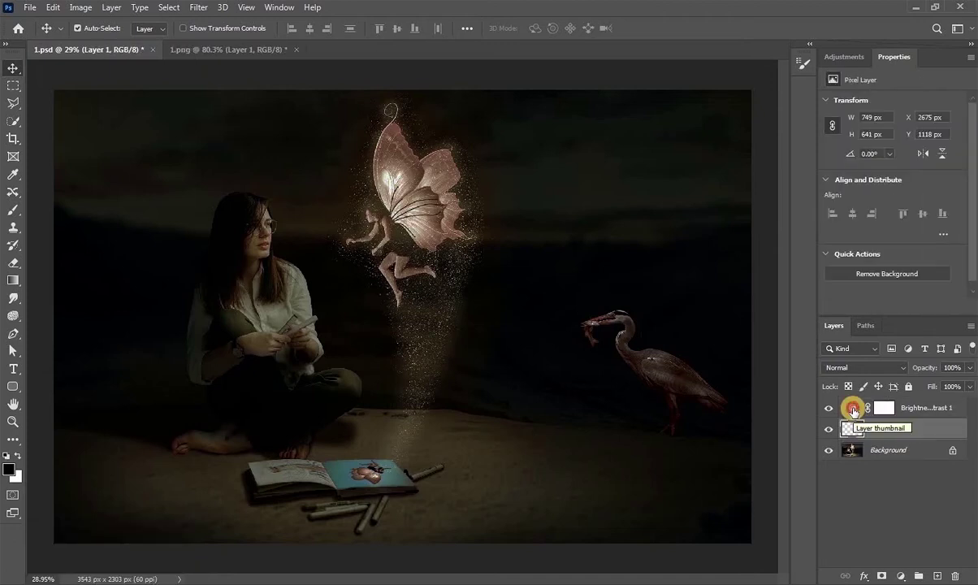
{"action": "left_click", "coordinate": [853, 409]}
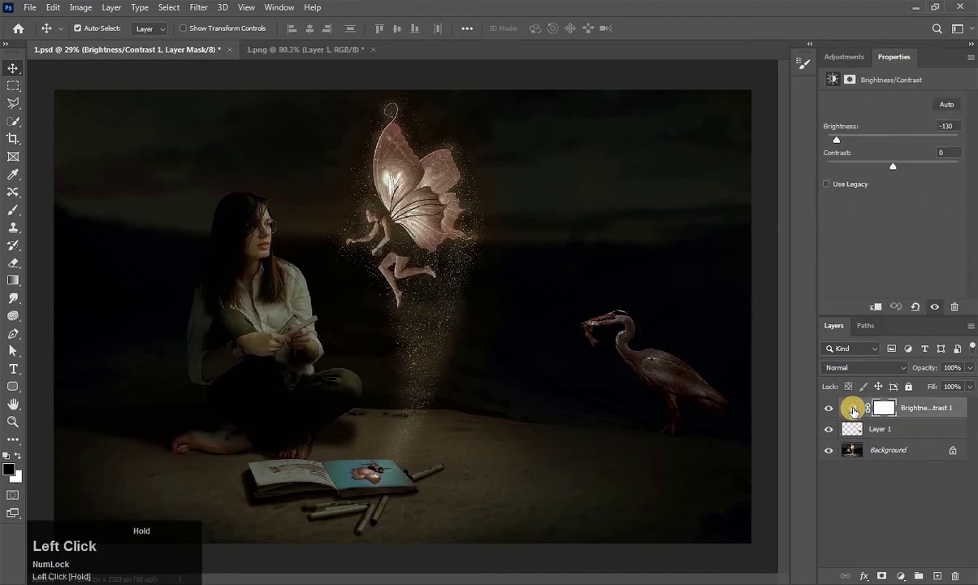
{"action": "left_click", "coordinate": [877, 309]}
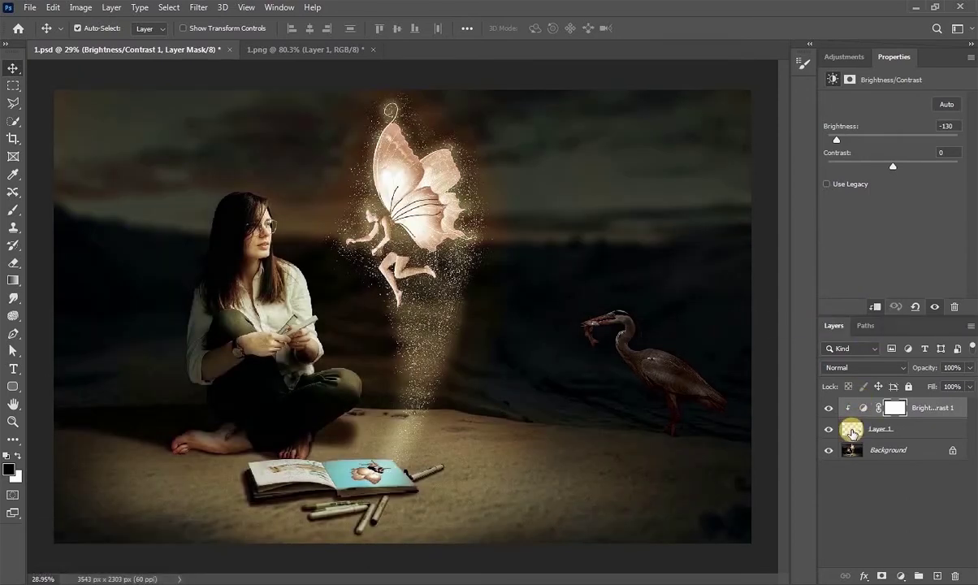
Step: Try releasing the Brightness/Contrast layer's clipping mask and clipping it to Layer 1 again
{"action": "left_click", "coordinate": [852, 433]}
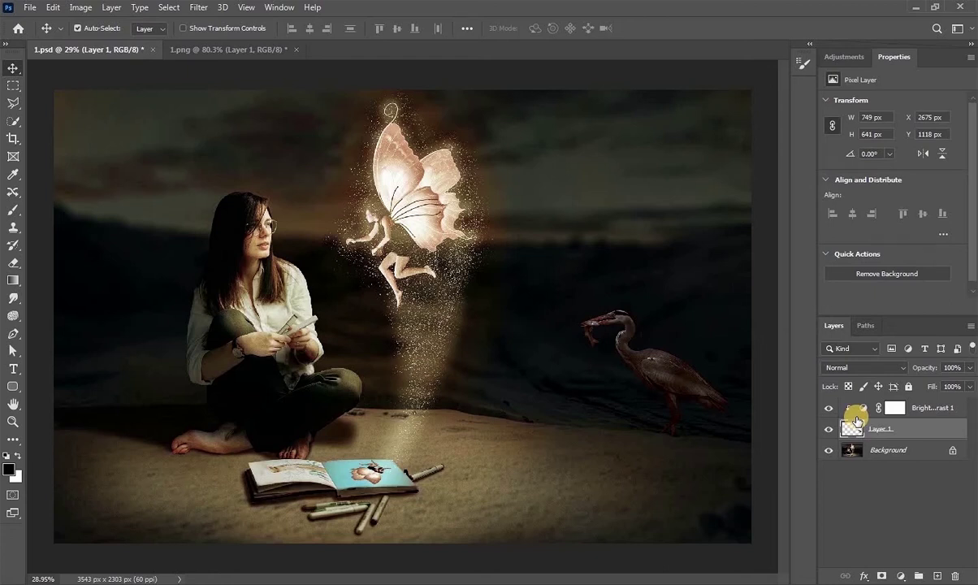
{"action": "key", "text": "alt"}
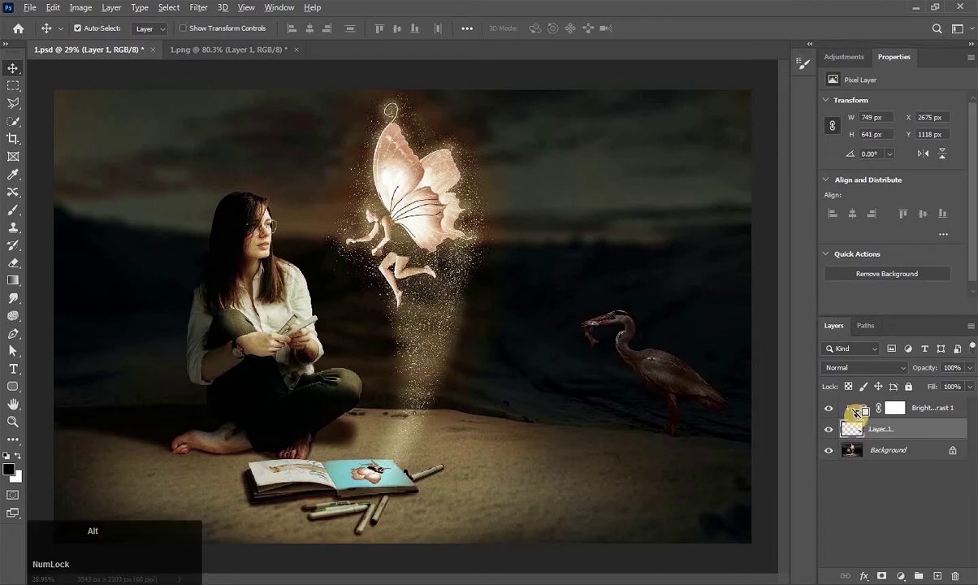
{"action": "left_click", "coordinate": [858, 418], "text": "alt"}
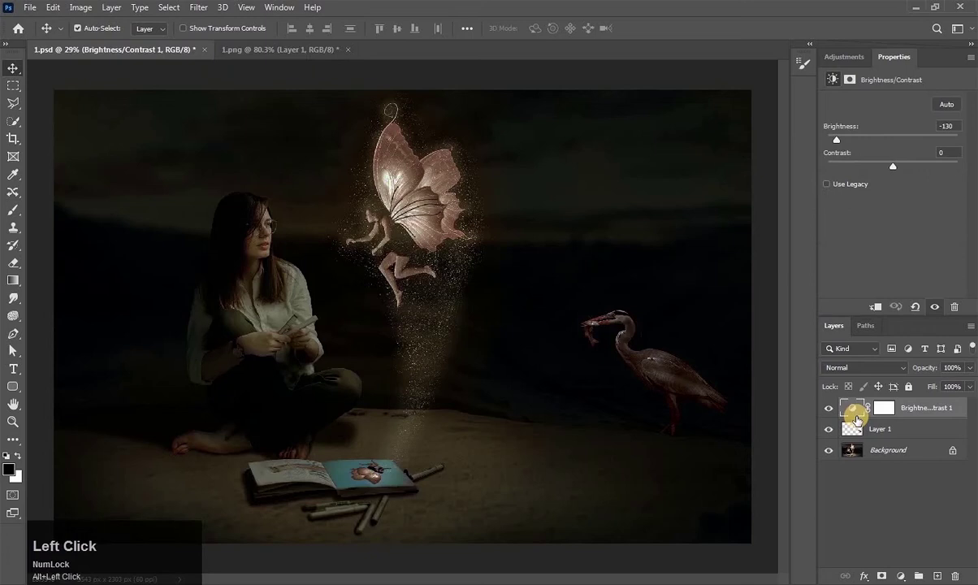
{"action": "left_click", "coordinate": [857, 418], "text": "alt"}
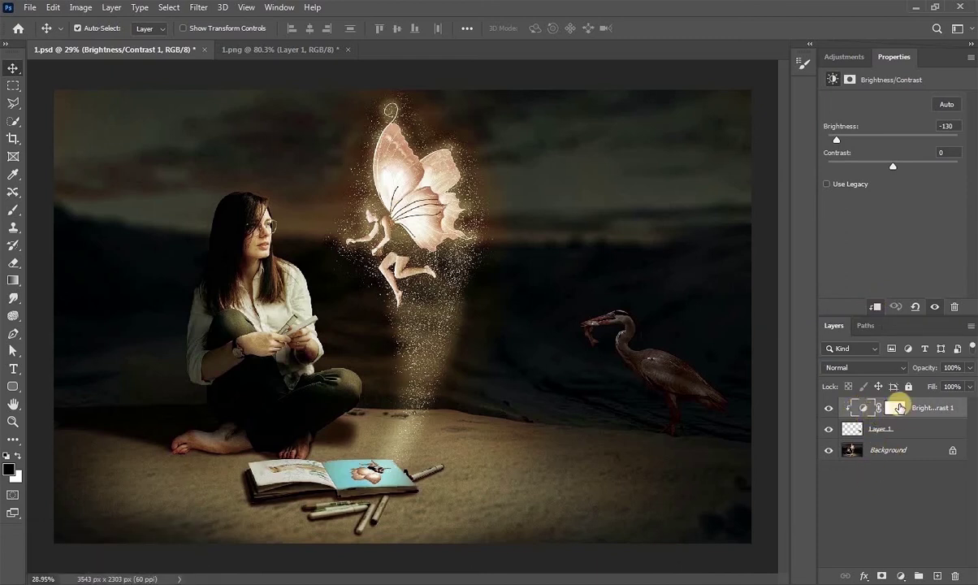
Step: Paint black with a soft brush on the adjustment's layer mask over the heron's beak, fish, face and front of the neck
{"action": "left_click", "coordinate": [898, 413]}
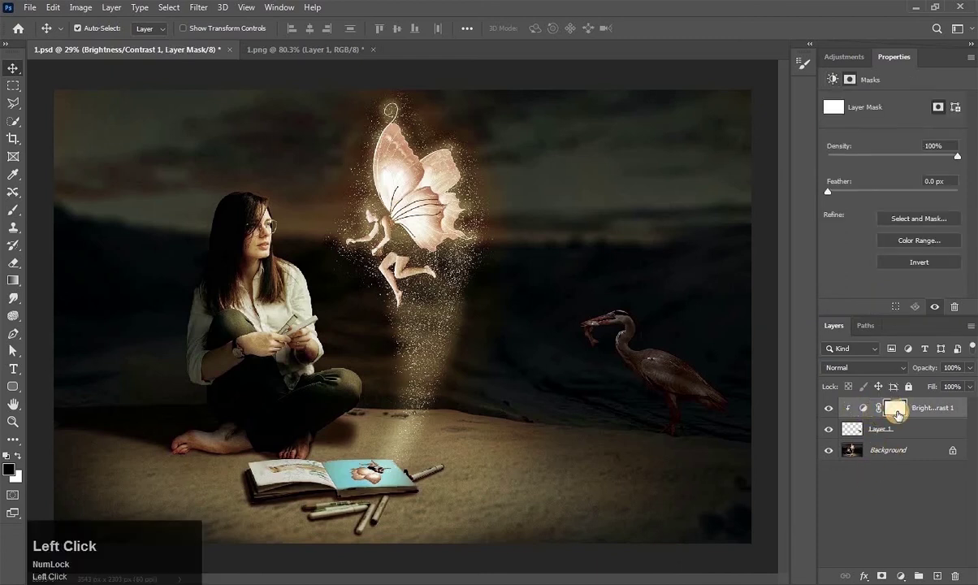
{"action": "key", "text": "b"}
{"action": "key", "text": "x"}
{"action": "left_click", "coordinate": [829, 408]}
{"action": "left_click", "coordinate": [829, 409]}
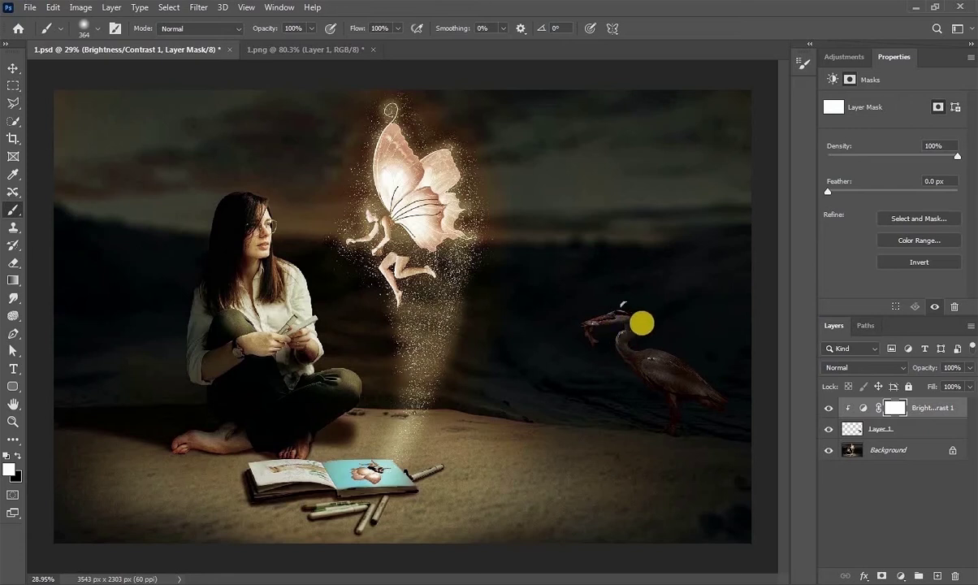
{"action": "left_click", "coordinate": [13, 421]}
{"action": "left_click", "coordinate": [648, 355]}
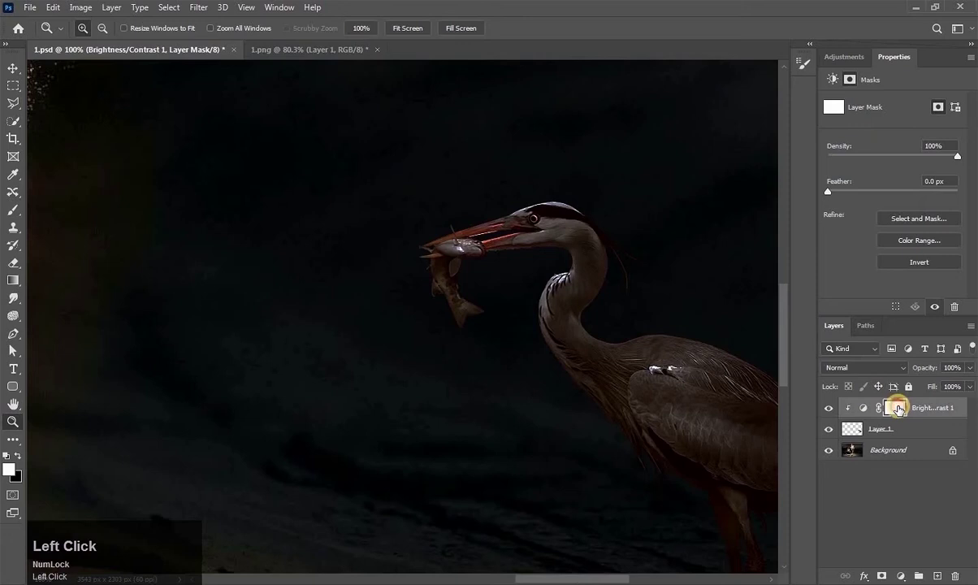
{"action": "left_click", "coordinate": [13, 209]}
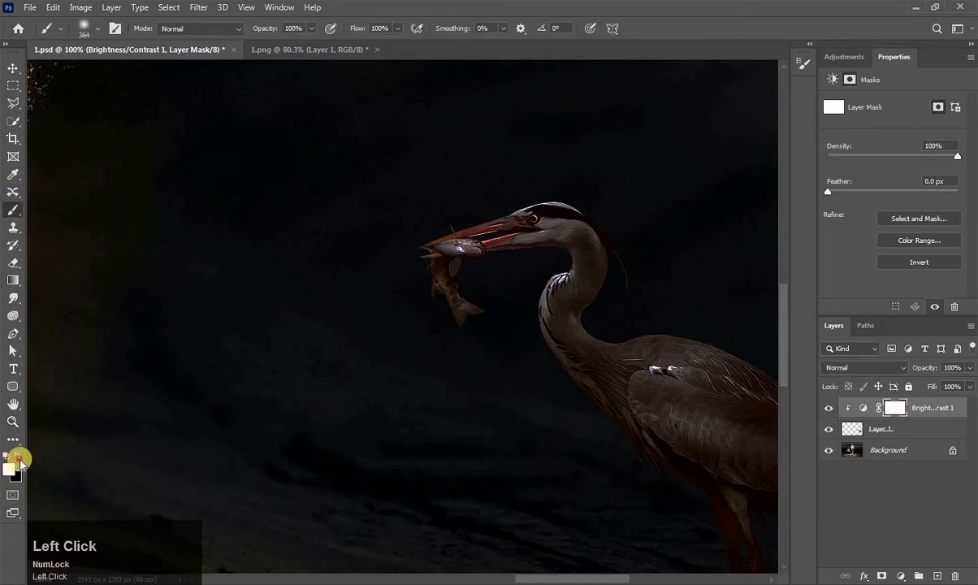
{"action": "left_click", "coordinate": [18, 457]}
{"action": "right_click", "coordinate": [539, 261], "text": "alt"}
{"action": "mouse_move", "coordinate": [435, 240]}
{"action": "left_mouse_down"}
{"action": "mouse_move", "coordinate": [547, 254]}
{"action": "mouse_move", "coordinate": [540, 342]}
{"action": "mouse_move", "coordinate": [657, 479]}
{"action": "left_mouse_up"}
{"action": "mouse_move", "coordinate": [531, 339]}
{"action": "left_mouse_down"}
{"action": "mouse_move", "coordinate": [419, 317]}
{"action": "mouse_move", "coordinate": [422, 277]}
{"action": "mouse_move", "coordinate": [457, 334]}
{"action": "mouse_move", "coordinate": [408, 208]}
{"action": "mouse_move", "coordinate": [483, 251]}
{"action": "left_mouse_up"}
Step: Paint white on the adjustment's mask with a 21 px brush around the fish and beak to restore shading
{"action": "scroll", "coordinate": [481, 252], "scroll_direction": "up", "scroll_amount": 10}
{"action": "key", "text": "x"}
{"action": "right_click", "coordinate": [459, 293], "text": "alt"}
{"action": "mouse_move", "coordinate": [415, 287]}
{"action": "left_mouse_down"}
{"action": "mouse_move", "coordinate": [442, 281]}
{"action": "mouse_move", "coordinate": [415, 289]}
{"action": "mouse_move", "coordinate": [413, 312]}
{"action": "mouse_move", "coordinate": [394, 283]}
{"action": "mouse_move", "coordinate": [372, 278]}
{"action": "mouse_move", "coordinate": [614, 254]}
{"action": "mouse_move", "coordinate": [581, 248]}
{"action": "left_mouse_up"}
{"action": "scroll", "coordinate": [588, 278], "scroll_direction": "down", "scroll_amount": 2}
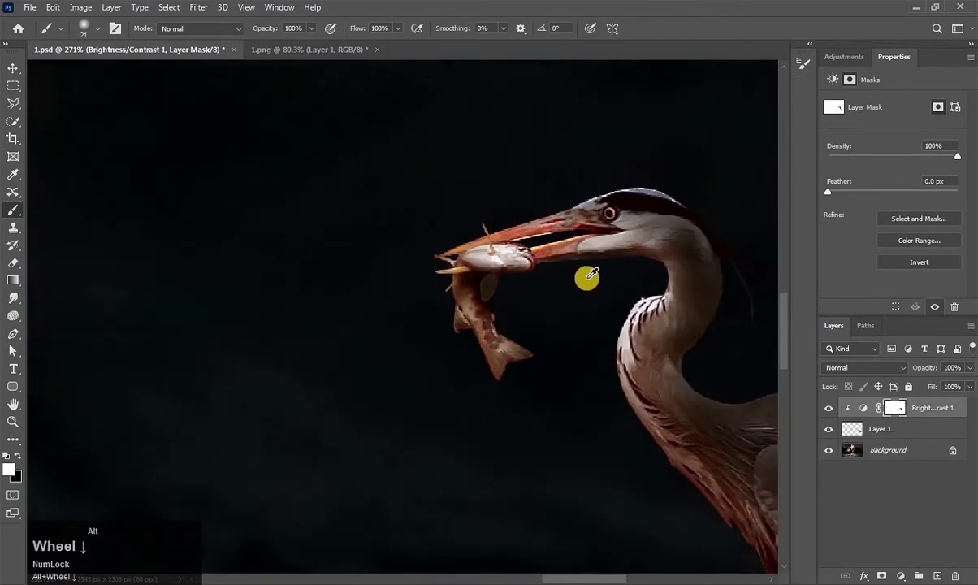
Step: Refine the Brightness/Contrast 1 mask with soft brush strokes over the heron's neck, chest and back, and compare the image with the adjustment hidden
{"action": "scroll", "coordinate": [589, 278], "scroll_direction": "down", "scroll_amount": 1}
{"action": "left_click_drag", "start_coordinate": [509, 293], "coordinate": [324, 232]}
{"action": "right_click", "coordinate": [305, 207], "text": "alt"}
{"action": "mouse_move", "coordinate": [330, 261]}
{"action": "left_mouse_down"}
{"action": "mouse_move", "coordinate": [473, 404]}
{"action": "mouse_move", "coordinate": [318, 210]}
{"action": "left_mouse_up"}
{"action": "left_click_drag", "start_coordinate": [484, 415], "coordinate": [419, 272]}
{"action": "scroll", "coordinate": [463, 381], "scroll_direction": "up", "scroll_amount": 5}
{"action": "right_click", "coordinate": [469, 298], "text": "alt"}
{"action": "mouse_move", "coordinate": [469, 298]}
{"action": "left_mouse_down"}
{"action": "mouse_move", "coordinate": [482, 375]}
{"action": "mouse_move", "coordinate": [350, 534]}
{"action": "mouse_move", "coordinate": [491, 465]}
{"action": "mouse_move", "coordinate": [523, 388]}
{"action": "mouse_move", "coordinate": [521, 238]}
{"action": "mouse_move", "coordinate": [478, 137]}
{"action": "mouse_move", "coordinate": [455, 350]}
{"action": "left_mouse_up"}
{"action": "scroll", "coordinate": [487, 159], "scroll_direction": "down", "scroll_amount": 4}
{"action": "scroll", "coordinate": [408, 310], "scroll_direction": "up", "scroll_amount": 5}
{"action": "right_click", "coordinate": [408, 310], "text": "alt"}
{"action": "left_click_drag", "start_coordinate": [374, 294], "coordinate": [353, 281]}
{"action": "scroll", "coordinate": [470, 255], "scroll_direction": "down", "scroll_amount": 9}
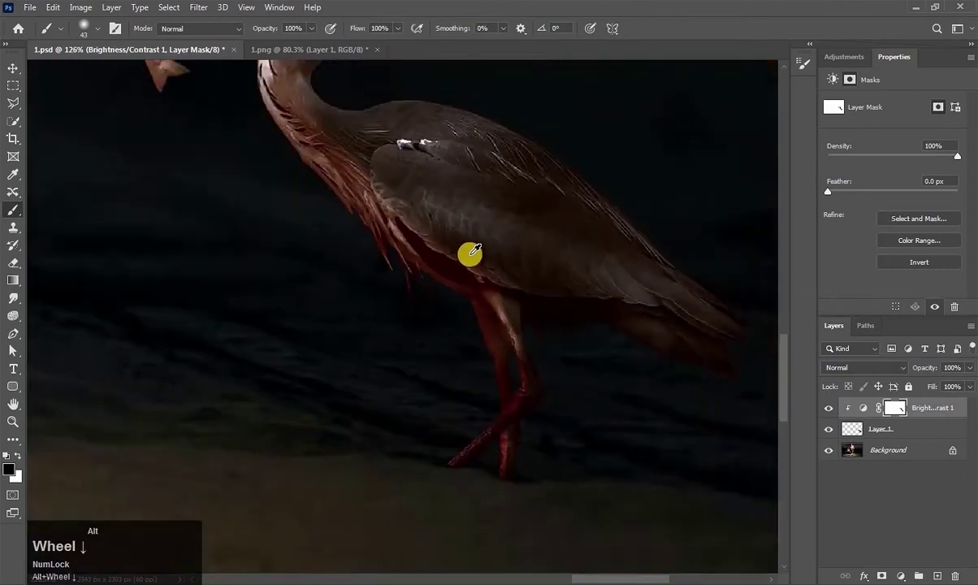
{"action": "left_click", "coordinate": [830, 409]}
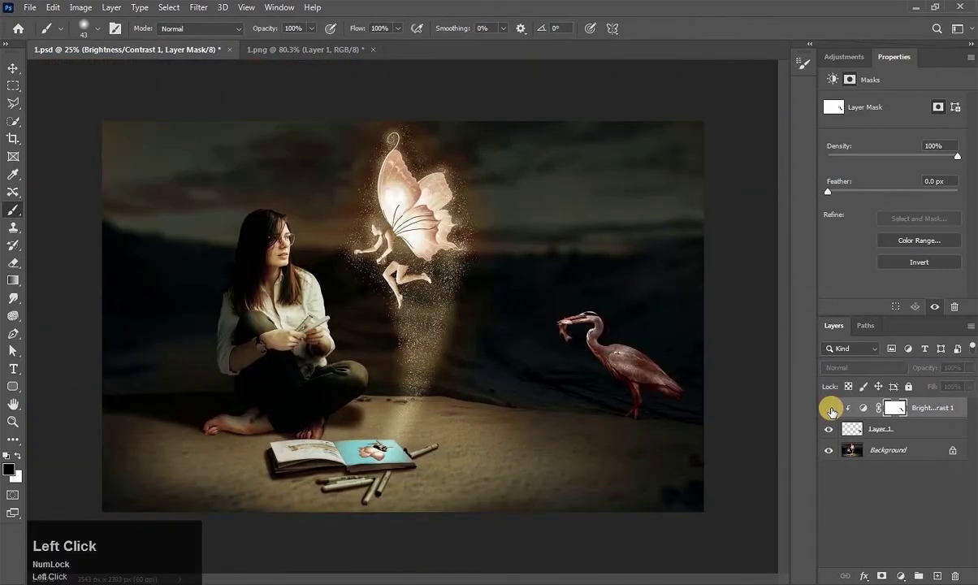
{"action": "left_click", "coordinate": [830, 408]}
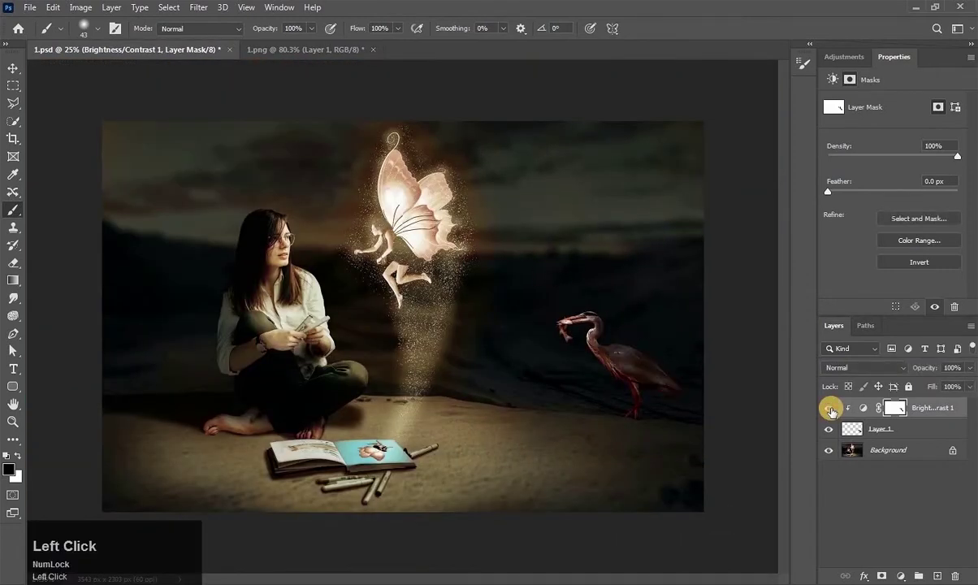
Step: Add a Brightness/Contrast adjustment layer directly above Background, set its contrast to 43, and compare the image with it hidden
{"action": "left_click", "coordinate": [899, 449]}
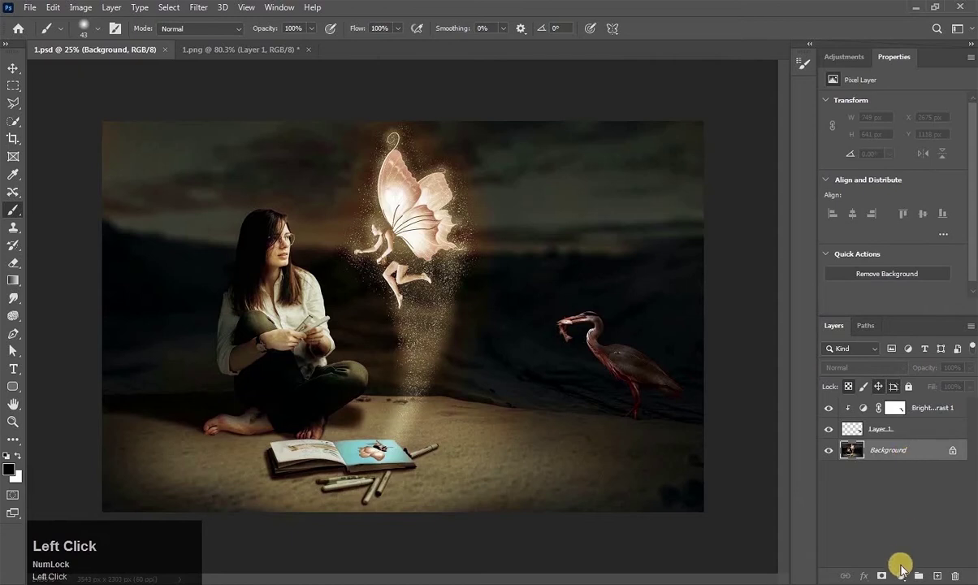
{"action": "left_click", "coordinate": [901, 579]}
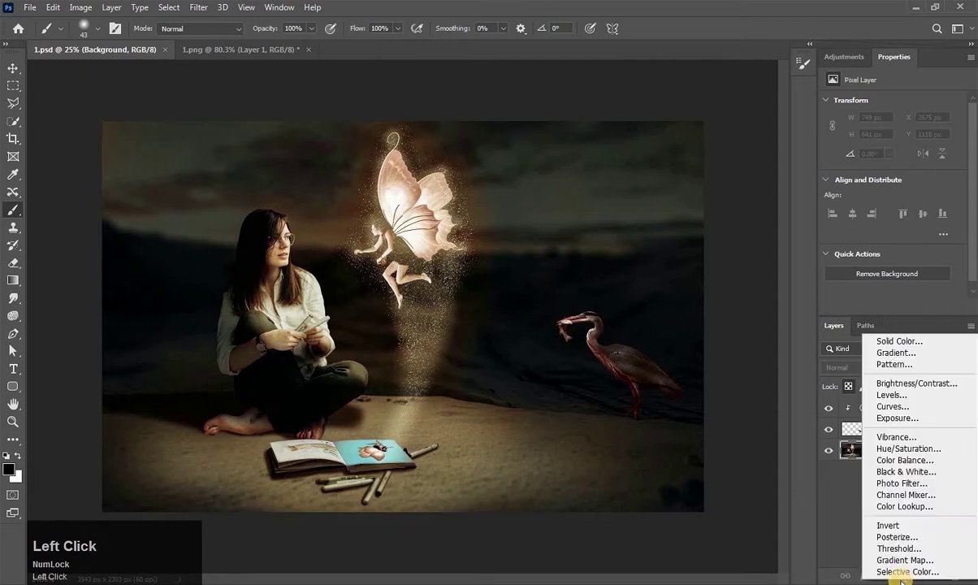
{"action": "left_click", "coordinate": [915, 390]}
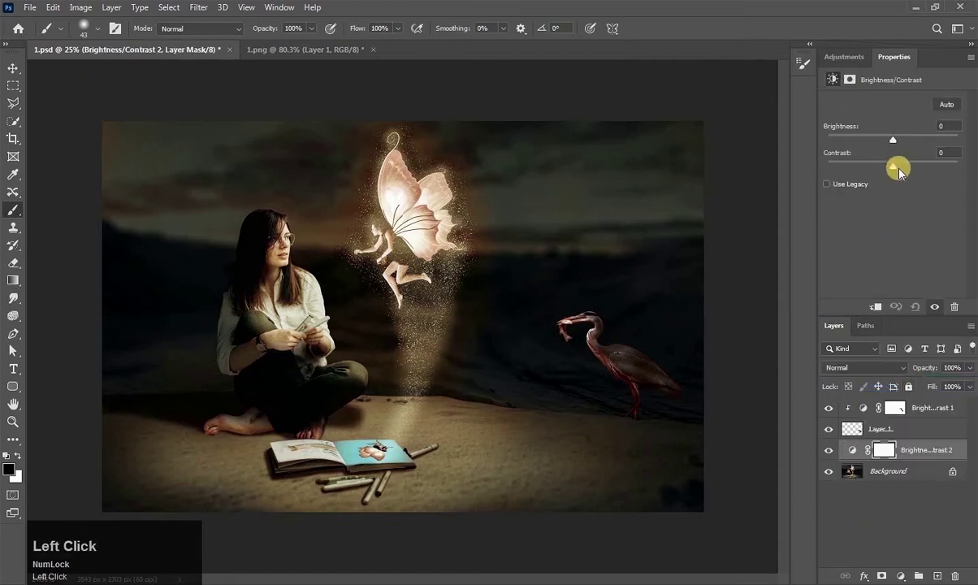
{"action": "left_click_drag", "start_coordinate": [898, 170], "coordinate": [921, 166]}
{"action": "left_click", "coordinate": [830, 451]}
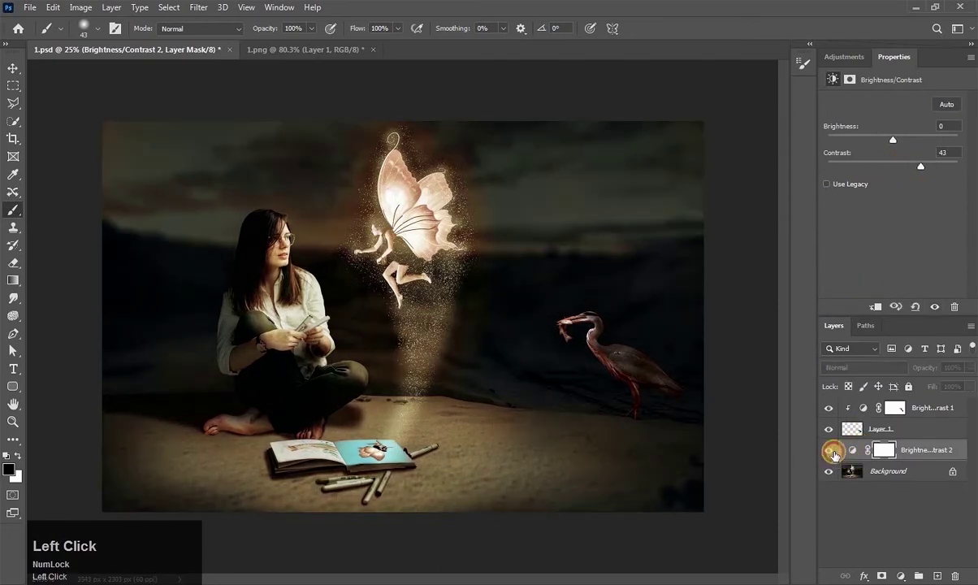
{"action": "left_click", "coordinate": [830, 451]}
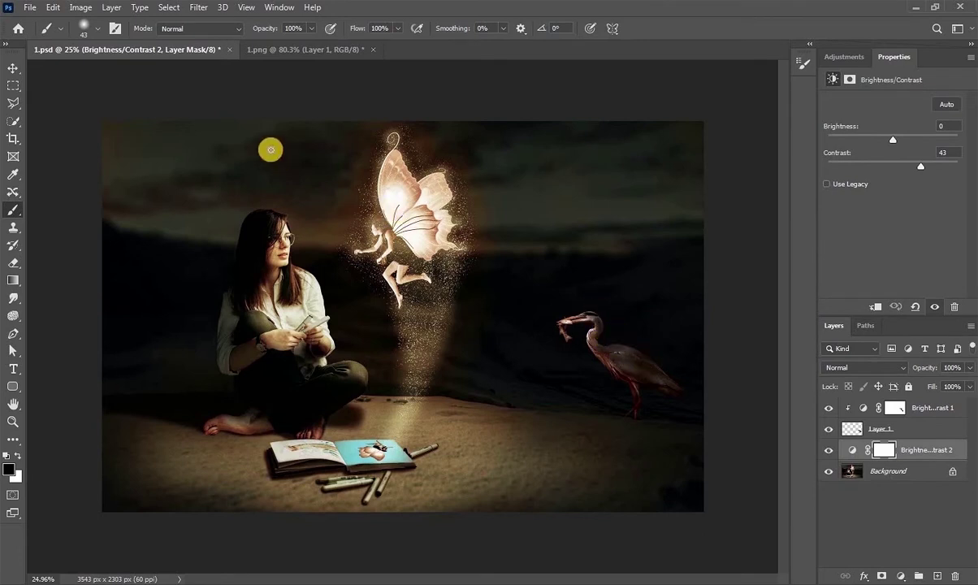
{"action": "left_click", "coordinate": [81, 8]}
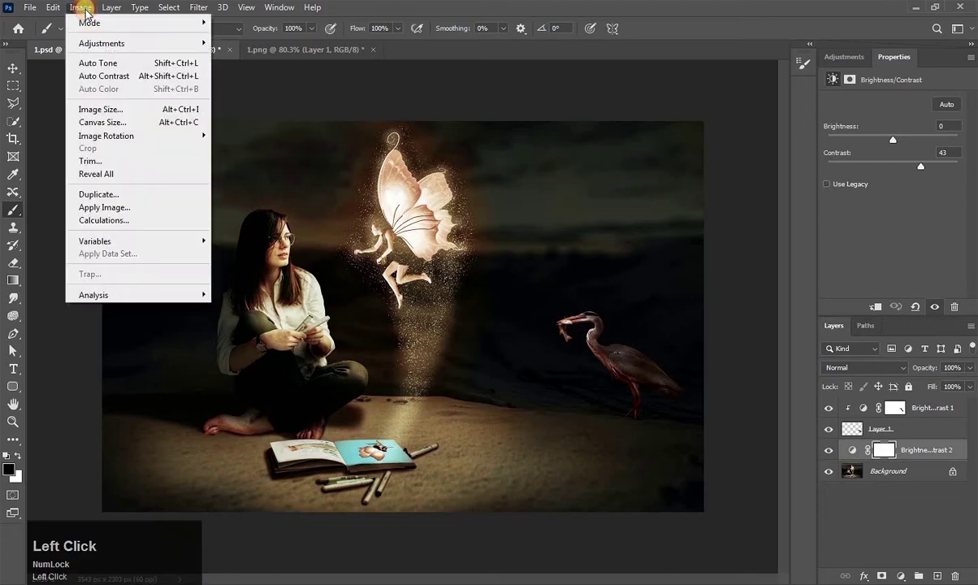
{"action": "mouse_move", "coordinate": [96, 44]}
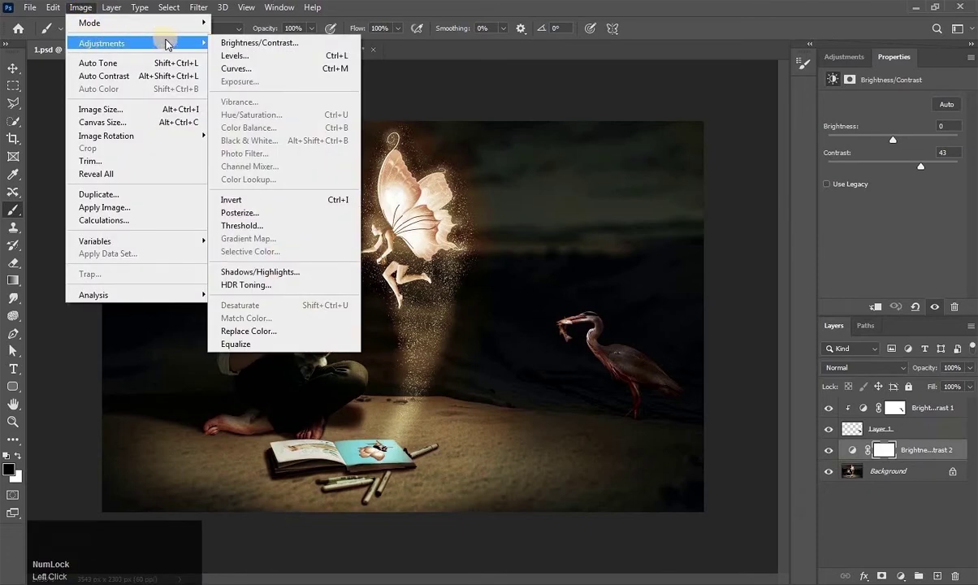
{"action": "left_click", "coordinate": [573, 114]}
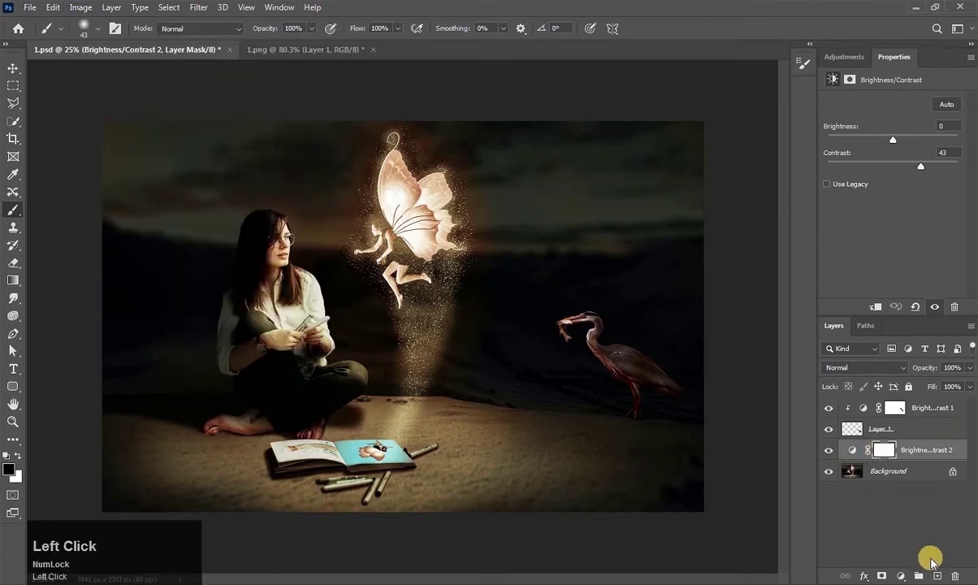
{"action": "left_click", "coordinate": [900, 575]}
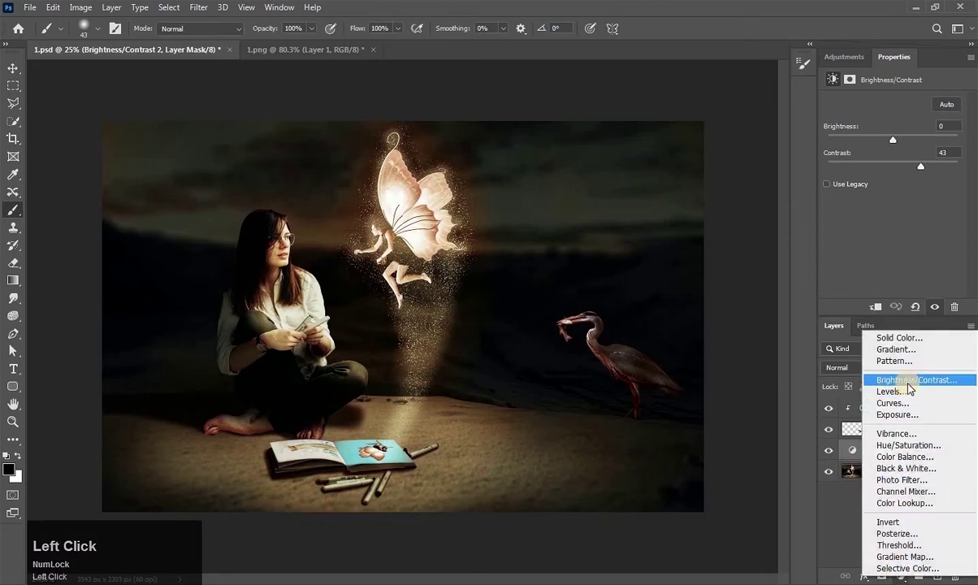
{"action": "left_click", "coordinate": [829, 536]}
Step: Compare the heron's shading with the Brightness/Contrast 1 layer mask disabled and enabled
{"action": "key", "text": "ctrl+0"}
{"action": "key", "text": "z"}
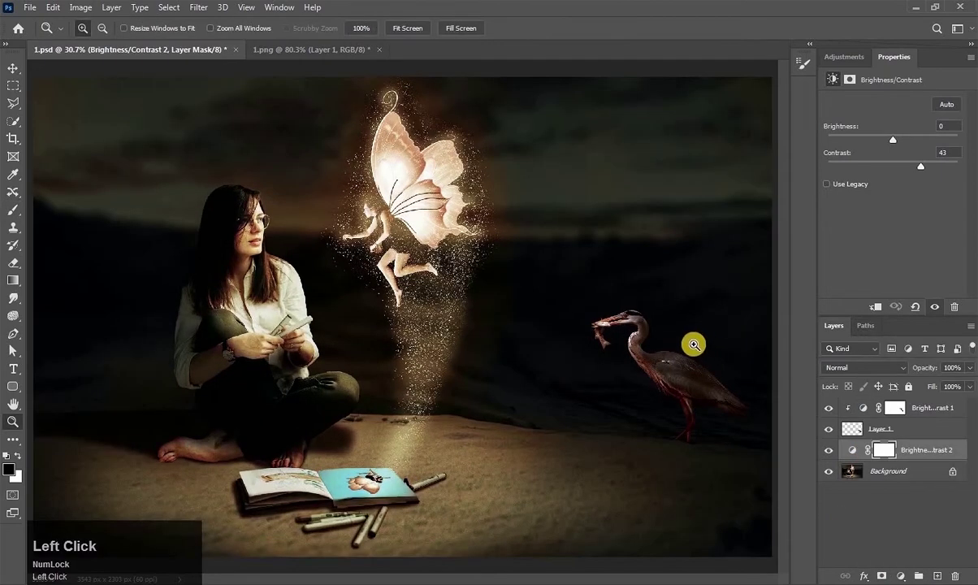
{"action": "left_click_drag", "start_coordinate": [550, 283], "coordinate": [746, 463]}
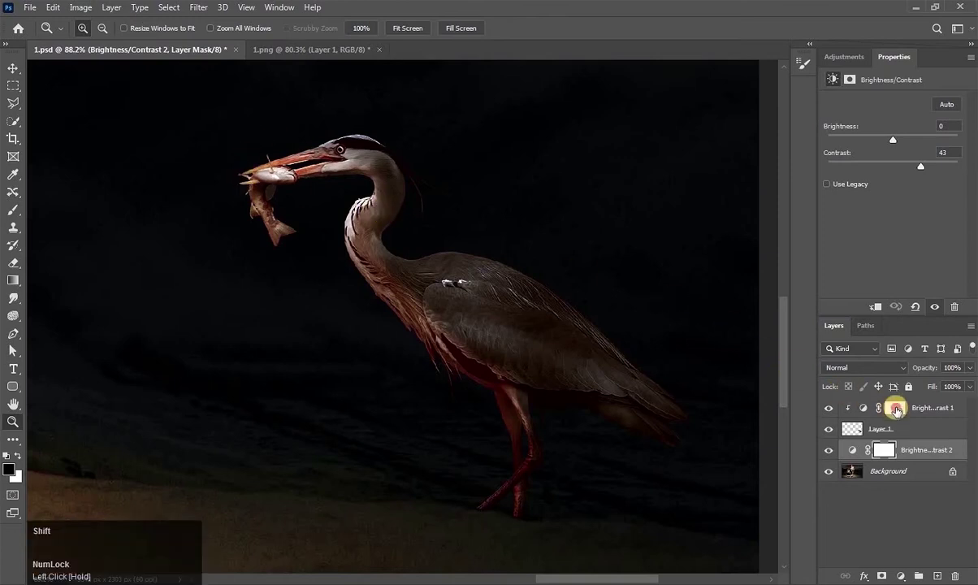
{"action": "left_click", "coordinate": [896, 408], "text": "shift"}
{"action": "left_click", "coordinate": [896, 408], "text": "shift"}
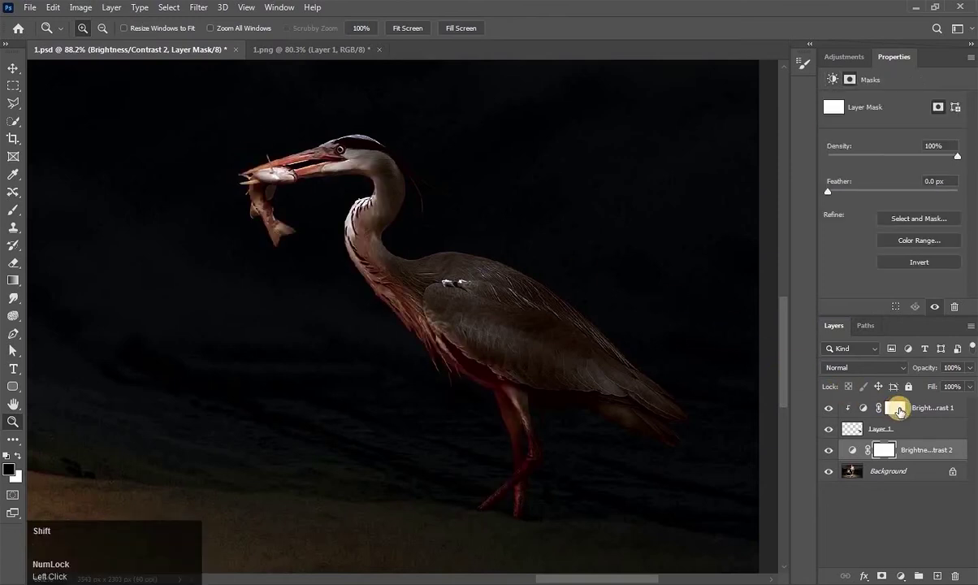
{"action": "left_click", "coordinate": [897, 410], "text": "shift"}
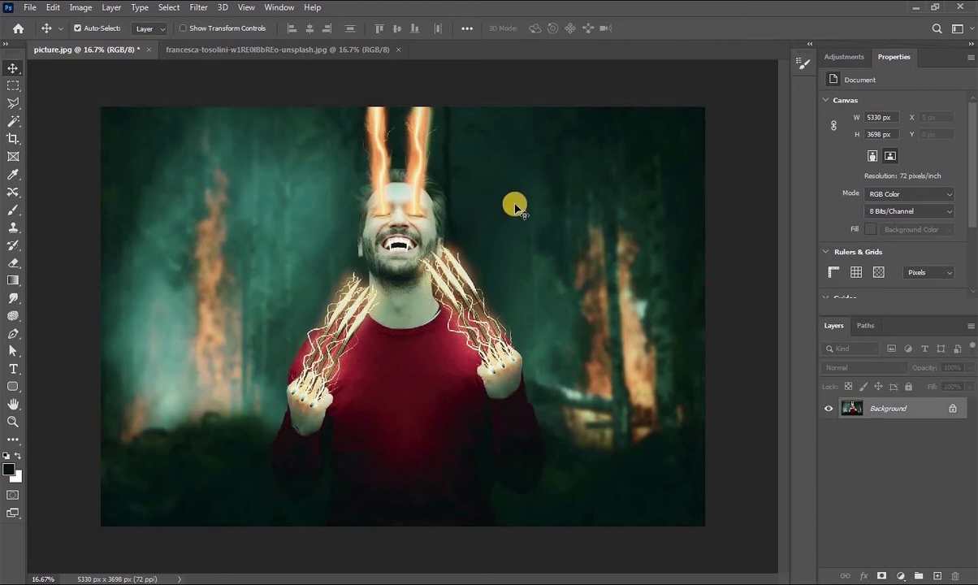
Step: Open Levels for picture.jpg and try the Darker preset on the Background layer
{"action": "left_click", "coordinate": [82, 9]}
{"action": "mouse_move", "coordinate": [192, 43]}
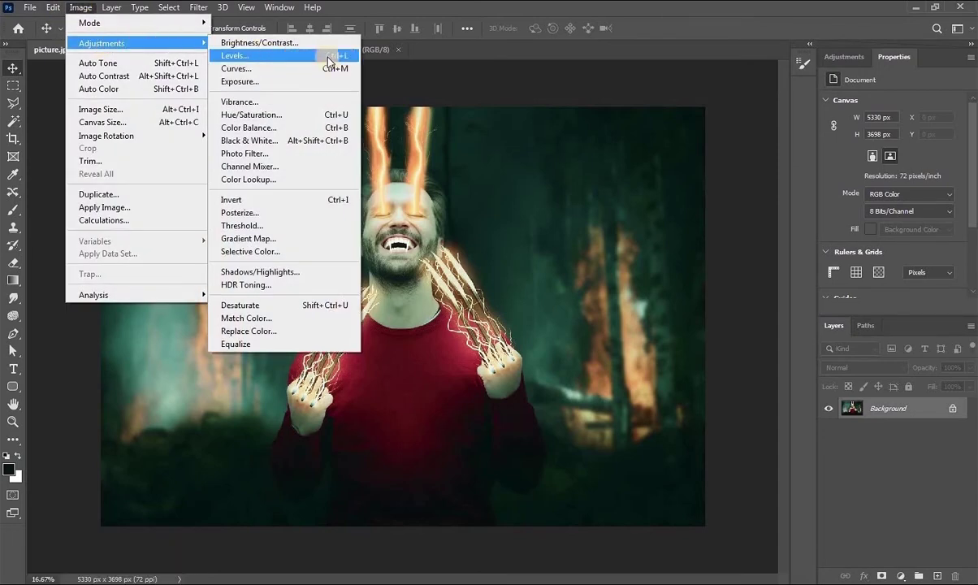
{"action": "left_click", "coordinate": [533, 191]}
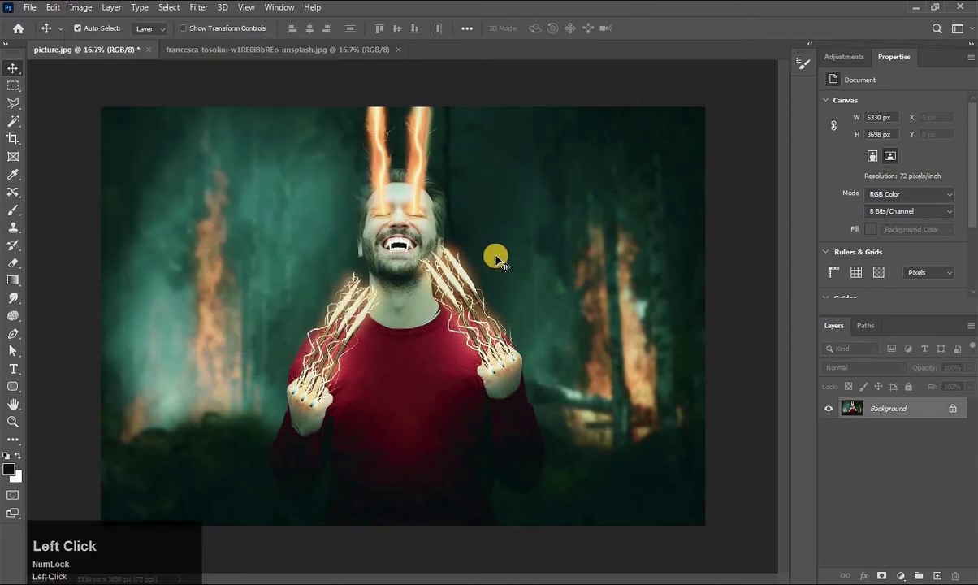
{"action": "key", "text": "ctrl+l"}
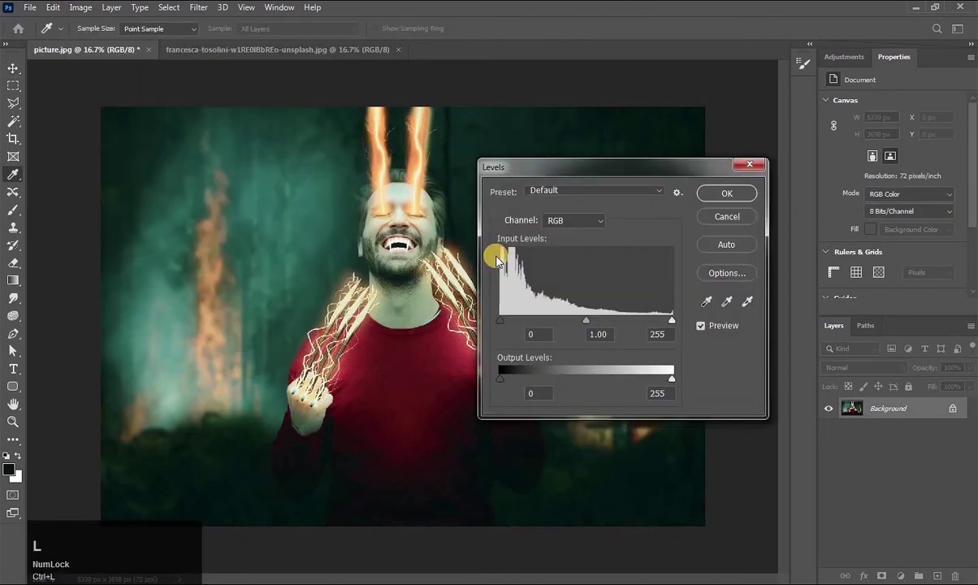
{"action": "left_click_drag", "start_coordinate": [599, 165], "coordinate": [646, 162]}
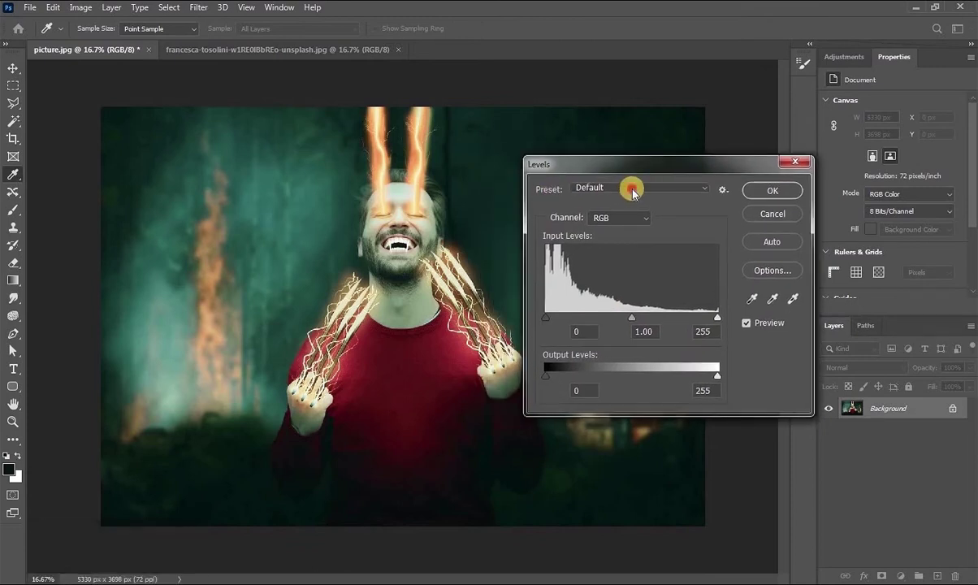
{"action": "left_click", "coordinate": [633, 189]}
{"action": "left_click", "coordinate": [611, 230]}
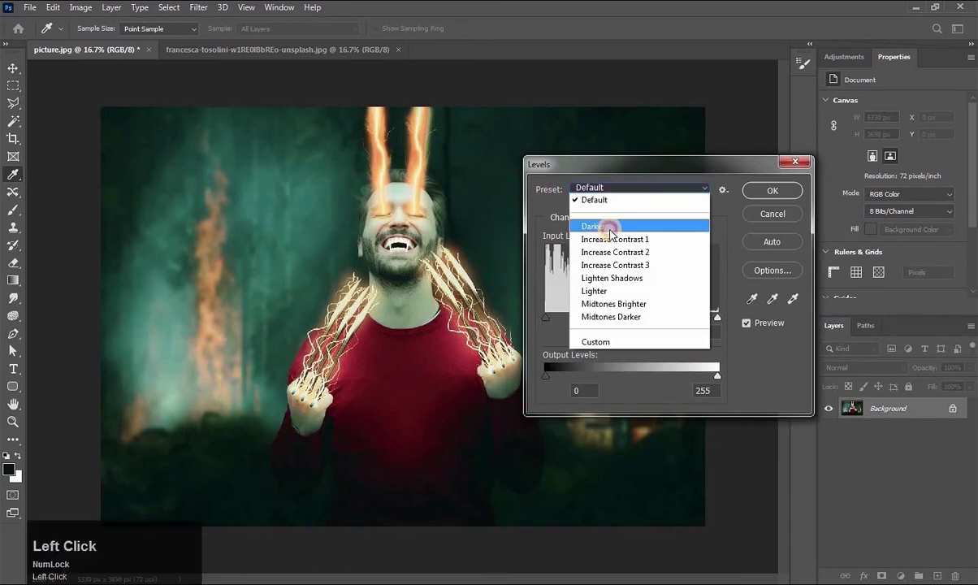
Step: Try the Levels presets Increase Contrast 1, Lighten Shadows and Increase Contrast 3, and return to Lighten Shadows
{"action": "left_click", "coordinate": [681, 186]}
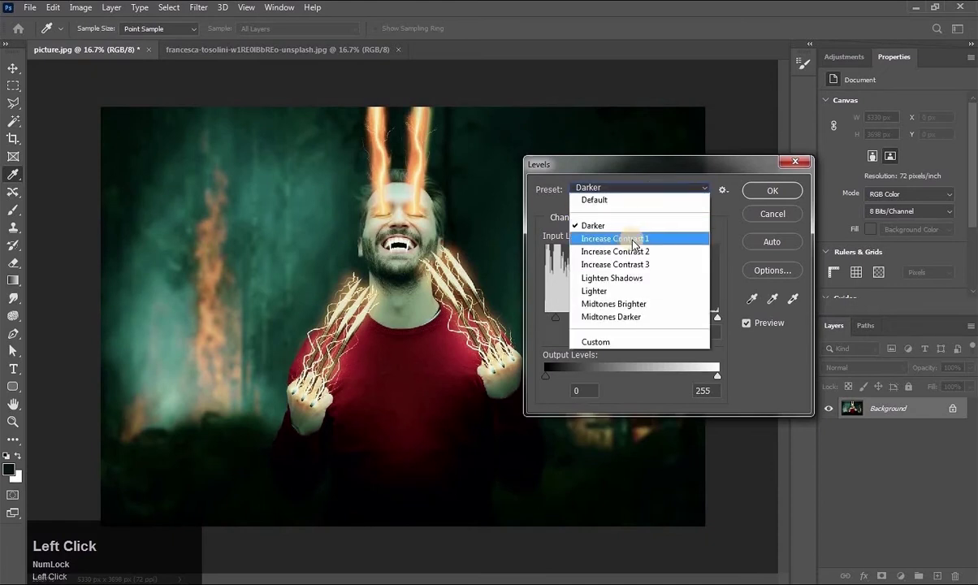
{"action": "left_click", "coordinate": [632, 239]}
{"action": "left_click", "coordinate": [662, 188]}
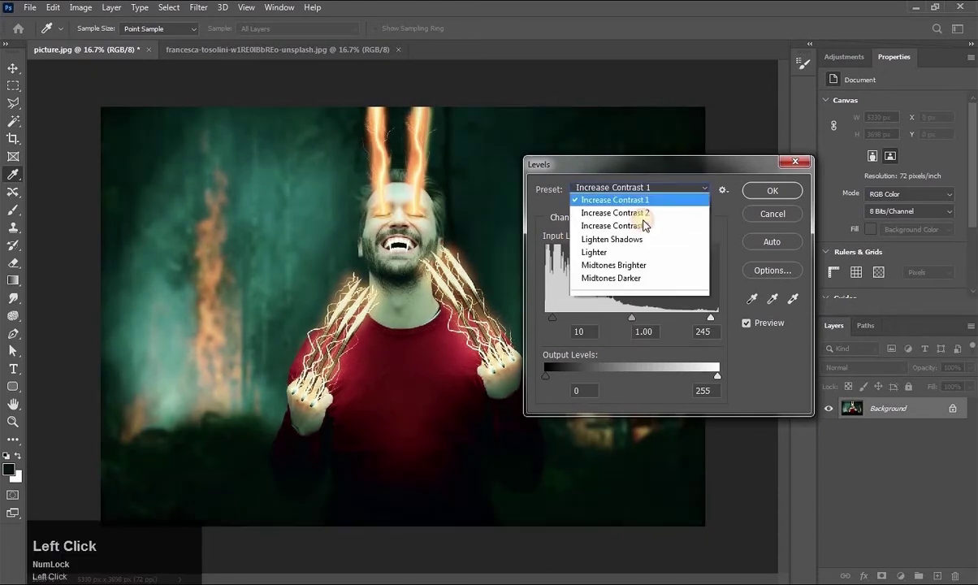
{"action": "left_click", "coordinate": [633, 277]}
{"action": "left_click", "coordinate": [667, 188]}
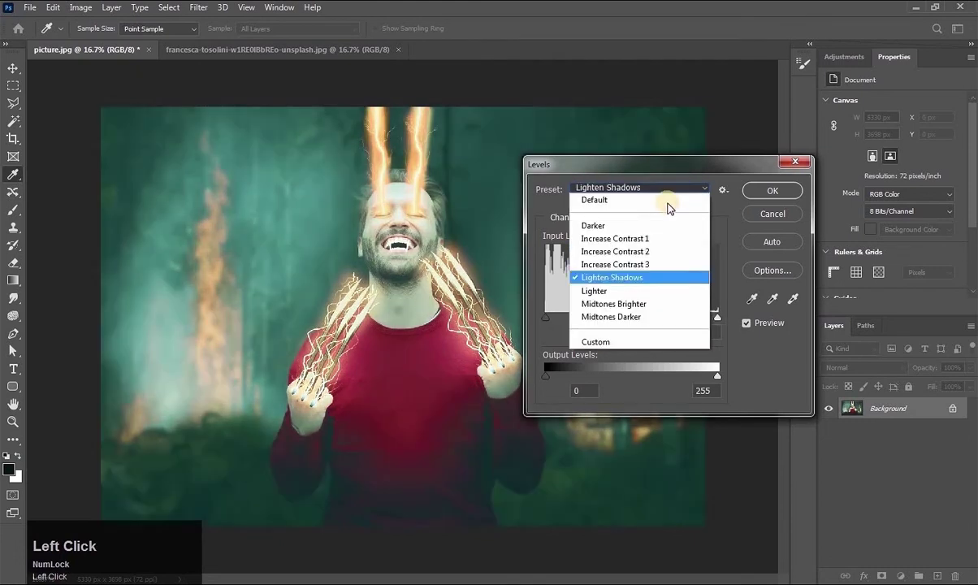
{"action": "left_click", "coordinate": [642, 264]}
{"action": "left_click", "coordinate": [654, 187]}
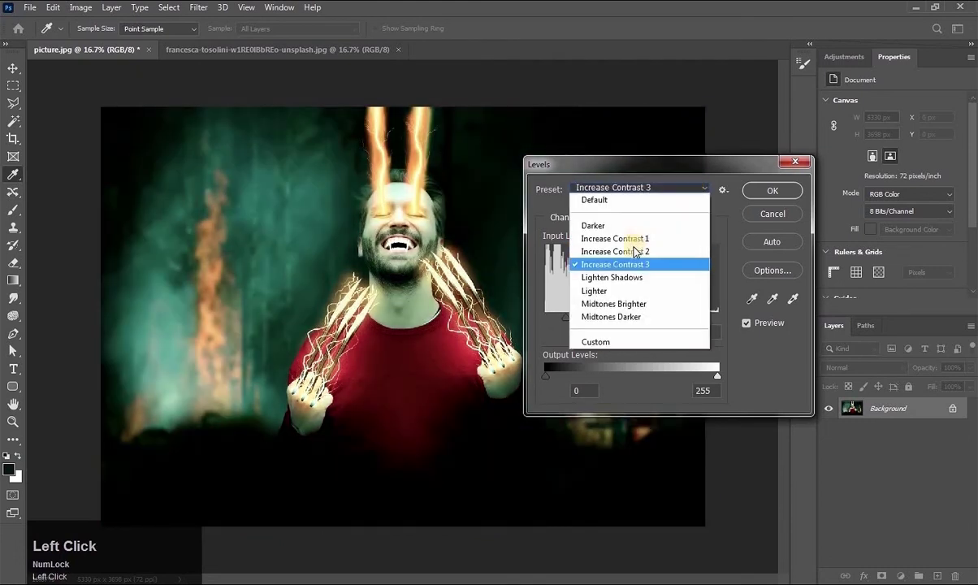
{"action": "left_click", "coordinate": [617, 277]}
Step: Try the Levels presets Lighter, Midtones Brighter and Midtones Darker on the image
{"action": "left_click", "coordinate": [678, 189]}
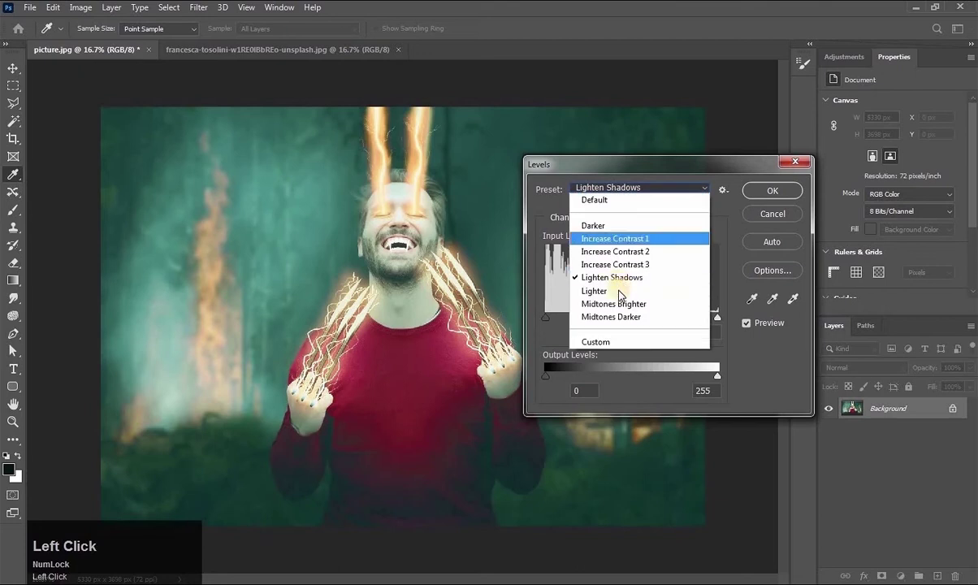
{"action": "left_click", "coordinate": [620, 290]}
{"action": "left_click", "coordinate": [663, 189]}
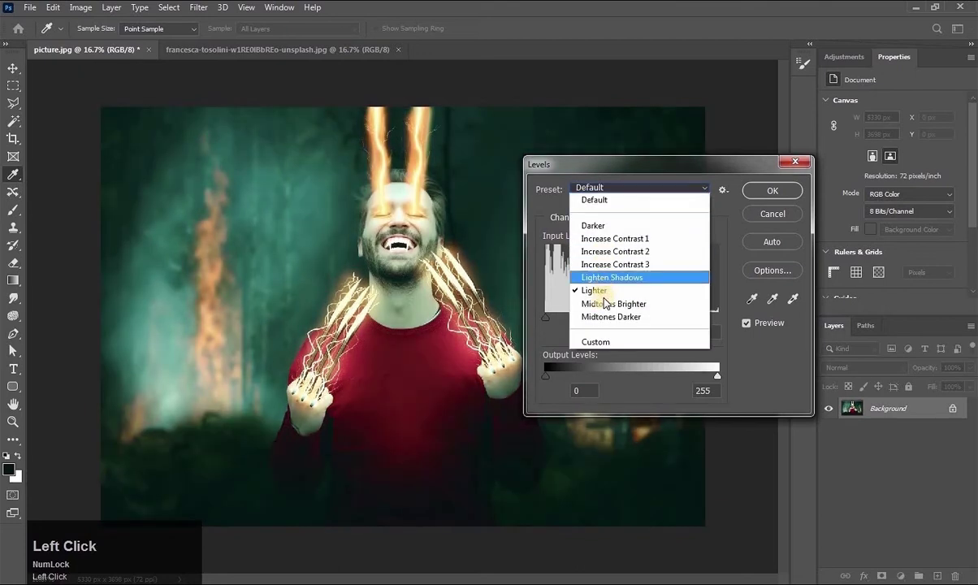
{"action": "left_click", "coordinate": [611, 302]}
{"action": "left_click", "coordinate": [664, 190]}
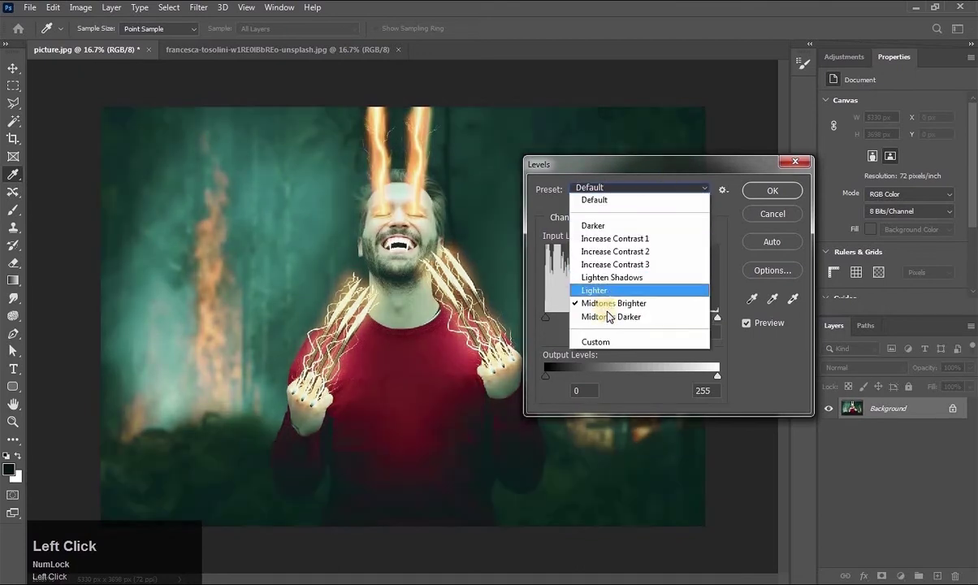
{"action": "left_click", "coordinate": [614, 315]}
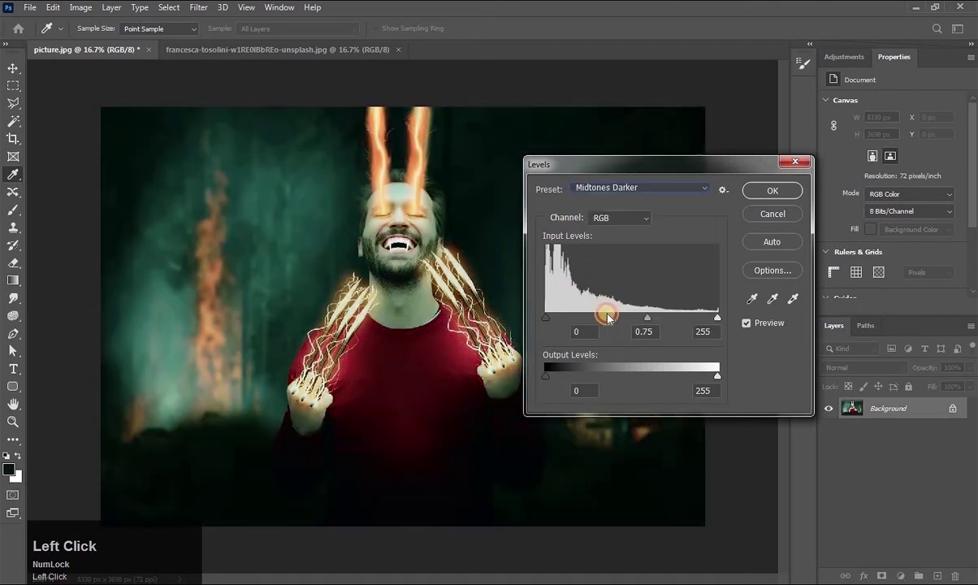
Step: Return the Levels preset to Default and cancel the adjustment
{"action": "left_click", "coordinate": [688, 188]}
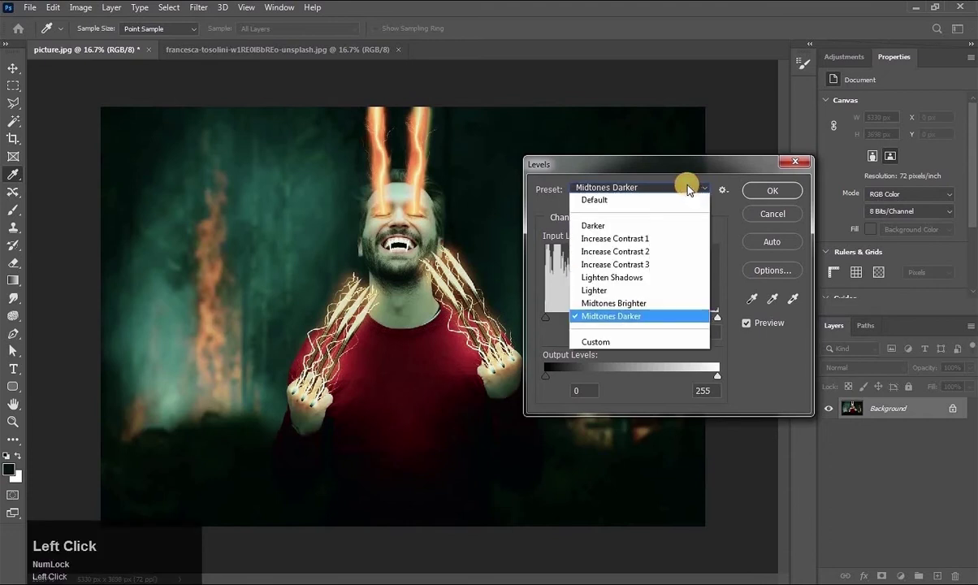
{"action": "left_click", "coordinate": [603, 199]}
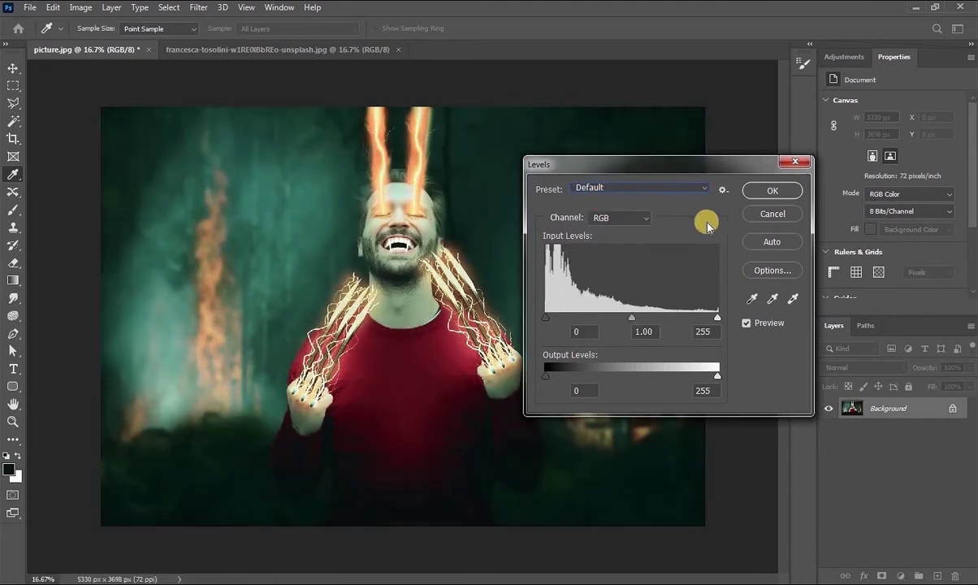
{"action": "left_click", "coordinate": [760, 213]}
{"action": "key", "text": "v"}
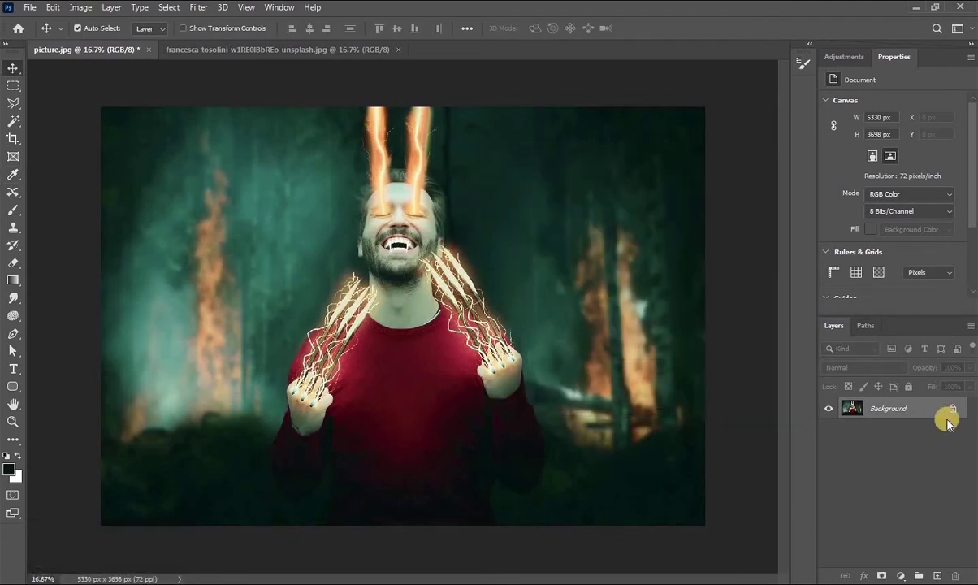
Step: Duplicate the Background layer of picture.jpg and open Levels on the copy
{"action": "key", "text": "ctrl+j"}
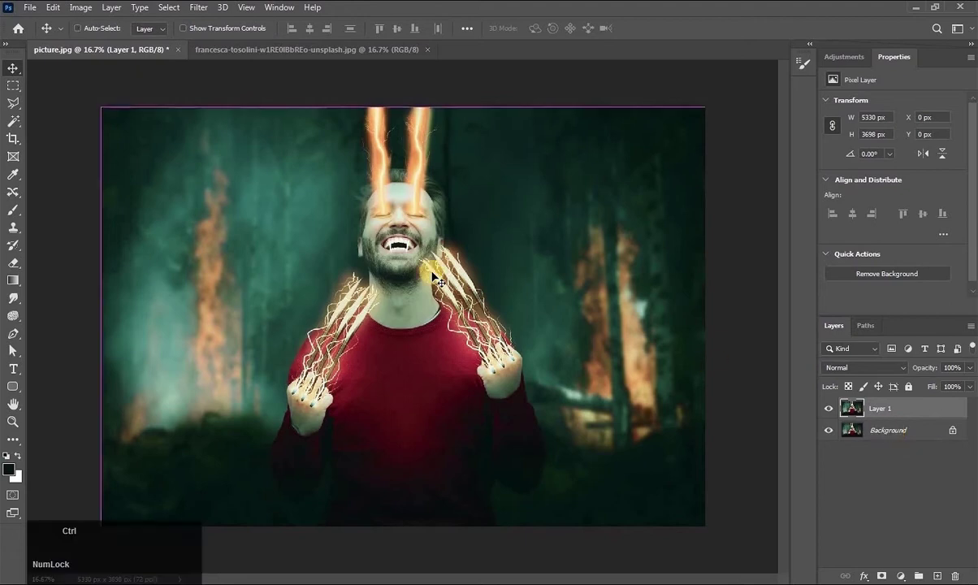
{"action": "key", "text": "ctrl+l"}
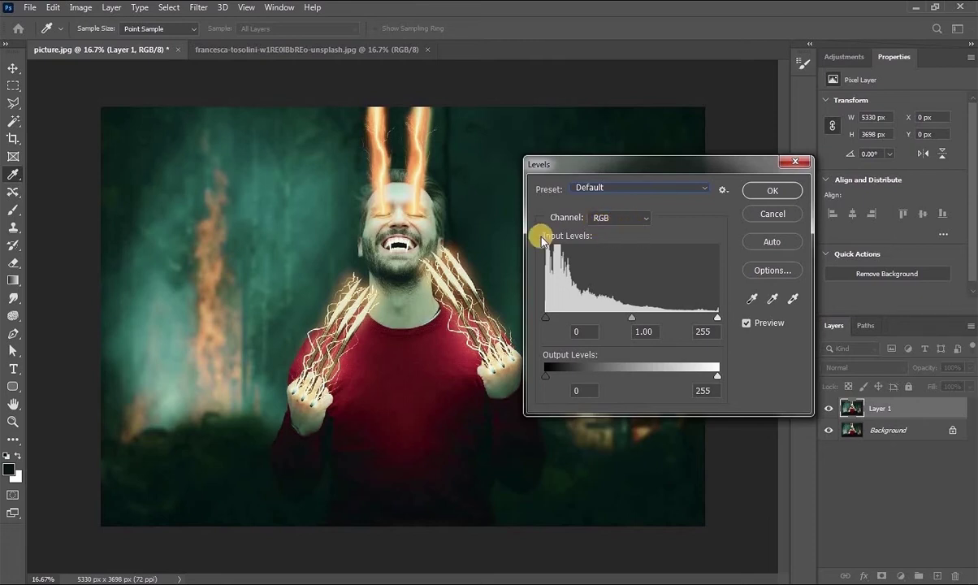
{"action": "left_click", "coordinate": [666, 271]}
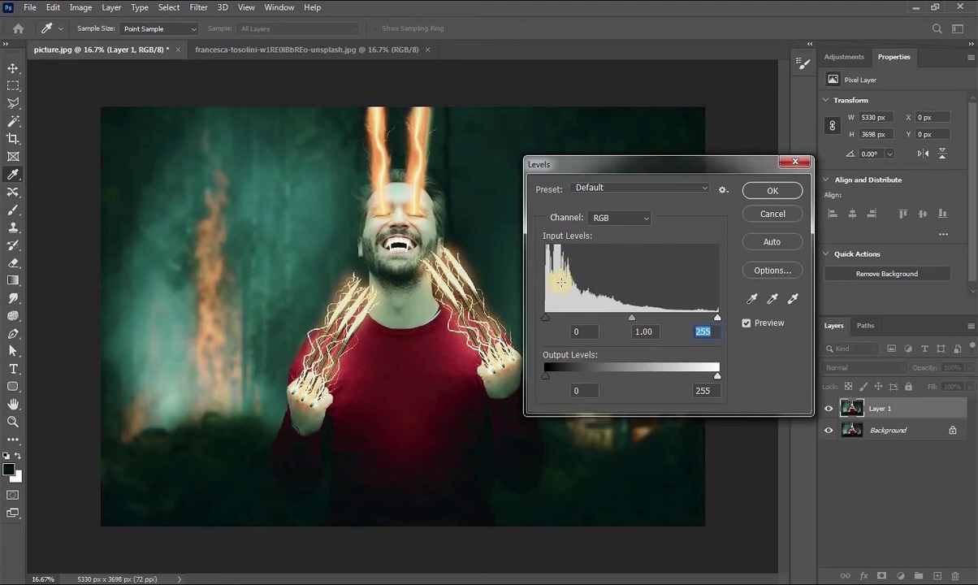
Step: Try the black and white input and output levels on the RGB channel and set its midtone input to 0.97
{"action": "mouse_move", "coordinate": [546, 317]}
{"action": "left_mouse_down"}
{"action": "mouse_move", "coordinate": [601, 323]}
{"action": "mouse_move", "coordinate": [536, 318]}
{"action": "left_mouse_up"}
{"action": "mouse_move", "coordinate": [719, 323]}
{"action": "left_mouse_down"}
{"action": "mouse_move", "coordinate": [601, 328]}
{"action": "mouse_move", "coordinate": [724, 322]}
{"action": "left_mouse_up"}
{"action": "mouse_move", "coordinate": [631, 321]}
{"action": "left_mouse_down"}
{"action": "mouse_move", "coordinate": [591, 323]}
{"action": "mouse_move", "coordinate": [681, 322]}
{"action": "mouse_move", "coordinate": [633, 318]}
{"action": "left_mouse_up"}
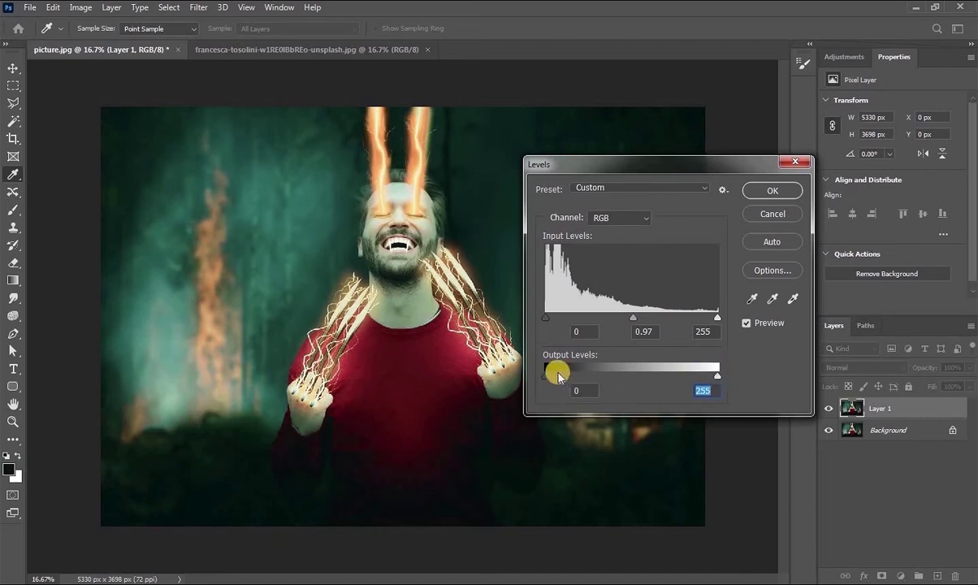
{"action": "left_click_drag", "start_coordinate": [717, 376], "coordinate": [747, 380]}
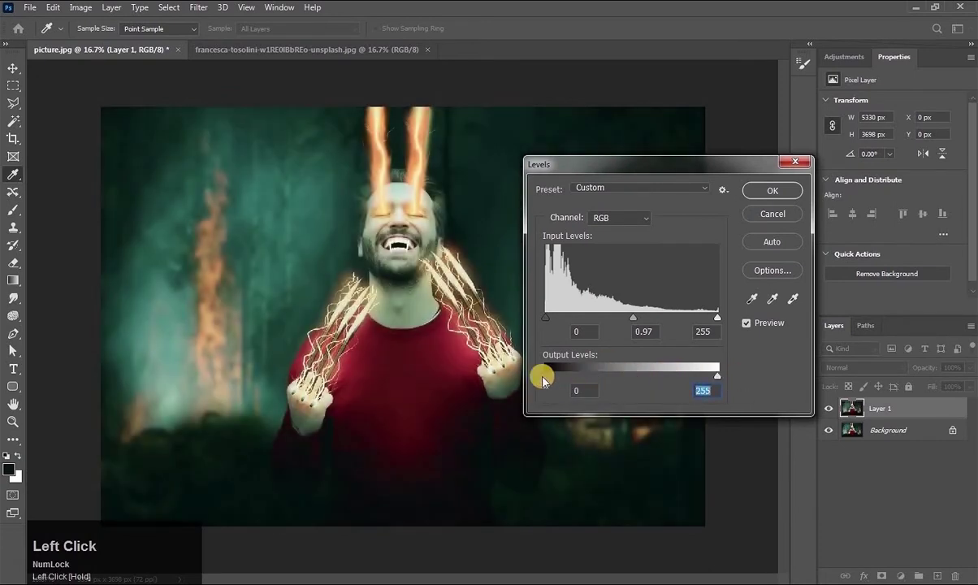
{"action": "left_click_drag", "start_coordinate": [549, 380], "coordinate": [530, 375]}
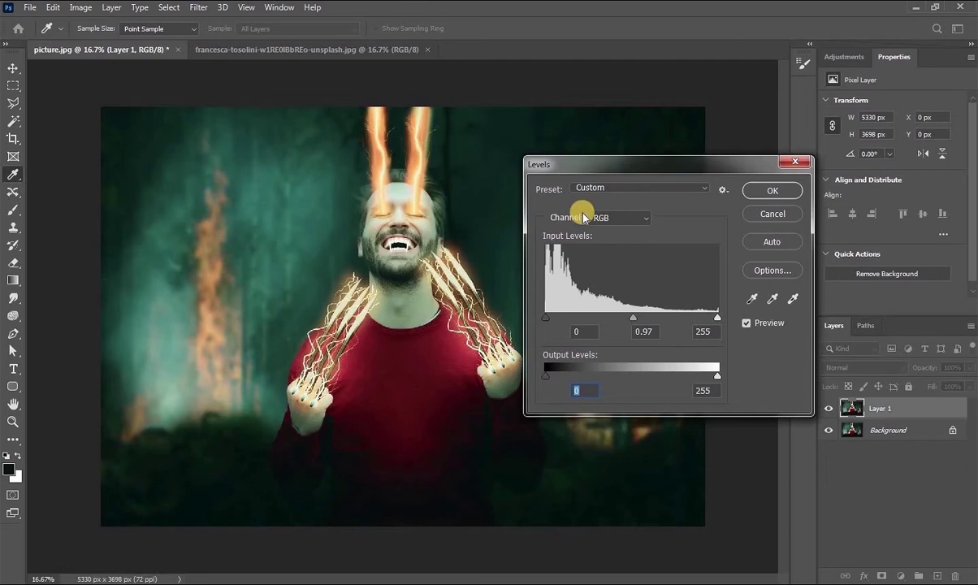
Step: Try the input levels of the Red channel, keeping black at 0 and white at 255 with midtones at 1.13
{"action": "left_click", "coordinate": [645, 220]}
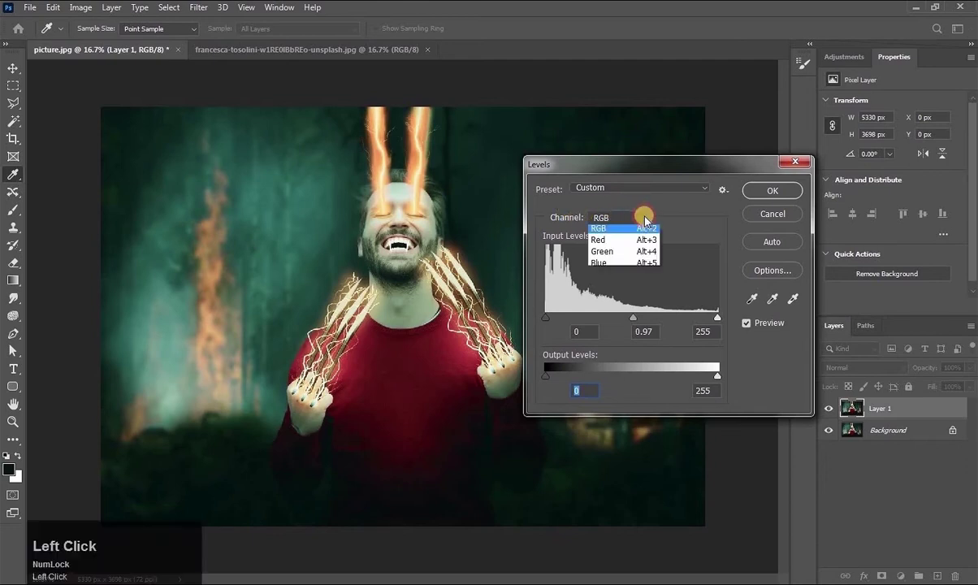
{"action": "left_click", "coordinate": [619, 244]}
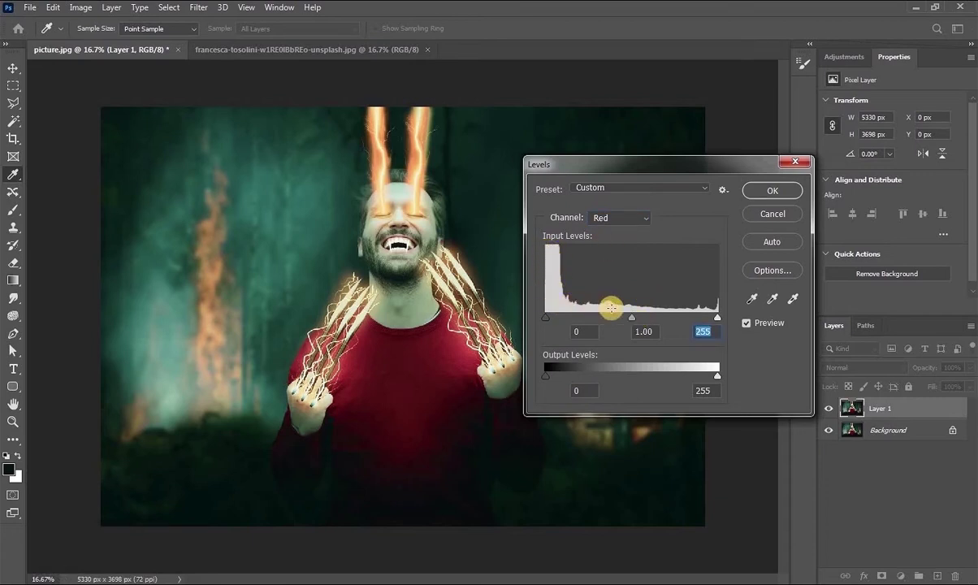
{"action": "left_click", "coordinate": [545, 322]}
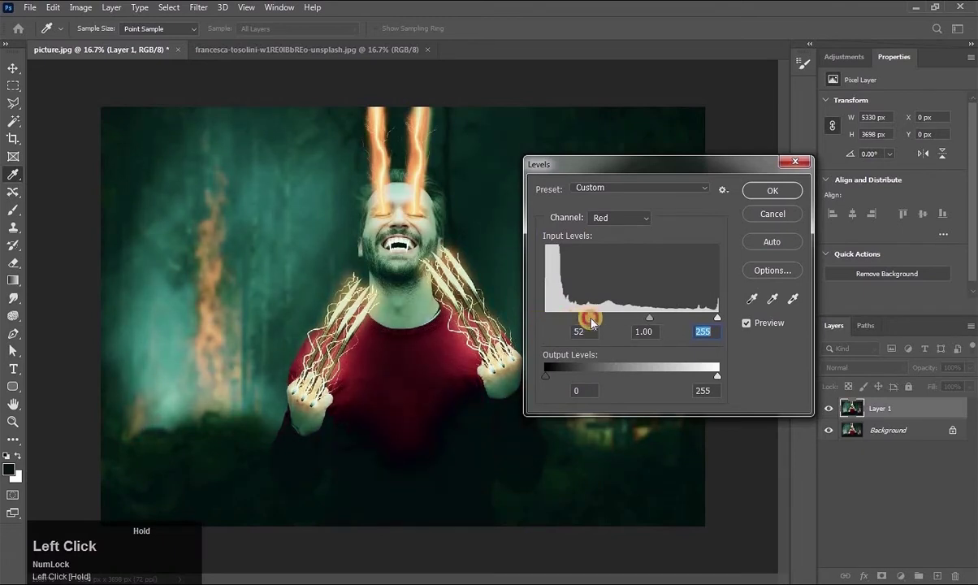
{"action": "left_click_drag", "start_coordinate": [638, 323], "coordinate": [508, 321]}
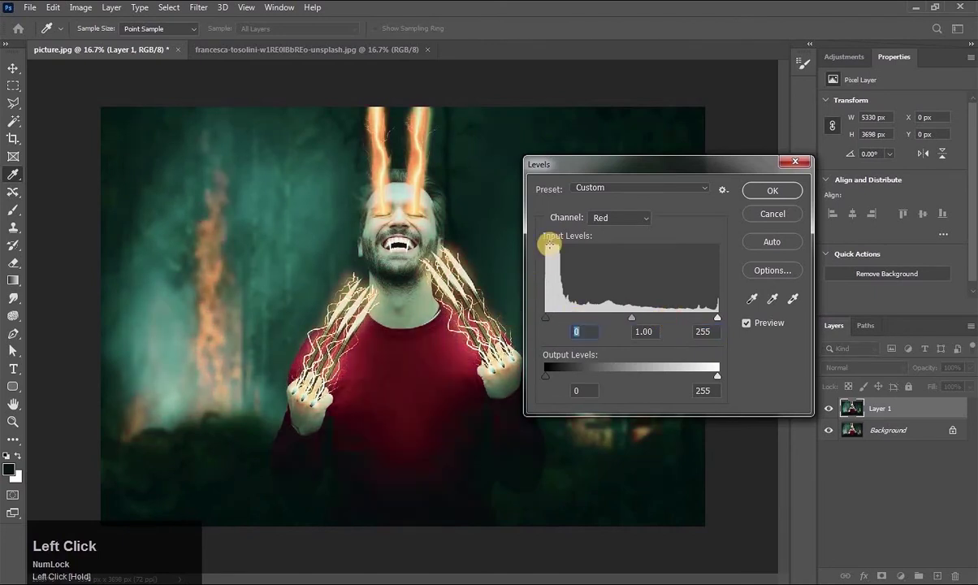
{"action": "left_click_drag", "start_coordinate": [716, 319], "coordinate": [750, 317]}
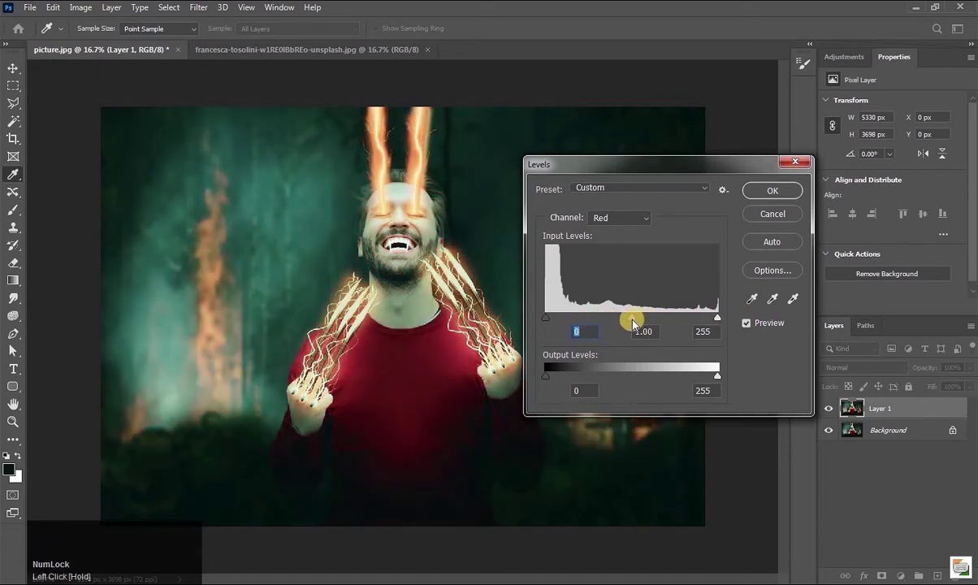
{"action": "mouse_move", "coordinate": [633, 323]}
{"action": "left_mouse_down"}
{"action": "mouse_move", "coordinate": [601, 321]}
{"action": "mouse_move", "coordinate": [690, 319]}
{"action": "mouse_move", "coordinate": [624, 318]}
{"action": "left_mouse_up"}
Step: Try the black and white input levels of the Green channel, ending at 0 and 255
{"action": "left_click", "coordinate": [646, 219]}
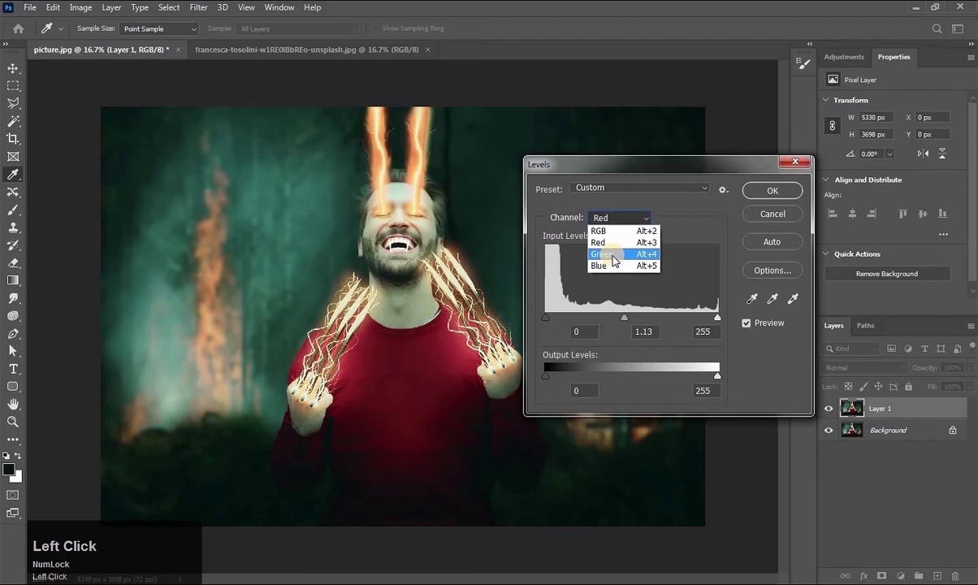
{"action": "left_click", "coordinate": [625, 250]}
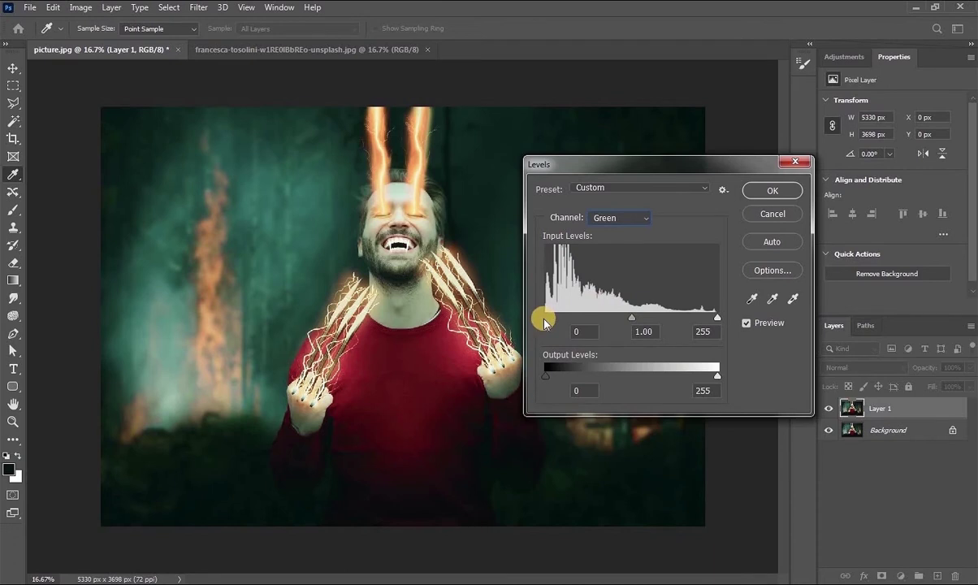
{"action": "left_click_drag", "start_coordinate": [544, 321], "coordinate": [195, 177]}
{"action": "left_click_drag", "start_coordinate": [547, 318], "coordinate": [527, 317]}
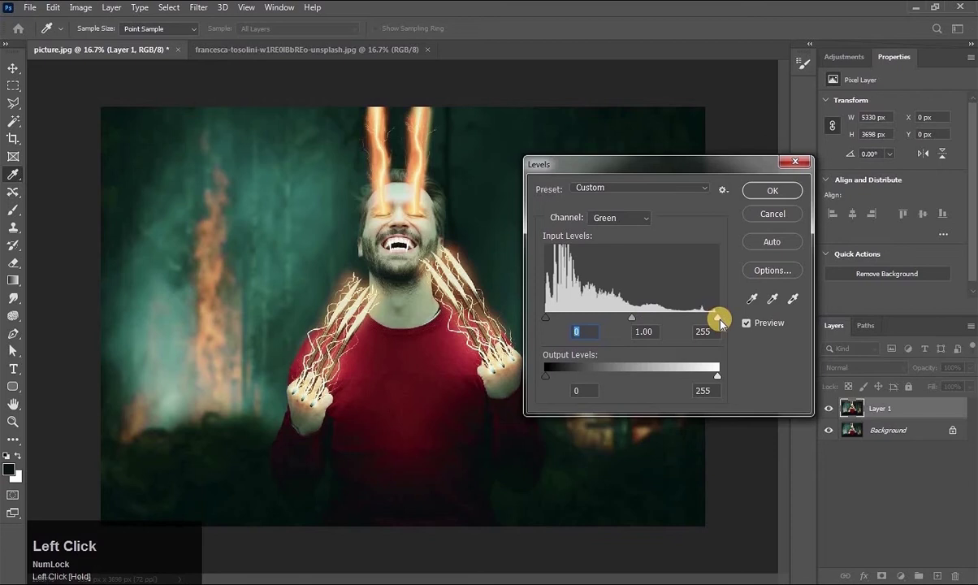
{"action": "mouse_move", "coordinate": [703, 322]}
{"action": "left_mouse_down"}
{"action": "mouse_move", "coordinate": [667, 322]}
{"action": "mouse_move", "coordinate": [715, 321]}
{"action": "left_mouse_up"}
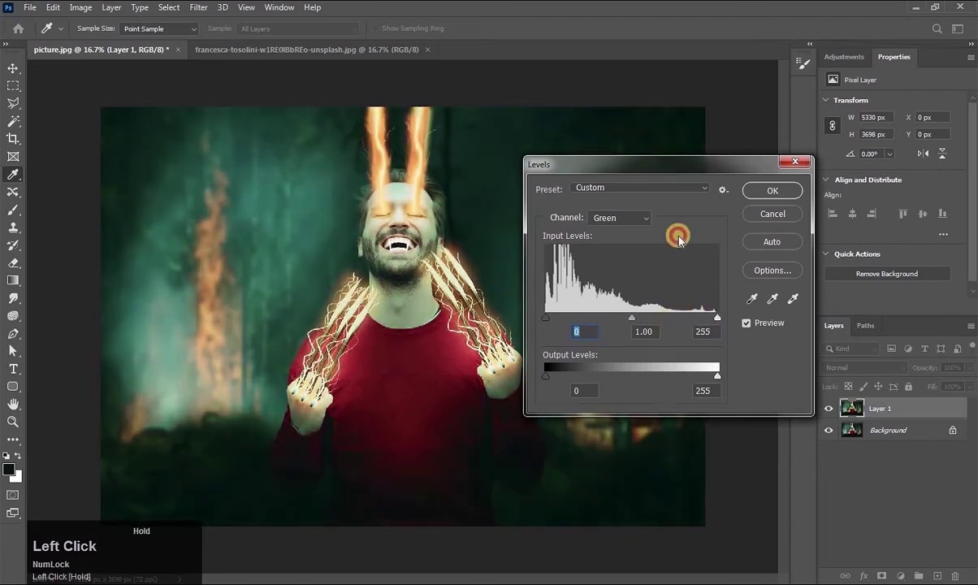
Step: Try the white input level of the Blue channel and set its midtones to 0.93
{"action": "left_click", "coordinate": [642, 220]}
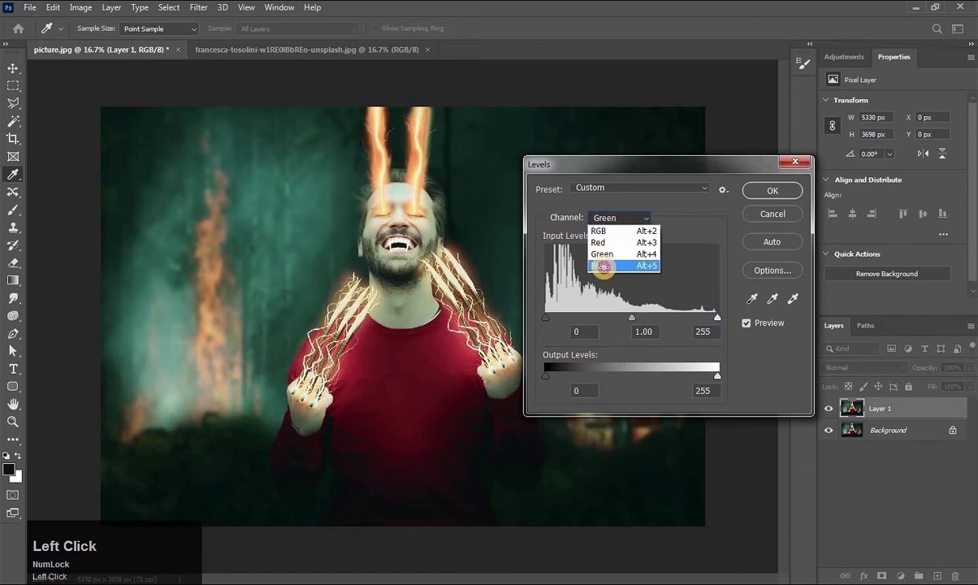
{"action": "left_click", "coordinate": [604, 261]}
{"action": "left_click", "coordinate": [717, 318]}
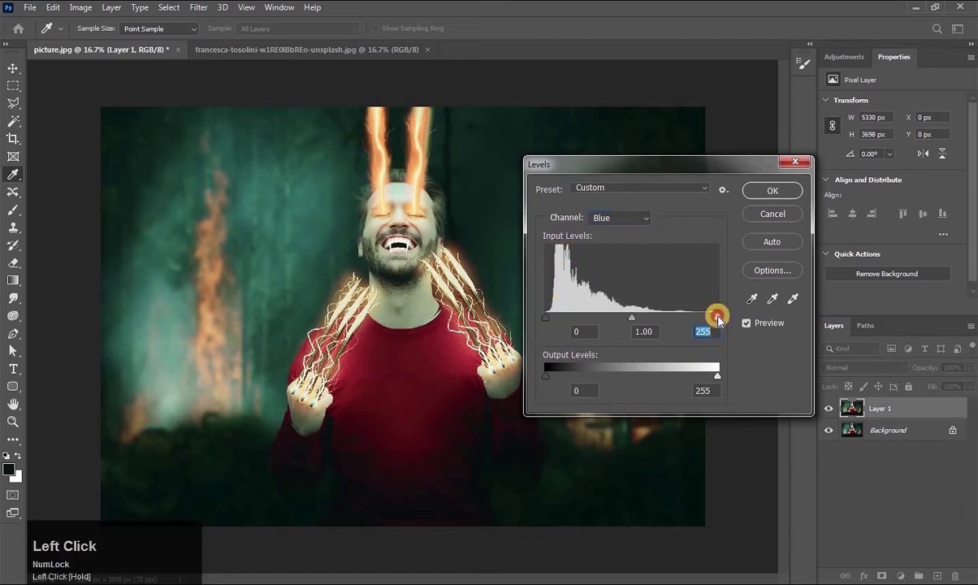
{"action": "left_click_drag", "start_coordinate": [715, 320], "coordinate": [743, 317]}
{"action": "mouse_move", "coordinate": [632, 319]}
{"action": "left_mouse_down"}
{"action": "mouse_move", "coordinate": [647, 318]}
{"action": "mouse_move", "coordinate": [614, 317]}
{"action": "left_mouse_up"}
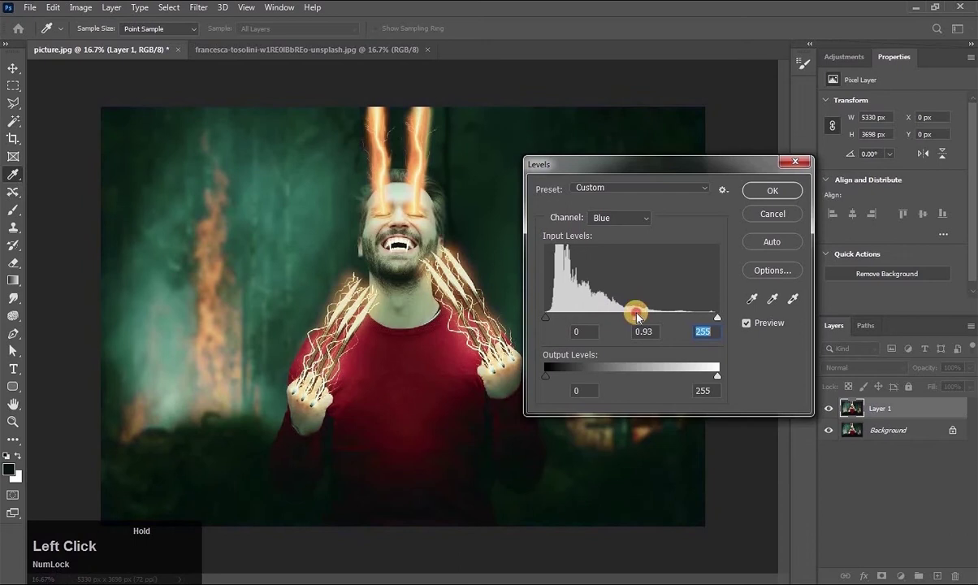
{"action": "left_click", "coordinate": [637, 318]}
Step: Return to the RGB channel, try its midtone, black and white input levels, and undo the last change
{"action": "left_click", "coordinate": [642, 217]}
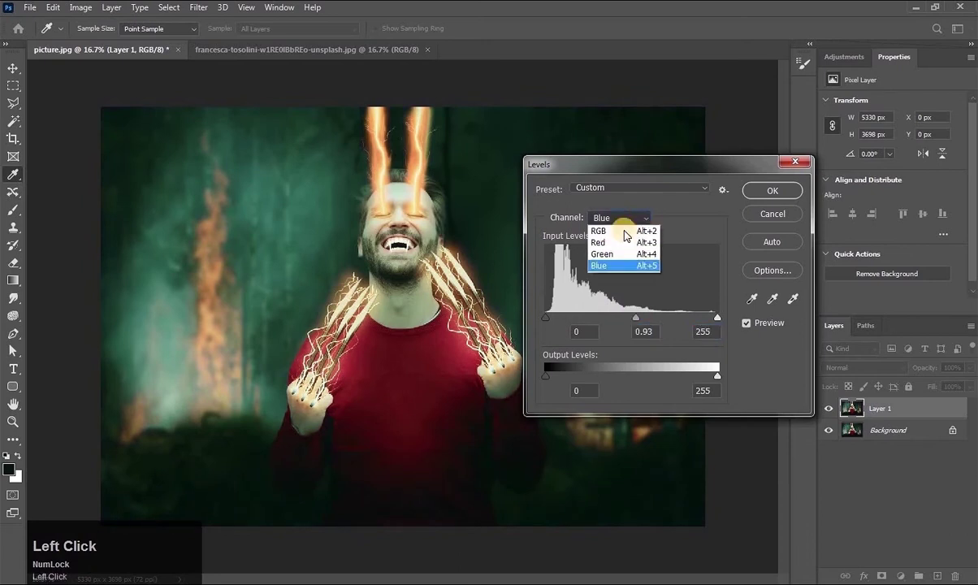
{"action": "left_click", "coordinate": [628, 234]}
{"action": "mouse_move", "coordinate": [638, 319]}
{"action": "left_mouse_down"}
{"action": "mouse_move", "coordinate": [611, 319]}
{"action": "mouse_move", "coordinate": [646, 323]}
{"action": "mouse_move", "coordinate": [623, 318]}
{"action": "mouse_move", "coordinate": [633, 318]}
{"action": "left_mouse_up"}
{"action": "mouse_move", "coordinate": [547, 318]}
{"action": "left_mouse_down"}
{"action": "mouse_move", "coordinate": [557, 318]}
{"action": "mouse_move", "coordinate": [546, 317]}
{"action": "left_mouse_up"}
{"action": "left_click_drag", "start_coordinate": [719, 318], "coordinate": [733, 321]}
{"action": "key", "text": "ctrl+z"}
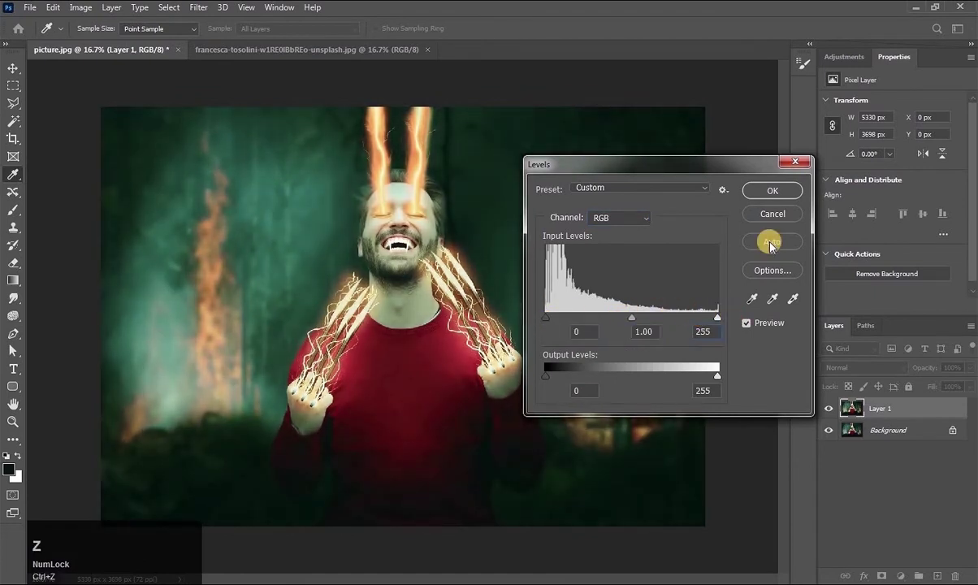
Step: Try the Auto correction and the black-point eyedropper on the lower part of the sweater, undoing each attempt
{"action": "left_click", "coordinate": [768, 241]}
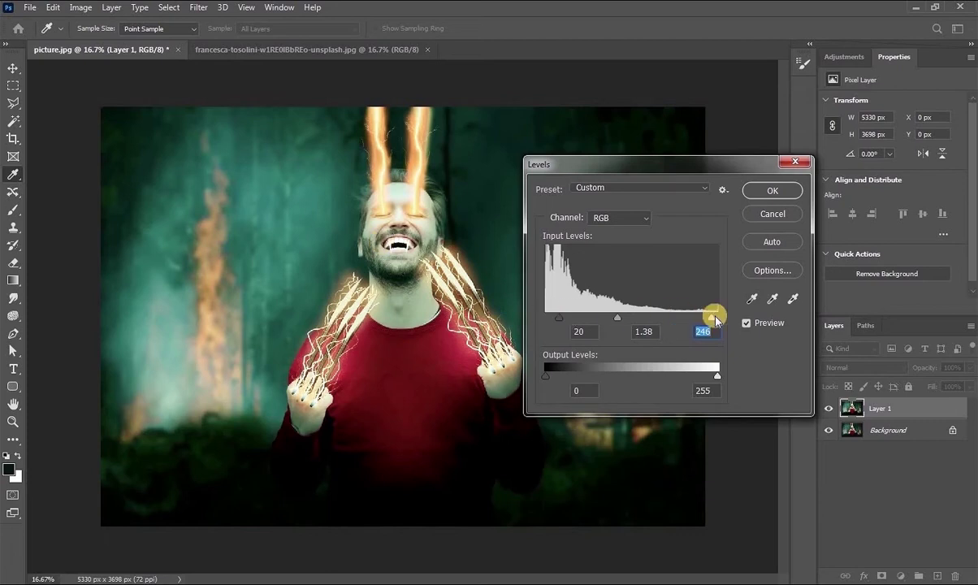
{"action": "key", "text": "ctrl+z"}
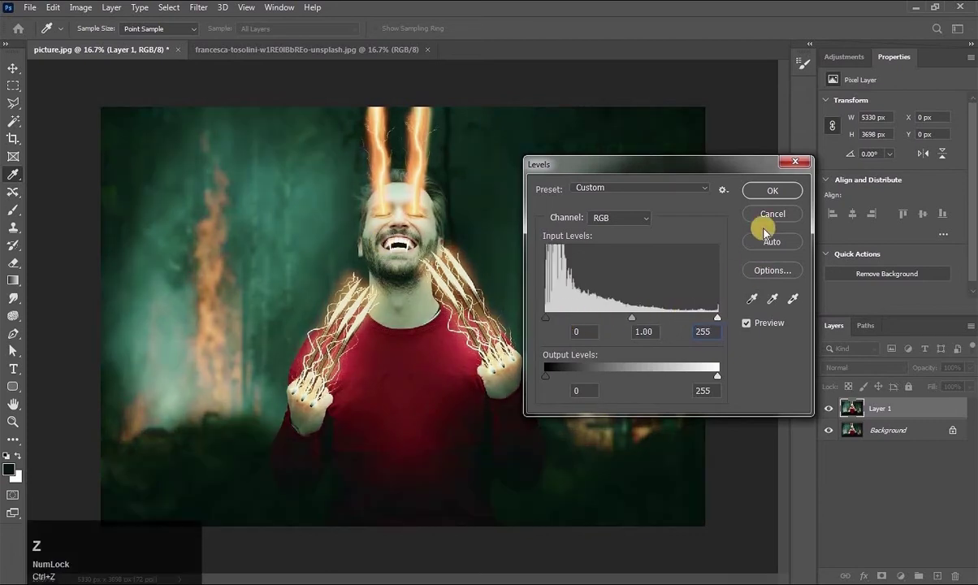
{"action": "left_click", "coordinate": [754, 300]}
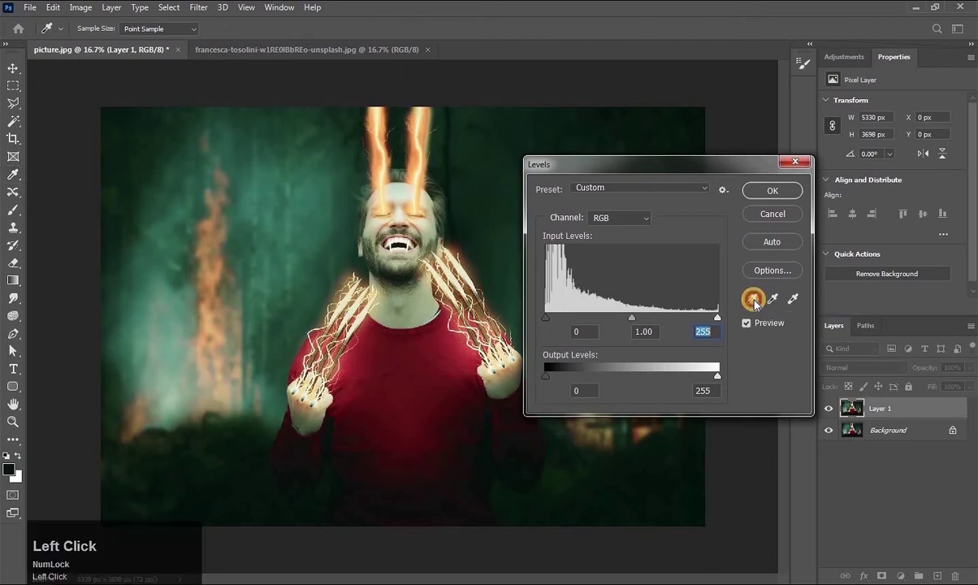
{"action": "left_click", "coordinate": [337, 486]}
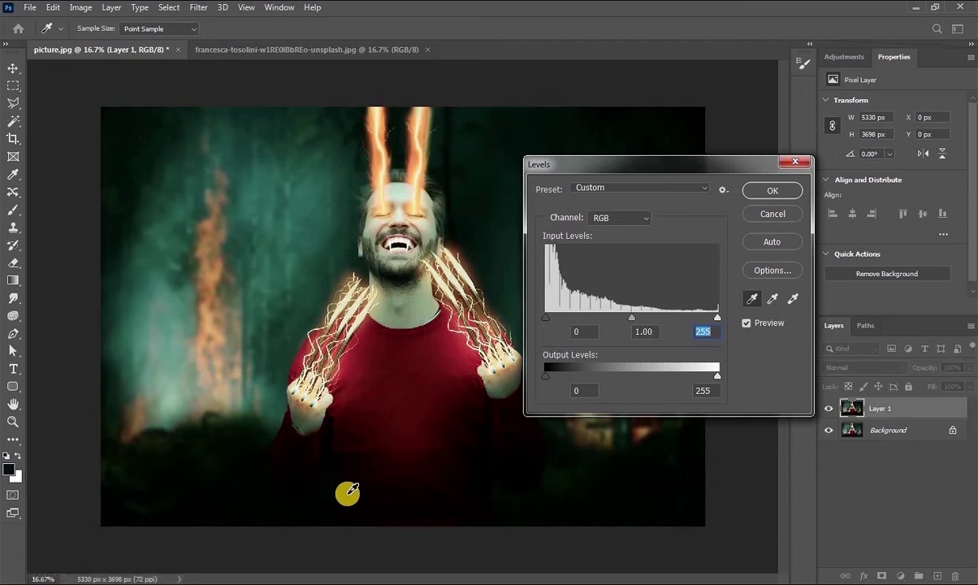
{"action": "left_click", "coordinate": [348, 493], "text": "ctrl"}
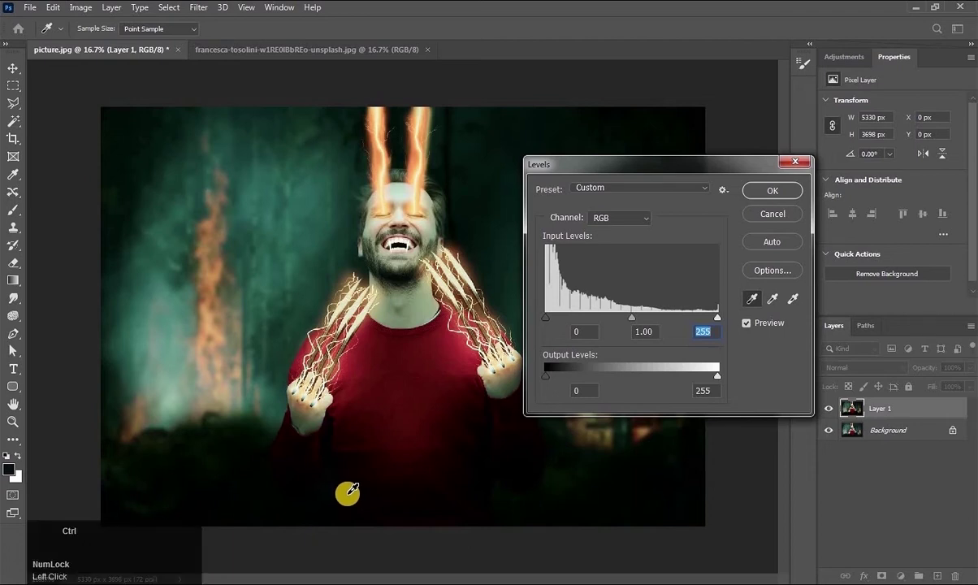
{"action": "key", "text": "ctrl+z"}
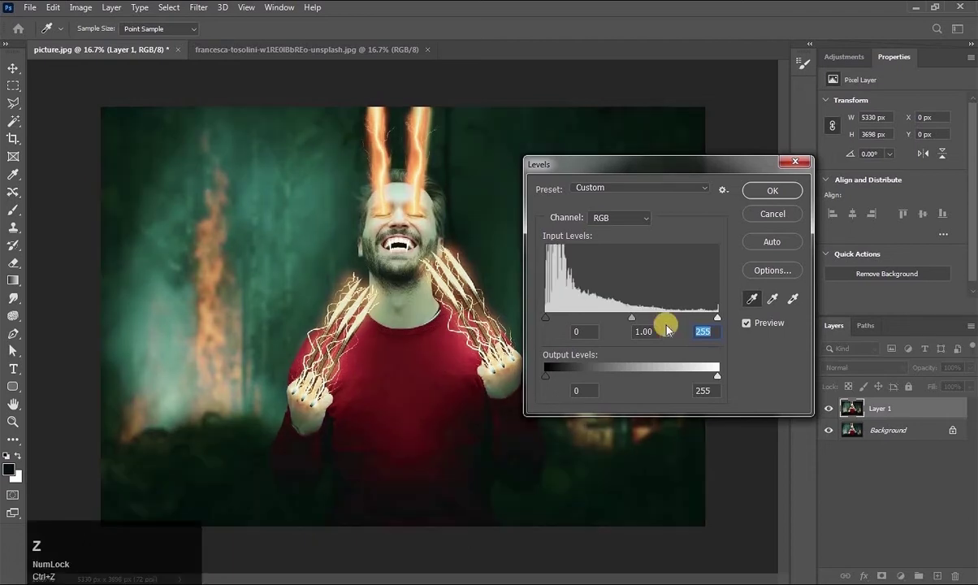
Step: Try the white-point and gray-point eyedroppers on the sweater and cancel the Levels adjustment
{"action": "left_click", "coordinate": [790, 300]}
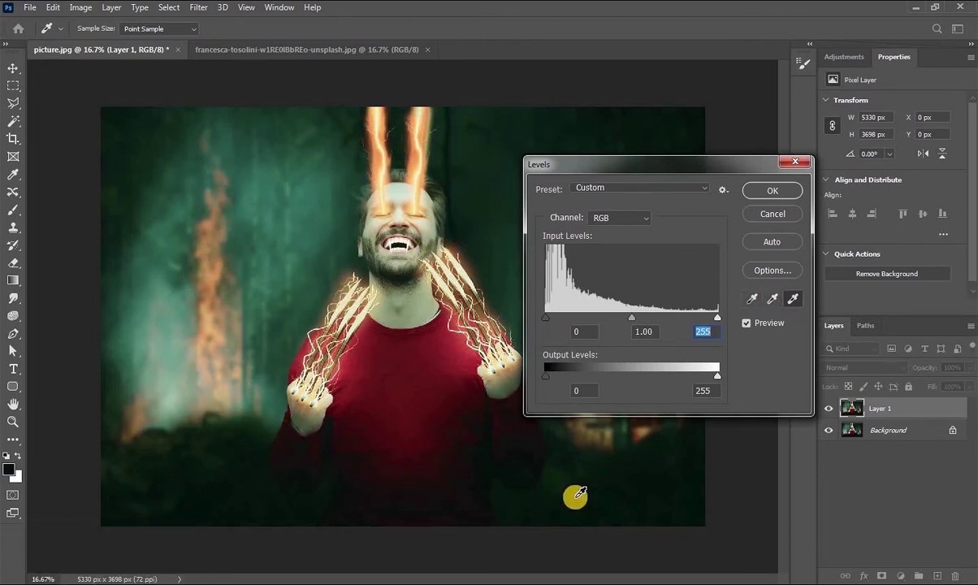
{"action": "left_click", "coordinate": [341, 480]}
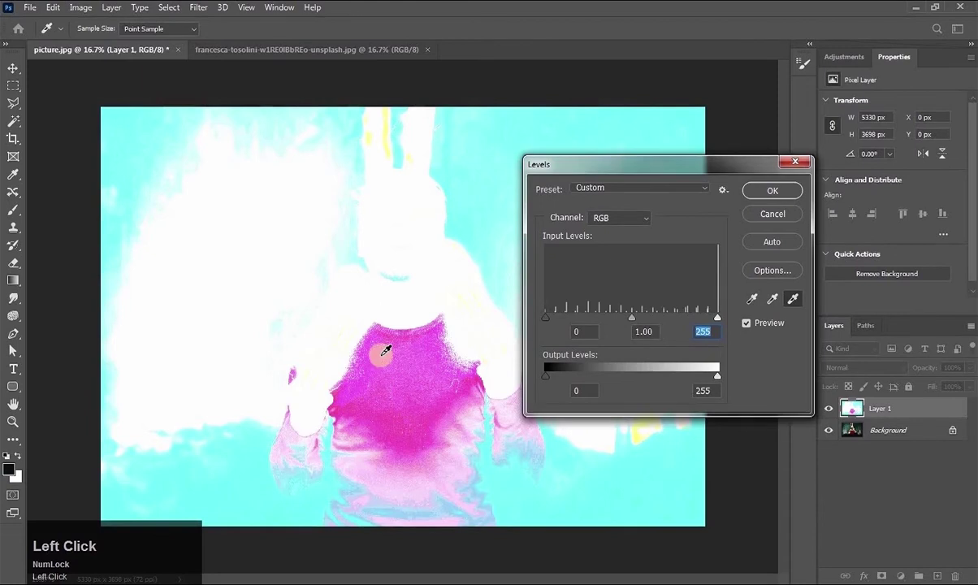
{"action": "key", "text": "ctrl+z"}
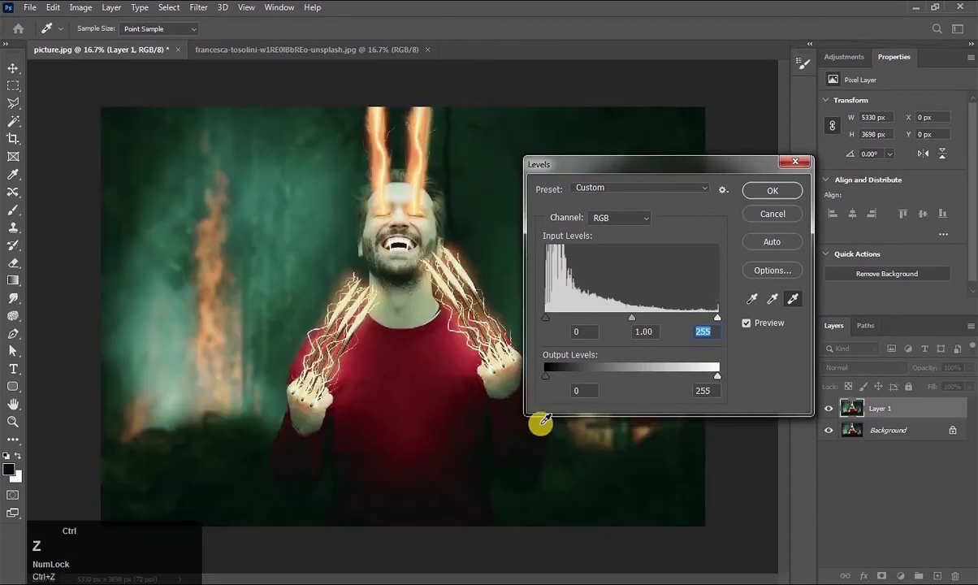
{"action": "left_click", "coordinate": [772, 301]}
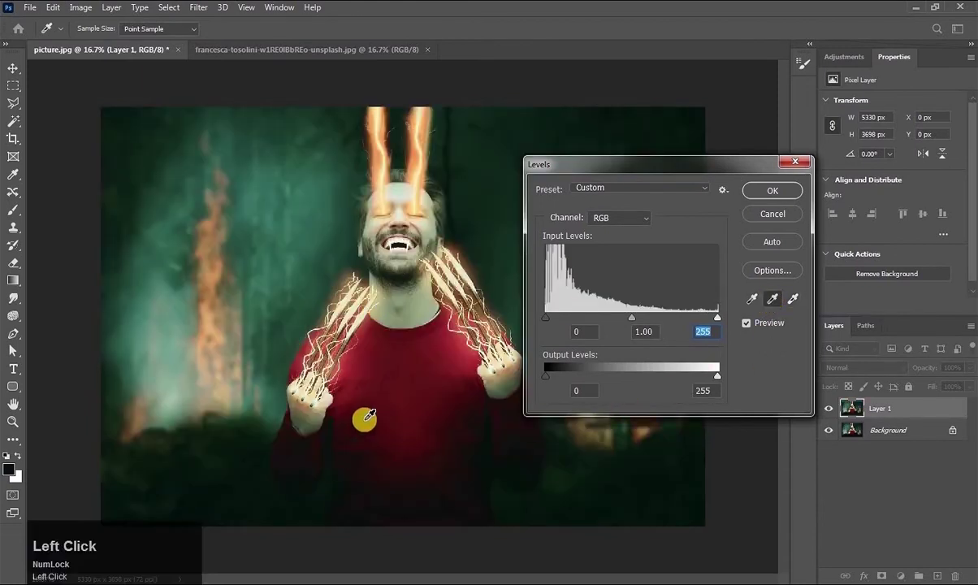
{"action": "left_click", "coordinate": [388, 404]}
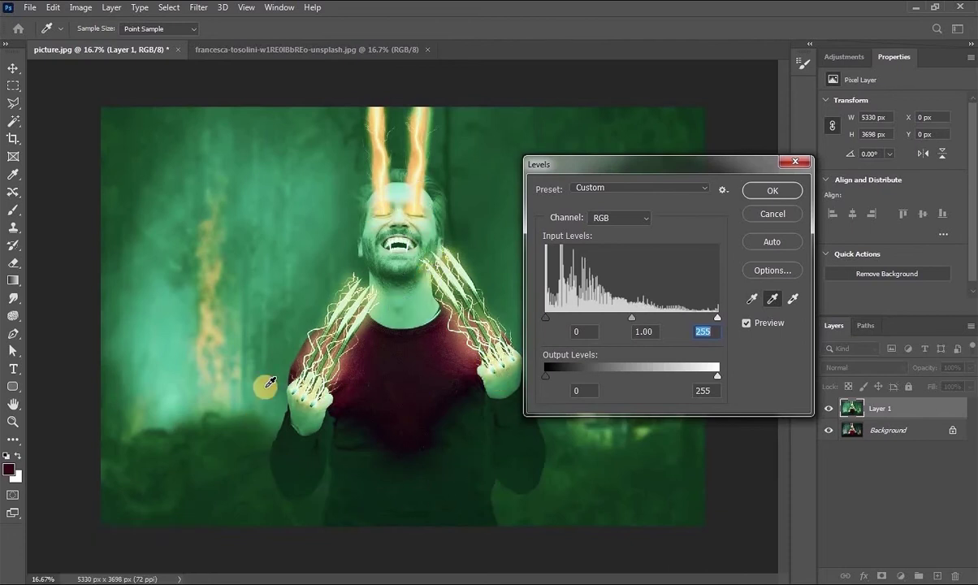
{"action": "key", "text": "Escape"}
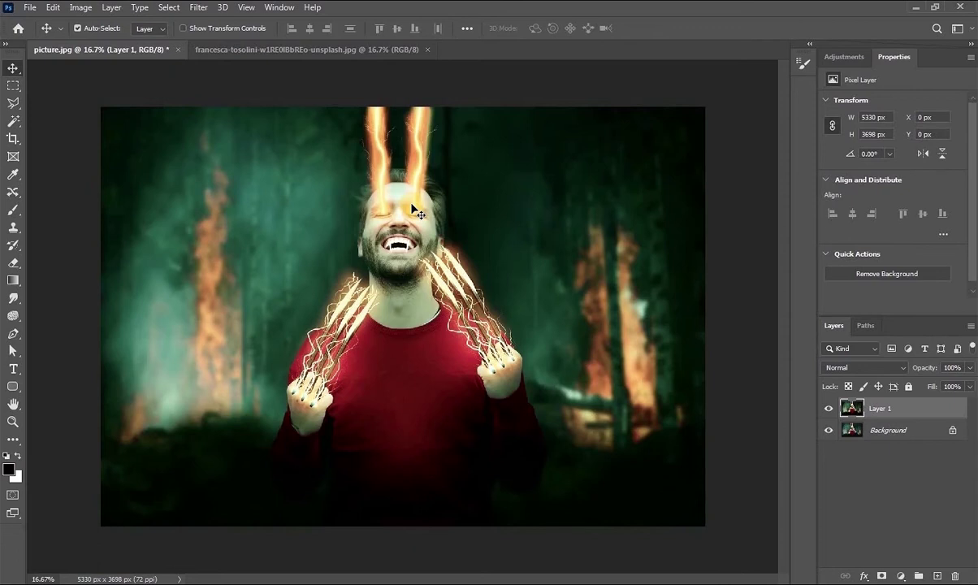
Step: Switch to the bedroom photo, add a Levels adjustment layer and set its white output level to 46
{"action": "left_click", "coordinate": [351, 55]}
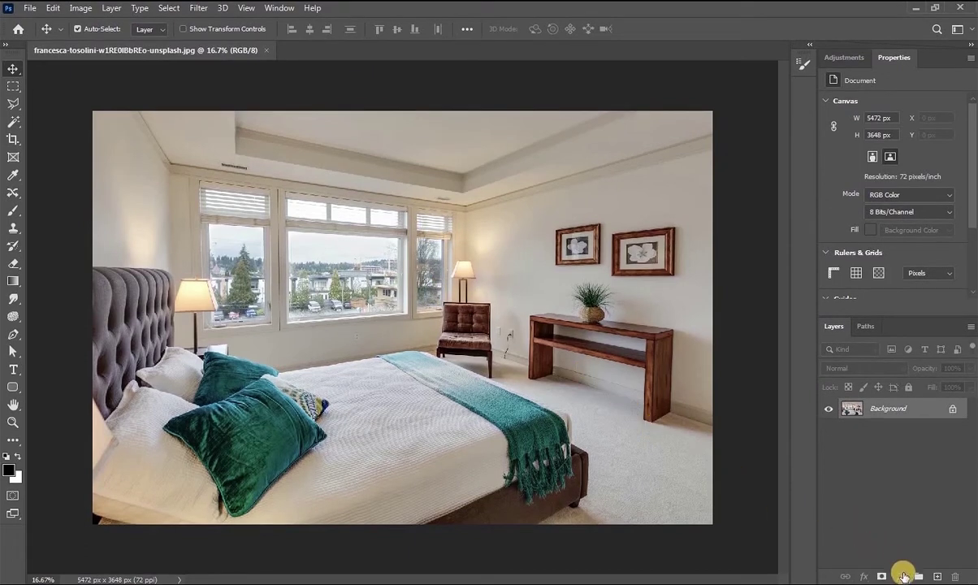
{"action": "left_click", "coordinate": [904, 575]}
{"action": "left_click", "coordinate": [884, 395]}
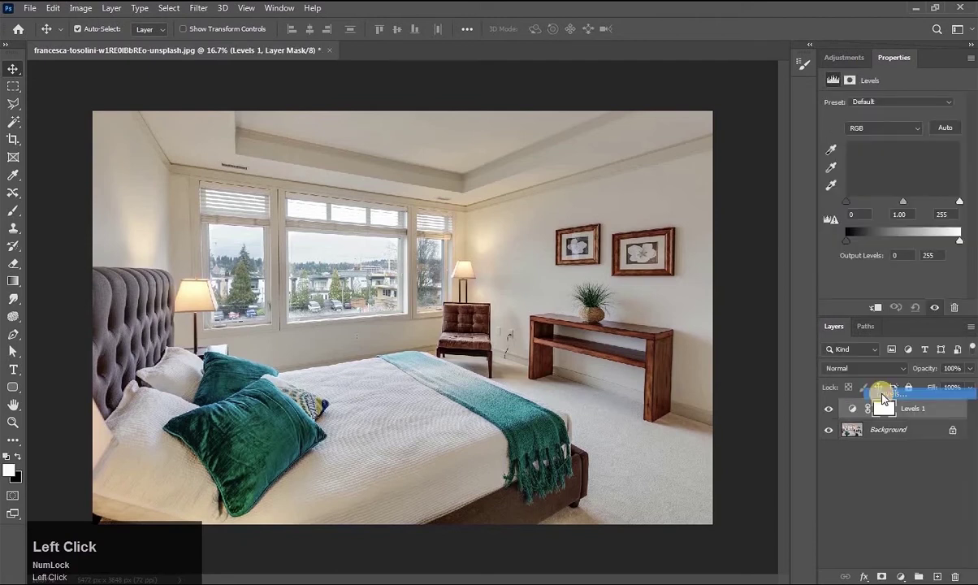
{"action": "left_click_drag", "start_coordinate": [959, 241], "coordinate": [868, 239]}
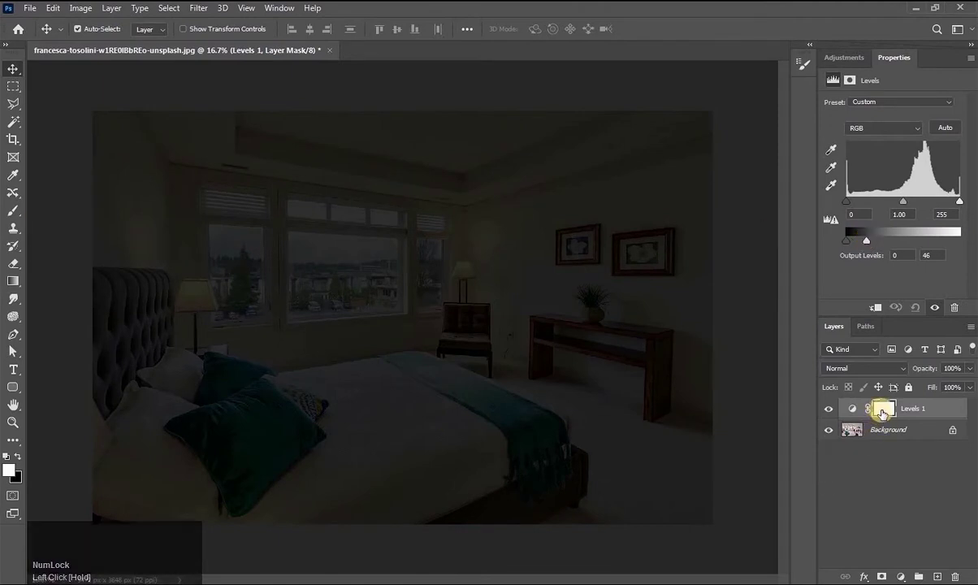
Step: Paint black on the Levels 1 mask around the lamp behind the chair, using a soft brush enlarged in stages to 2800 px
{"action": "left_click", "coordinate": [13, 211]}
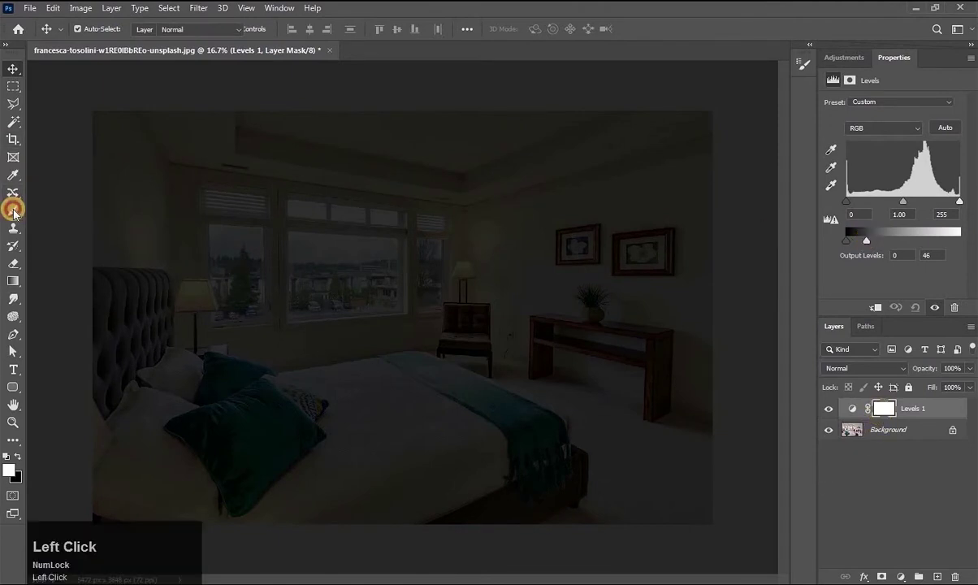
{"action": "left_click", "coordinate": [19, 457]}
{"action": "right_click", "coordinate": [463, 275], "text": "alt"}
{"action": "left_click", "coordinate": [462, 275]}
{"action": "left_click", "coordinate": [462, 274]}
{"action": "left_click", "coordinate": [462, 275]}
{"action": "right_click", "coordinate": [463, 275], "text": "alt"}
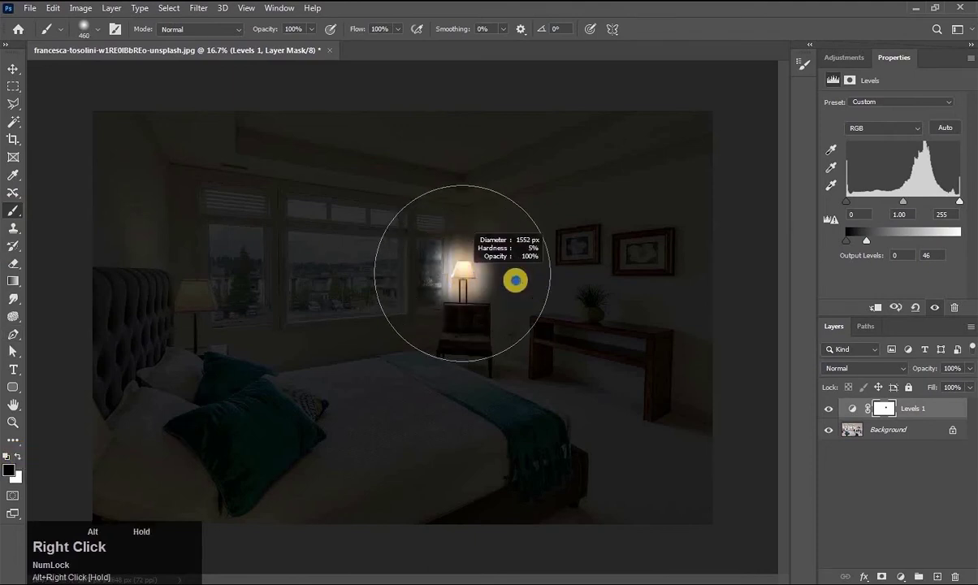
{"action": "left_click", "coordinate": [433, 258]}
{"action": "right_click", "coordinate": [415, 286], "text": "alt"}
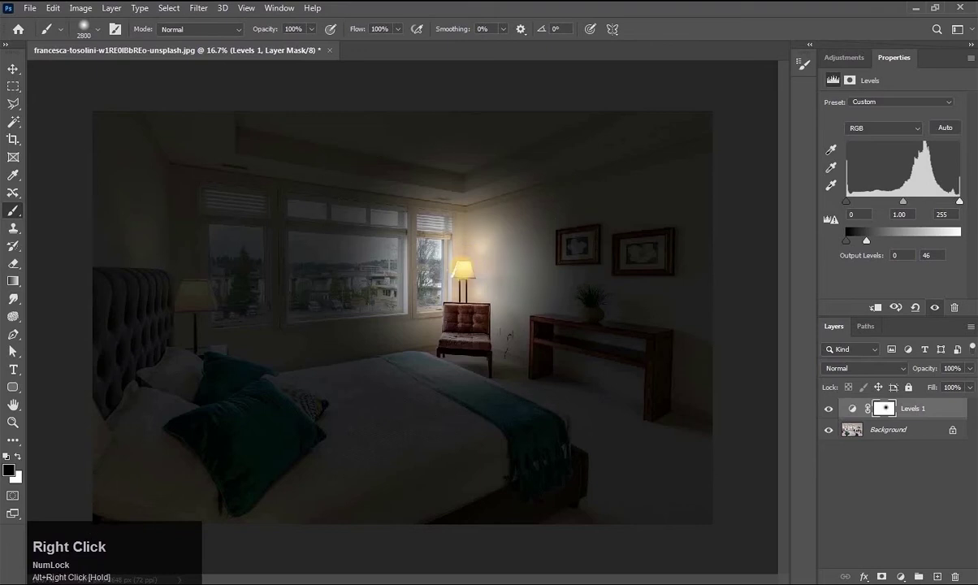
{"action": "left_click", "coordinate": [428, 275]}
Step: Paint black on the Levels 1 mask around the bedside lamp with the brush at 772 px and at 2416 px
{"action": "right_click", "coordinate": [183, 291], "text": "alt"}
{"action": "left_click", "coordinate": [177, 295]}
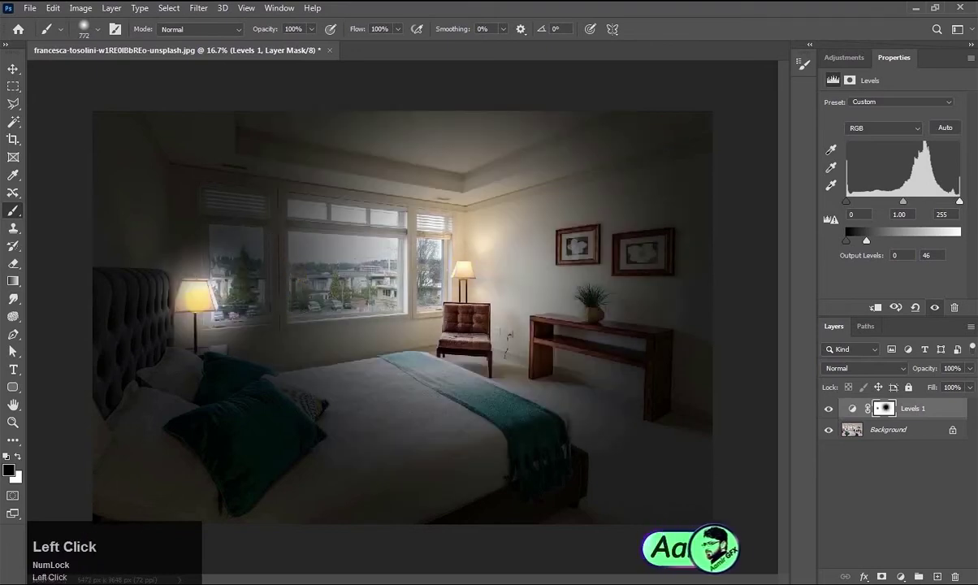
{"action": "left_click", "coordinate": [177, 295]}
{"action": "right_click", "coordinate": [207, 295], "text": "alt"}
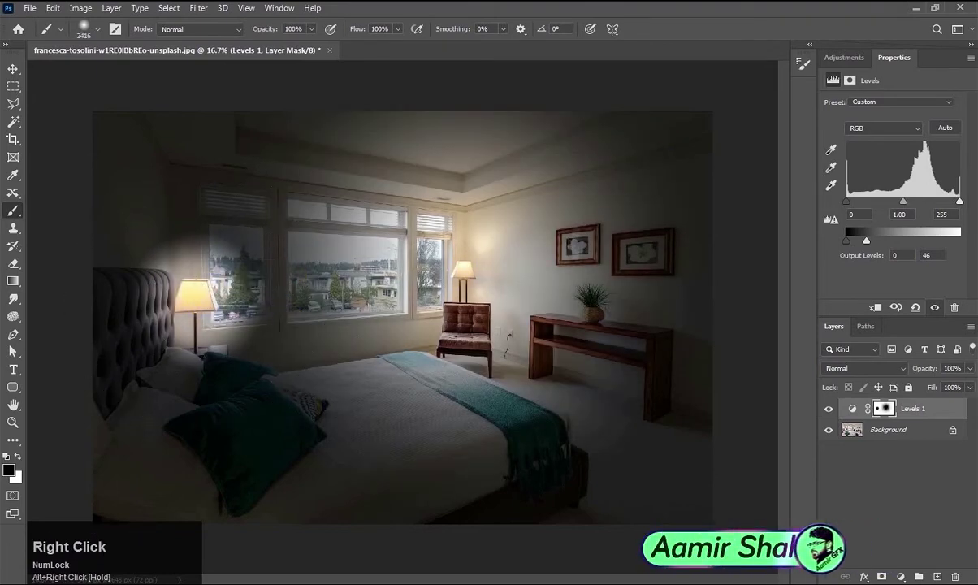
{"action": "left_click", "coordinate": [208, 285]}
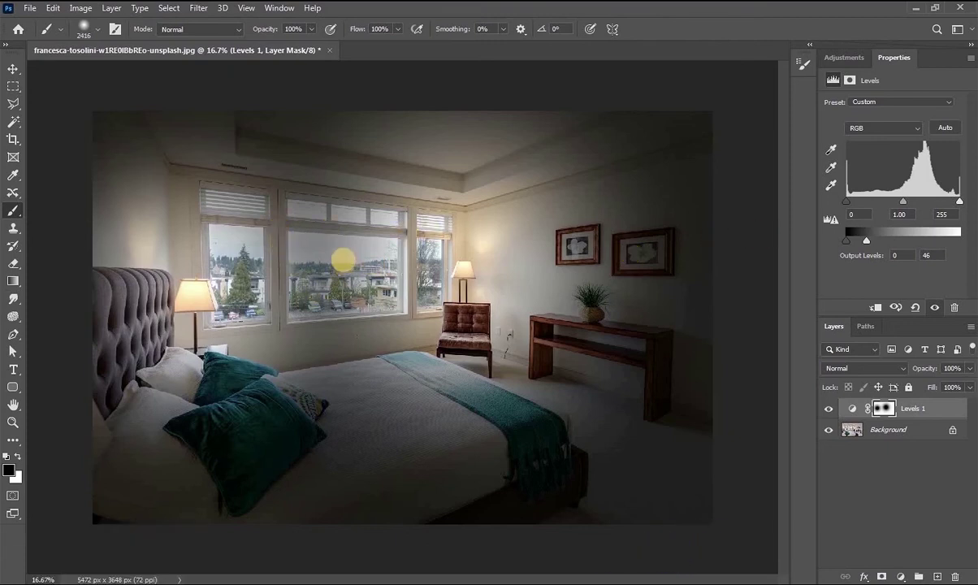
Step: Start tracing the glass of the window behind the bedside lamp with the Polygonal Lasso in add mode, down along the lampshade
{"action": "left_click", "coordinate": [10, 424]}
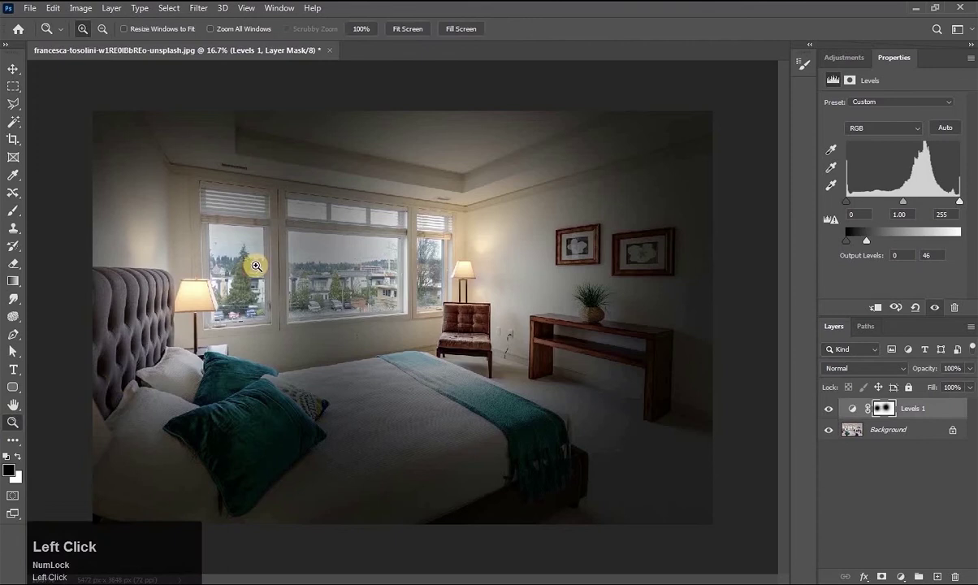
{"action": "left_click", "coordinate": [219, 234]}
{"action": "left_click", "coordinate": [13, 103]}
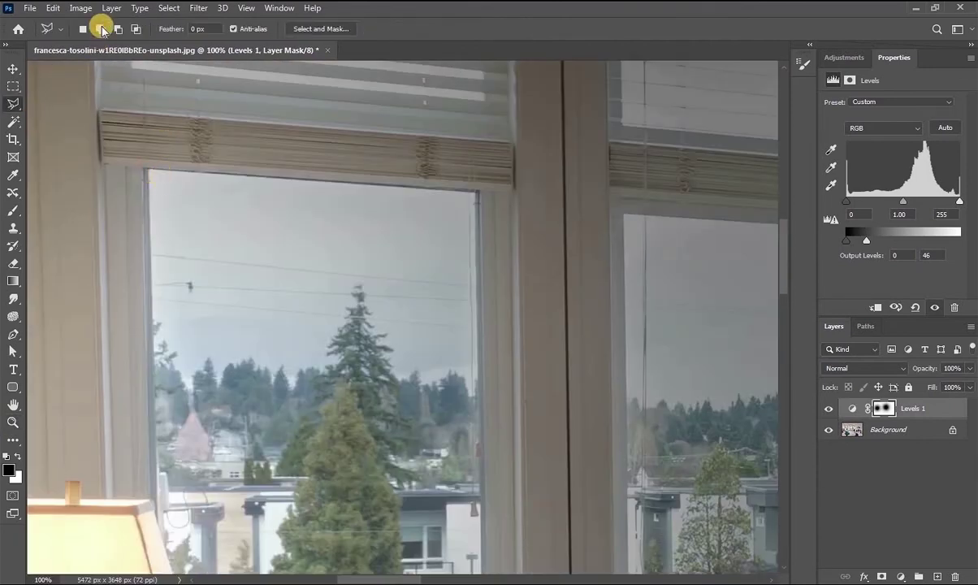
{"action": "left_click", "coordinate": [101, 30]}
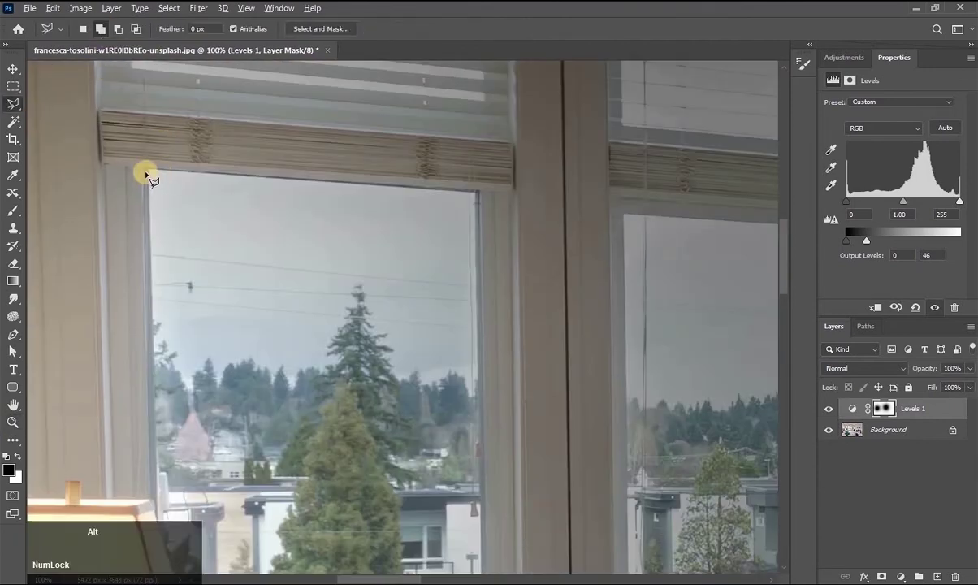
{"action": "scroll", "coordinate": [151, 170], "scroll_direction": "up", "scroll_amount": 5}
{"action": "left_click", "coordinate": [156, 165]}
{"action": "left_click_drag", "start_coordinate": [189, 455], "coordinate": [188, 28]}
{"action": "left_click_drag", "start_coordinate": [181, 394], "coordinate": [171, 15]}
{"action": "left_click_drag", "start_coordinate": [171, 404], "coordinate": [203, 73]}
{"action": "left_click", "coordinate": [262, 473]}
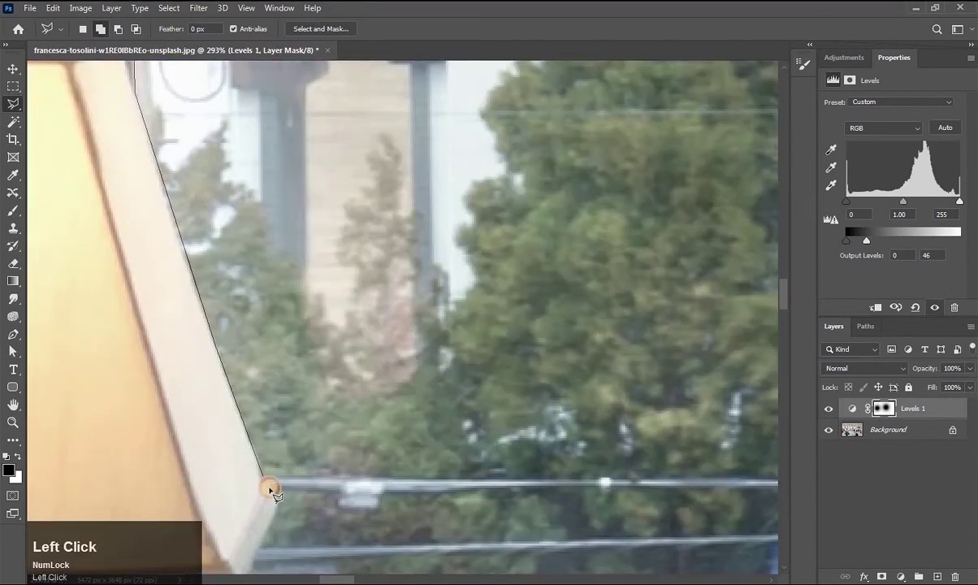
Step: Continue the lasso outline around the lampshade's lower corner and the window handle, along the glass's bottom edge to its far corner
{"action": "left_click_drag", "start_coordinate": [314, 260], "coordinate": [371, 13]}
{"action": "left_click", "coordinate": [275, 310]}
{"action": "left_click", "coordinate": [235, 315]}
{"action": "left_click", "coordinate": [250, 477]}
{"action": "left_click", "coordinate": [328, 477]}
{"action": "mouse_move", "coordinate": [328, 438]}
{"action": "left_mouse_down"}
{"action": "mouse_move", "coordinate": [347, 424]}
{"action": "mouse_move", "coordinate": [350, 470]}
{"action": "left_mouse_up"}
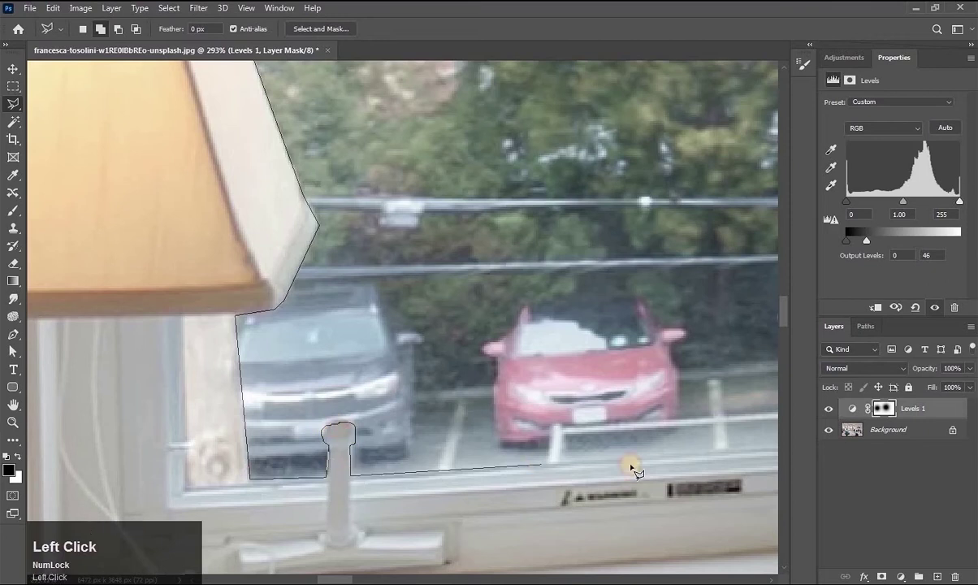
{"action": "left_click_drag", "start_coordinate": [633, 465], "coordinate": [436, 407]}
{"action": "left_click", "coordinate": [436, 406]}
Step: Trace the far side and upper edge of the glass and close the first window's selection
{"action": "left_click_drag", "start_coordinate": [431, 84], "coordinate": [427, 561]}
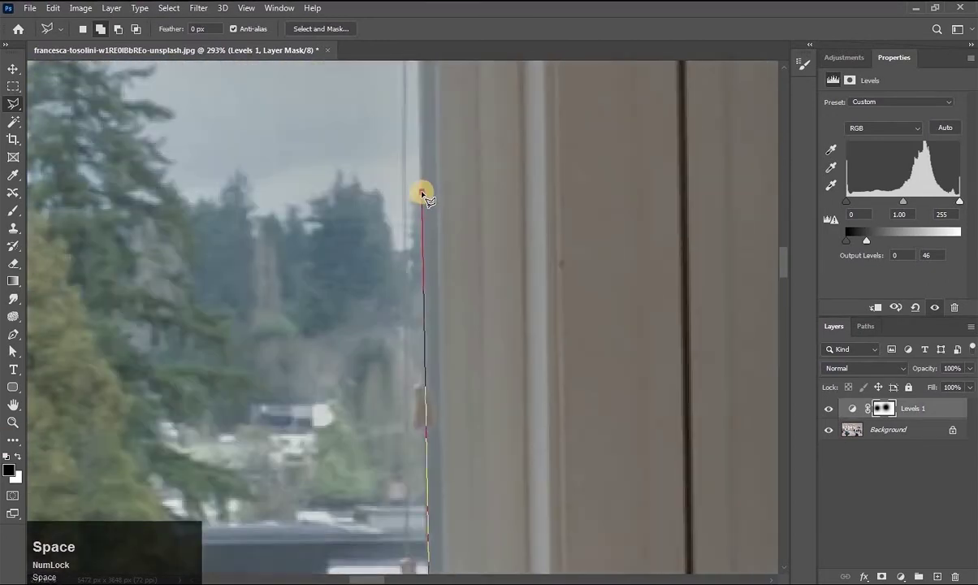
{"action": "left_click", "coordinate": [423, 194]}
{"action": "left_click_drag", "start_coordinate": [423, 134], "coordinate": [424, 556]}
{"action": "left_click", "coordinate": [426, 115]}
{"action": "left_click_drag", "start_coordinate": [106, 89], "coordinate": [699, 150]}
{"action": "left_click", "coordinate": [71, 112]}
{"action": "scroll", "coordinate": [416, 186], "scroll_direction": "down", "scroll_amount": 10}
Step: Add the large middle window's glass to the selection by tracing its four corners
{"action": "left_click_drag", "start_coordinate": [661, 207], "coordinate": [378, 220]}
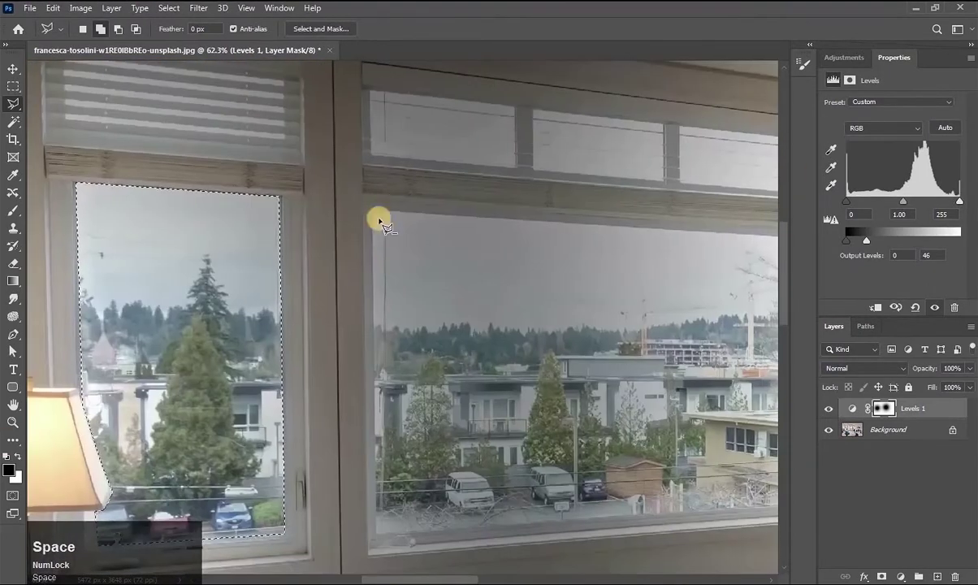
{"action": "scroll", "coordinate": [378, 220], "scroll_direction": "up", "scroll_amount": 7}
{"action": "left_click", "coordinate": [360, 201]}
{"action": "left_click_drag", "start_coordinate": [387, 544], "coordinate": [380, 81]}
{"action": "left_click", "coordinate": [359, 304]}
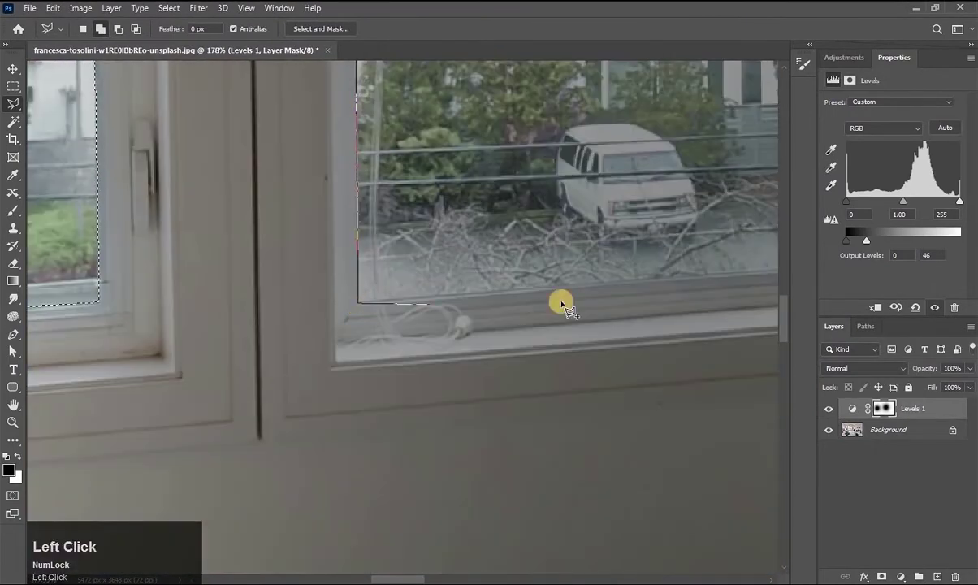
{"action": "left_click_drag", "start_coordinate": [734, 277], "coordinate": [193, 312]}
{"action": "left_click", "coordinate": [753, 273]}
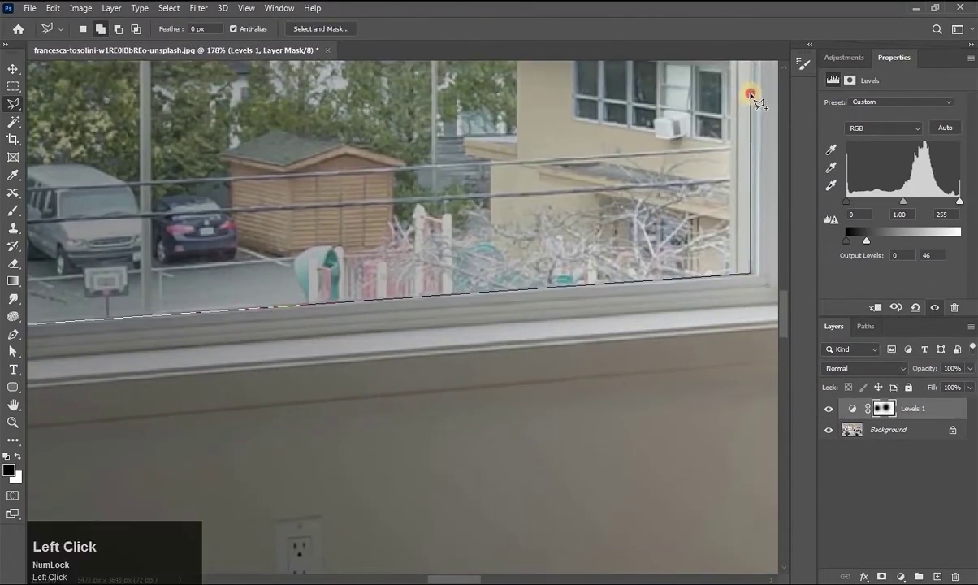
{"action": "left_click_drag", "start_coordinate": [754, 94], "coordinate": [632, 247]}
{"action": "left_click", "coordinate": [630, 241]}
{"action": "double_click", "coordinate": [279, 237]}
Step: Add the narrow window's glass beside the chair lamp to the selection
{"action": "mouse_move", "coordinate": [791, 264]}
{"action": "left_mouse_down"}
{"action": "mouse_move", "coordinate": [485, 220]}
{"action": "mouse_move", "coordinate": [235, 201]}
{"action": "mouse_move", "coordinate": [414, 195]}
{"action": "left_mouse_up"}
{"action": "left_click", "coordinate": [414, 192]}
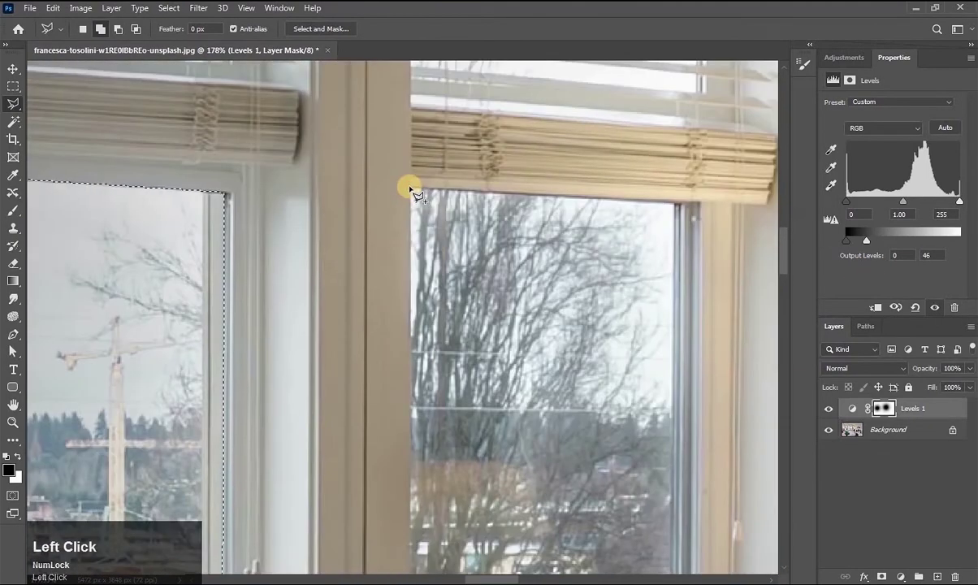
{"action": "left_click_drag", "start_coordinate": [408, 561], "coordinate": [407, 243]}
{"action": "left_click", "coordinate": [408, 467]}
{"action": "left_click", "coordinate": [685, 452]}
{"action": "left_click_drag", "start_coordinate": [683, 124], "coordinate": [674, 254]}
{"action": "left_click_drag", "start_coordinate": [658, 16], "coordinate": [648, 271]}
{"action": "left_click", "coordinate": [650, 272]}
{"action": "left_click", "coordinate": [382, 261]}
{"action": "scroll", "coordinate": [443, 228], "scroll_direction": "down", "scroll_amount": 10, "text": "alt"}
{"action": "scroll", "coordinate": [451, 225], "scroll_direction": "down", "scroll_amount": 2, "text": "alt"}
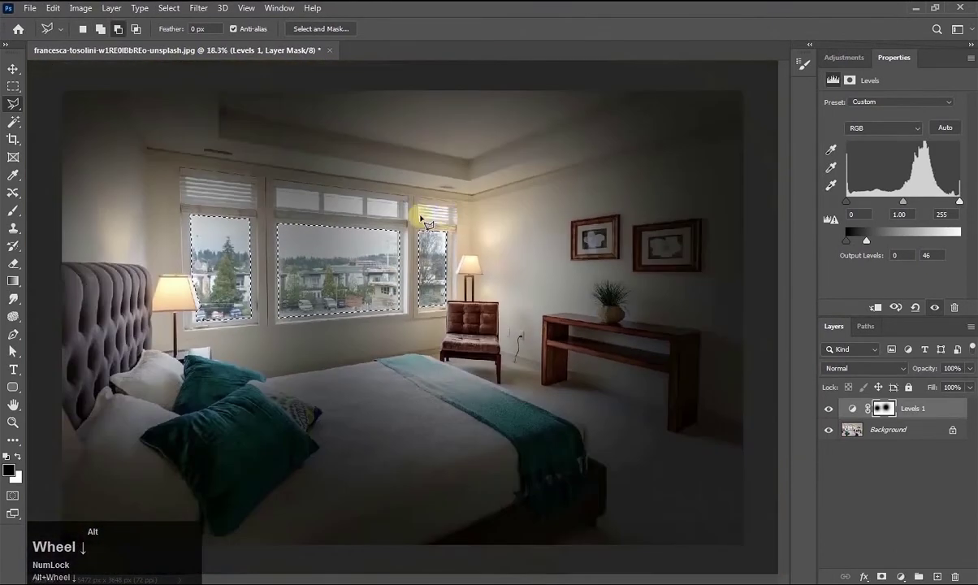
Step: Paint white on the Levels 1 mask over the three selected window panes to darken them, and deselect
{"action": "left_click", "coordinate": [13, 210]}
{"action": "left_click", "coordinate": [18, 457]}
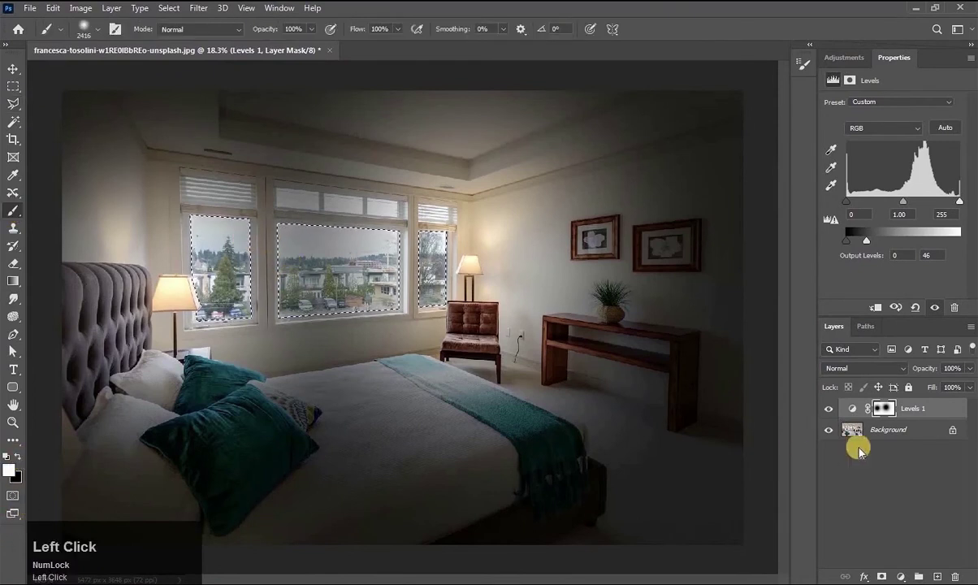
{"action": "mouse_move", "coordinate": [225, 316]}
{"action": "left_mouse_down"}
{"action": "mouse_move", "coordinate": [245, 280]}
{"action": "mouse_move", "coordinate": [424, 283]}
{"action": "mouse_move", "coordinate": [390, 271]}
{"action": "left_mouse_up"}
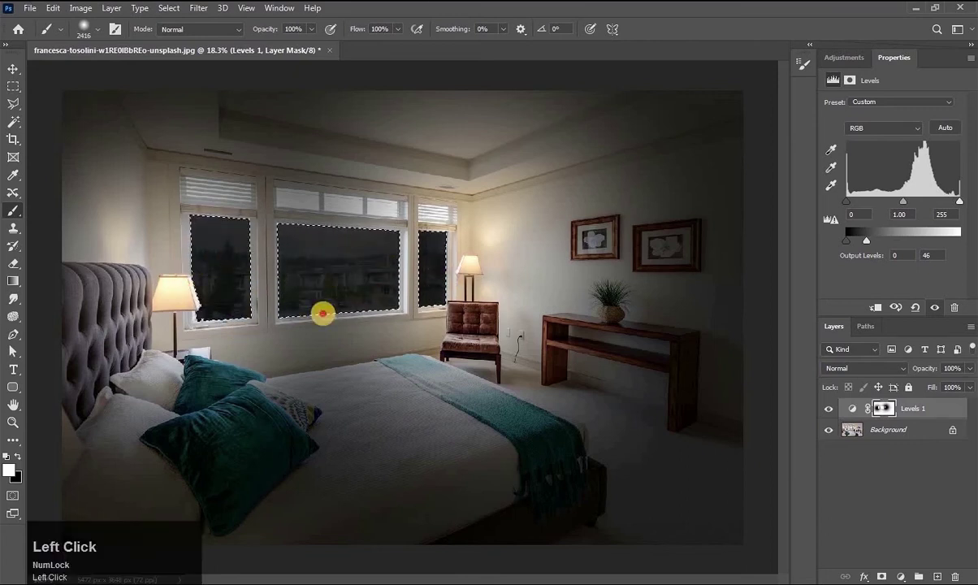
{"action": "left_click", "coordinate": [12, 86]}
{"action": "left_click", "coordinate": [265, 191]}
{"action": "scroll", "coordinate": [501, 233], "scroll_direction": "down", "scroll_amount": 1}
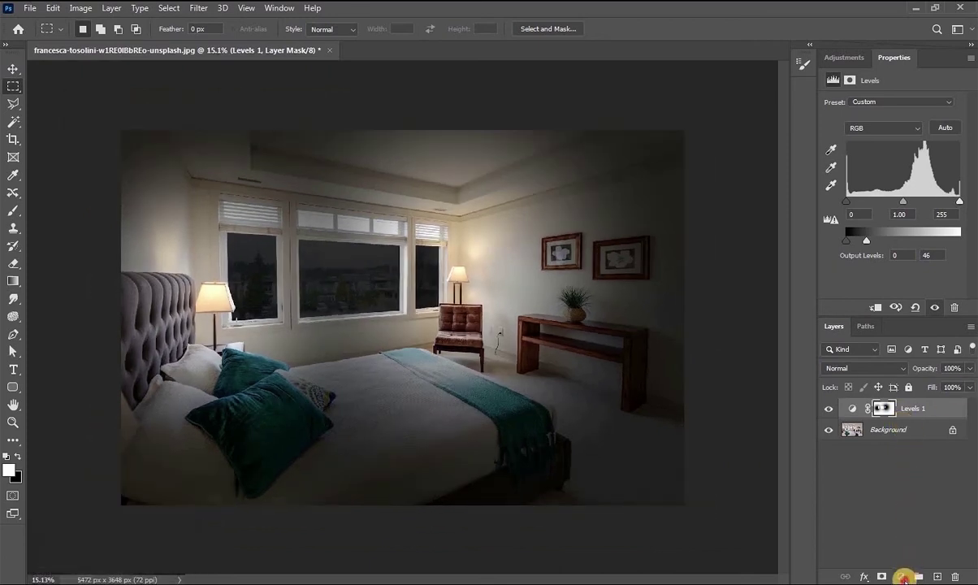
Step: Add a second Levels adjustment layer and set its Red channel midtone to 1.32
{"action": "left_click", "coordinate": [903, 578]}
{"action": "left_click", "coordinate": [840, 388]}
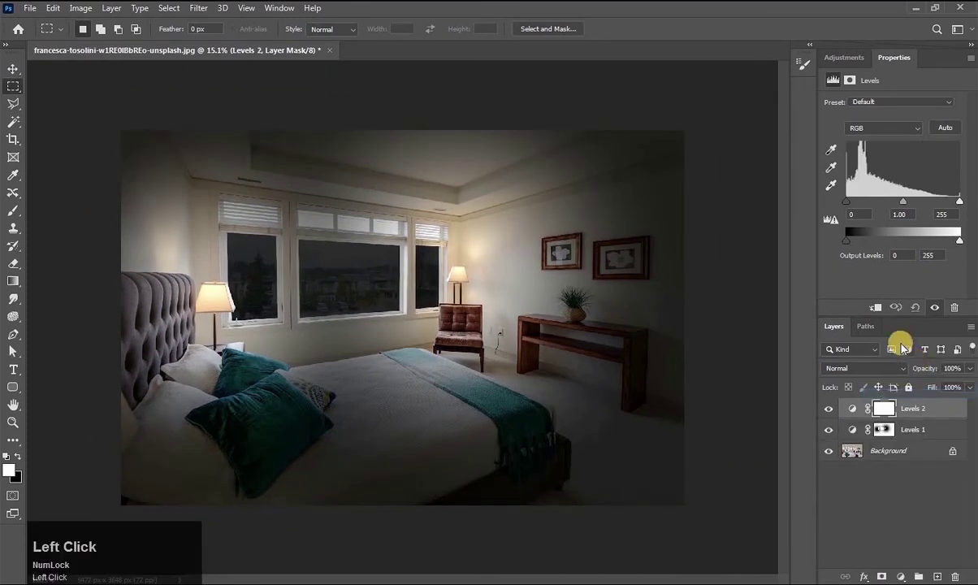
{"action": "left_click", "coordinate": [916, 128]}
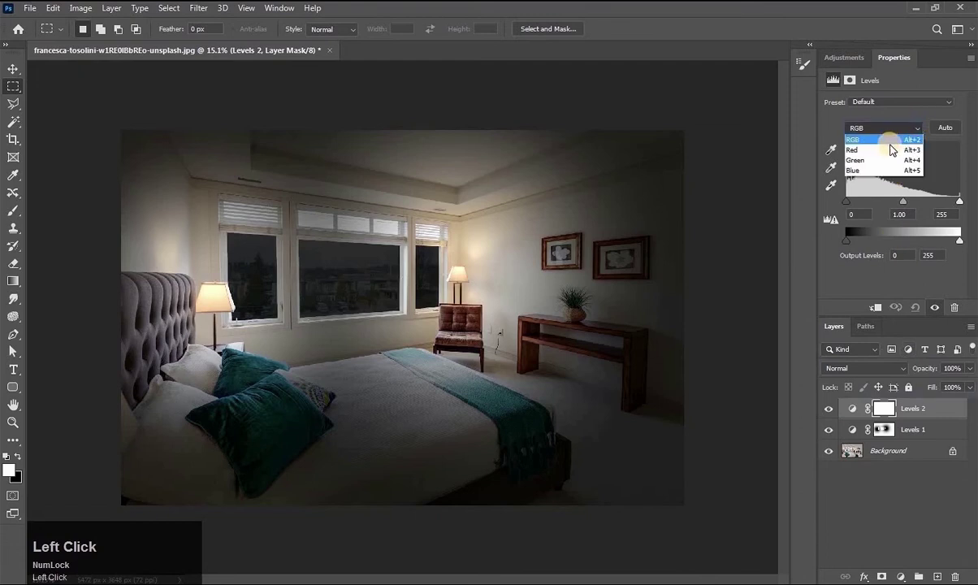
{"action": "left_click", "coordinate": [892, 151]}
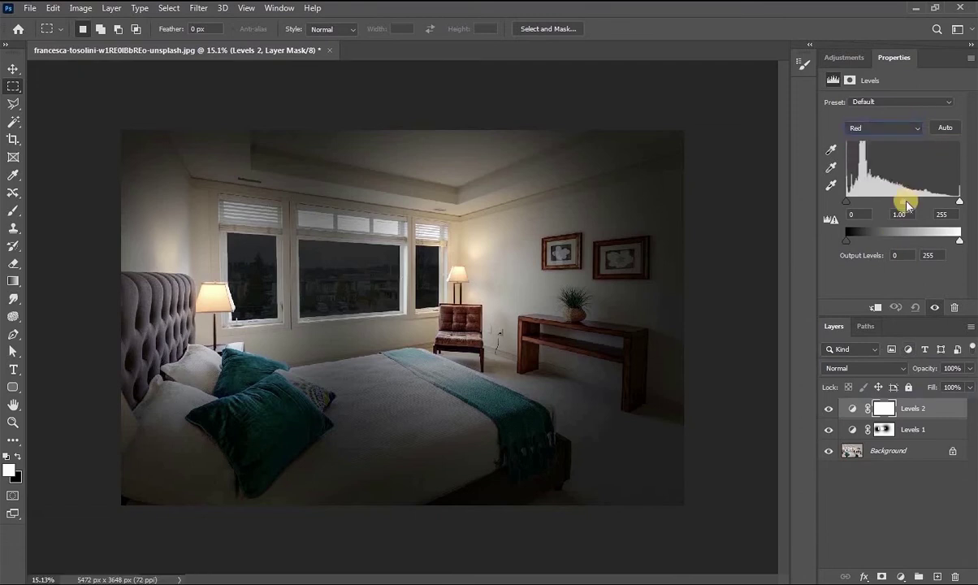
{"action": "left_click_drag", "start_coordinate": [899, 204], "coordinate": [893, 205]}
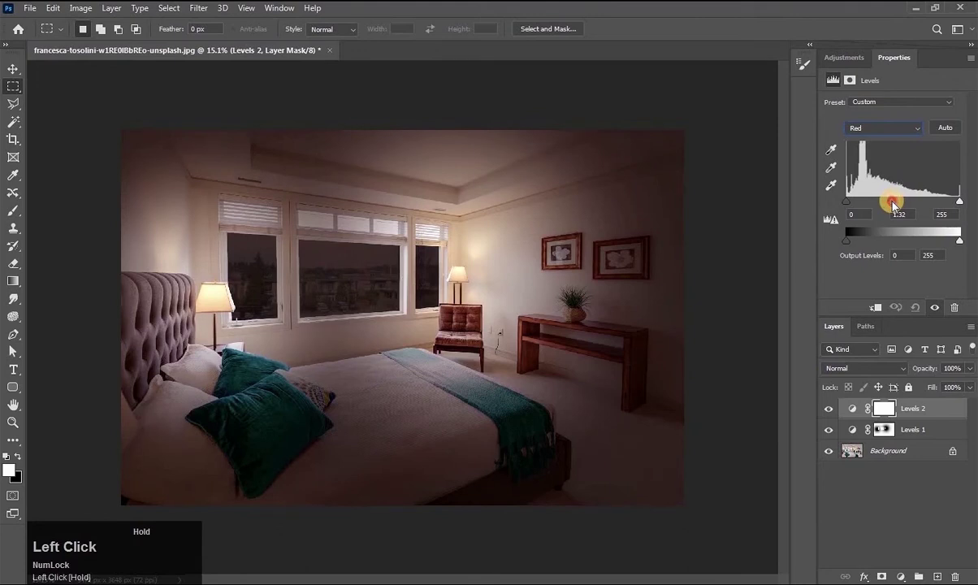
Step: Reduce the Blue channel's midtones in the Levels 2 layer to give the room a warm yellow tint
{"action": "left_click", "coordinate": [904, 127]}
{"action": "left_click", "coordinate": [870, 173]}
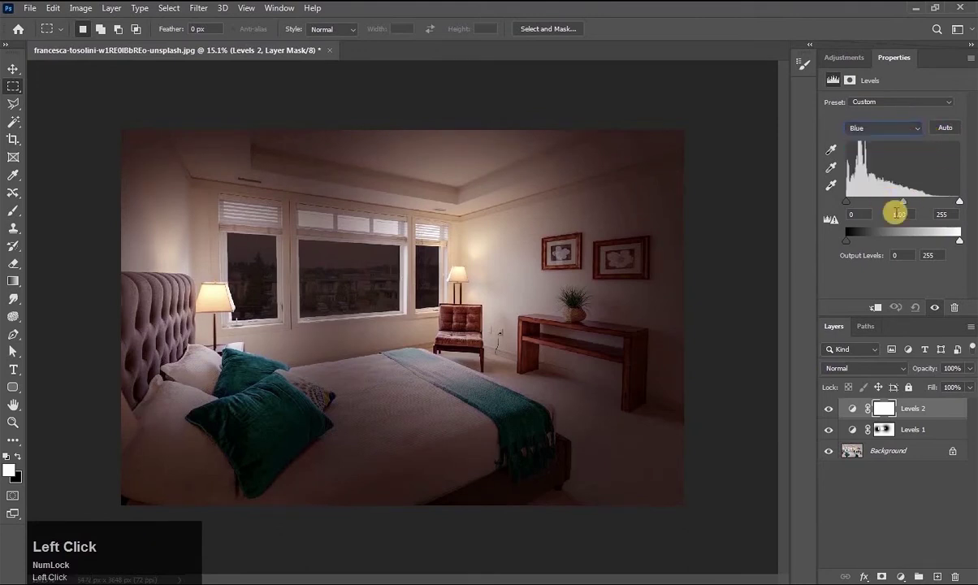
{"action": "left_click_drag", "start_coordinate": [914, 204], "coordinate": [837, 248]}
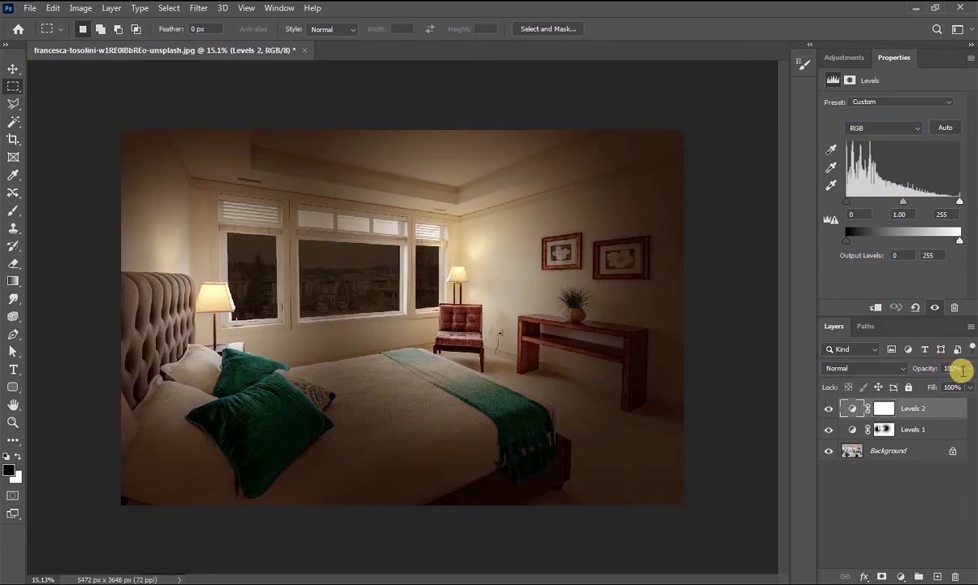
Step: Set the Levels 2 layer's opacity to 60%
{"action": "left_click", "coordinate": [939, 372]}
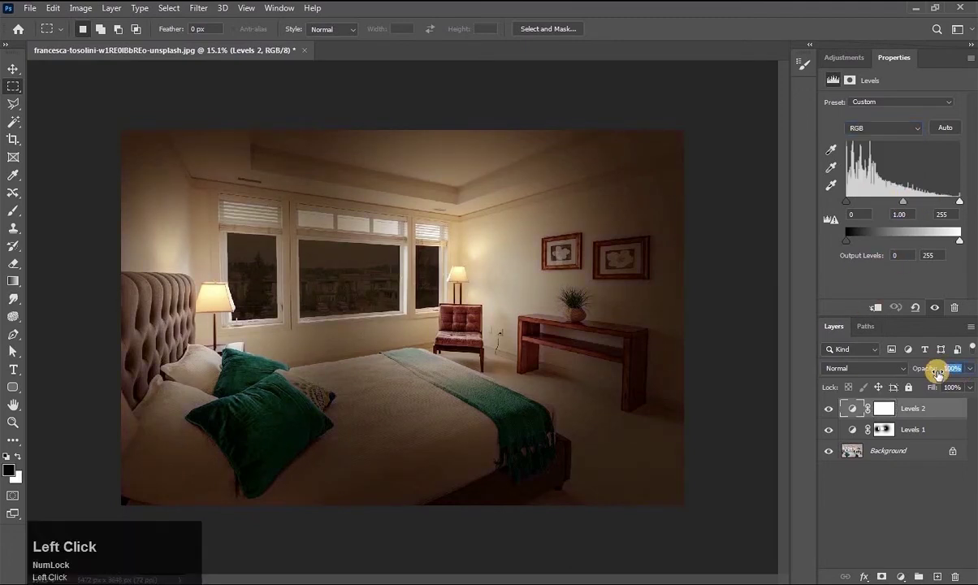
{"action": "type", "text": "60"}
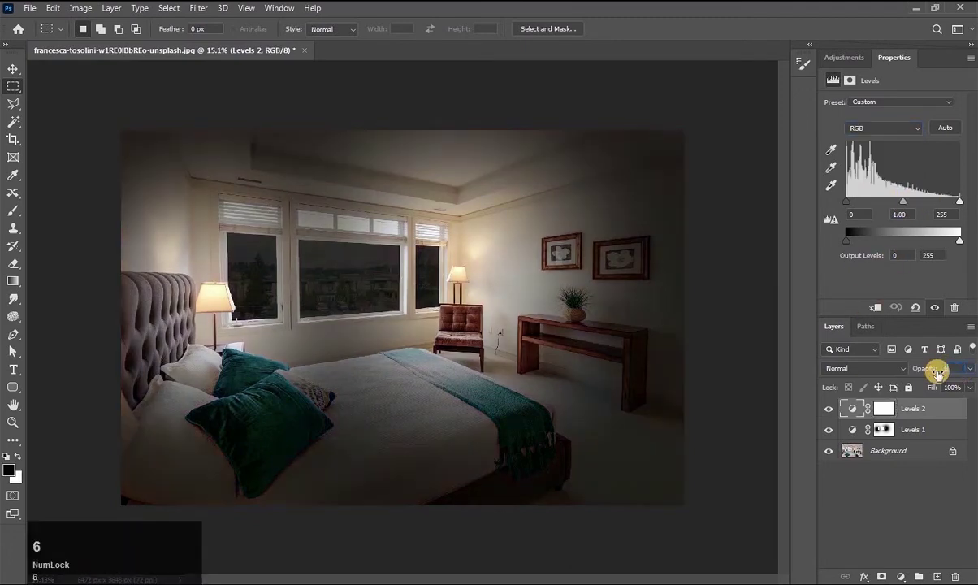
{"action": "key", "text": "Return"}
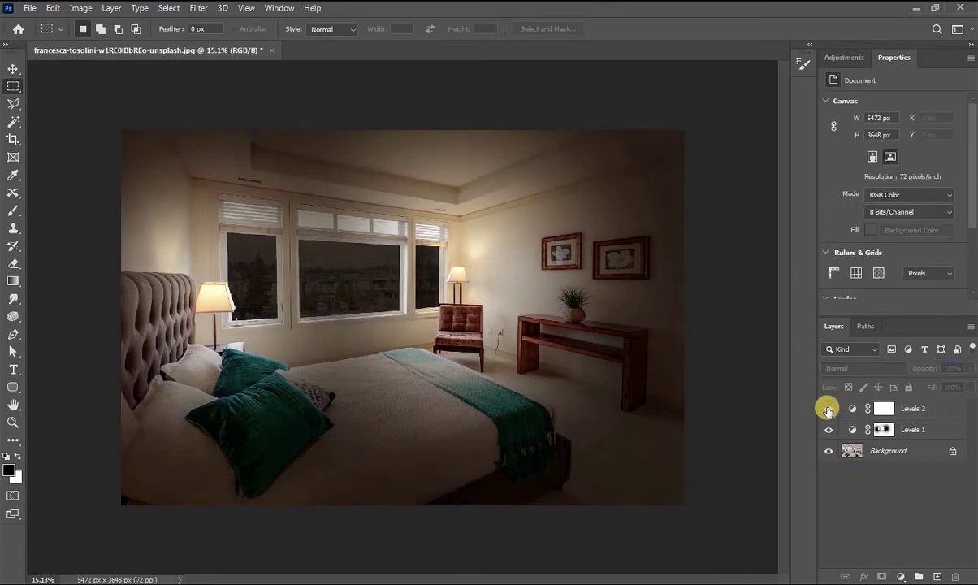
Step: Toggle the visibility of both Levels layers to compare the bedroom before and after the adjustments
{"action": "left_click", "coordinate": [829, 430]}
{"action": "left_click", "coordinate": [829, 412]}
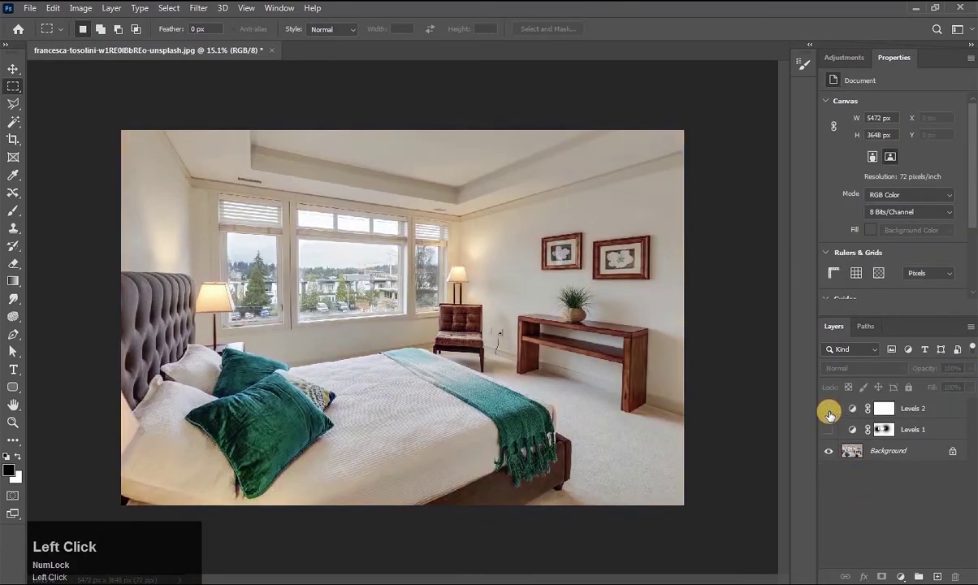
{"action": "left_click", "coordinate": [828, 432]}
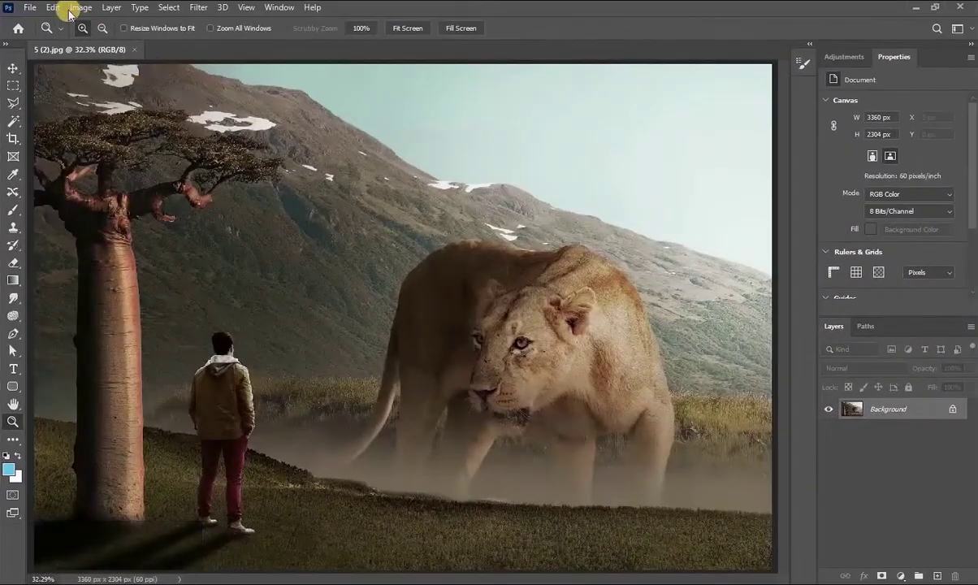
Step: Open the Curves adjustment on the Background and lift the RGB curve with points at input 155, output 209 and input 64, output 109
{"action": "left_click", "coordinate": [84, 10]}
{"action": "mouse_move", "coordinate": [109, 45]}
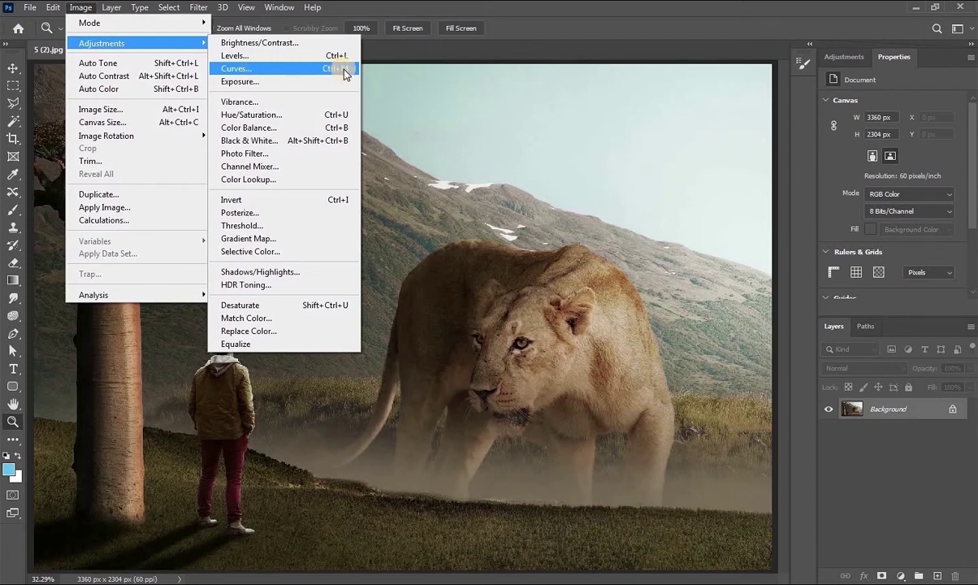
{"action": "left_click", "coordinate": [534, 290]}
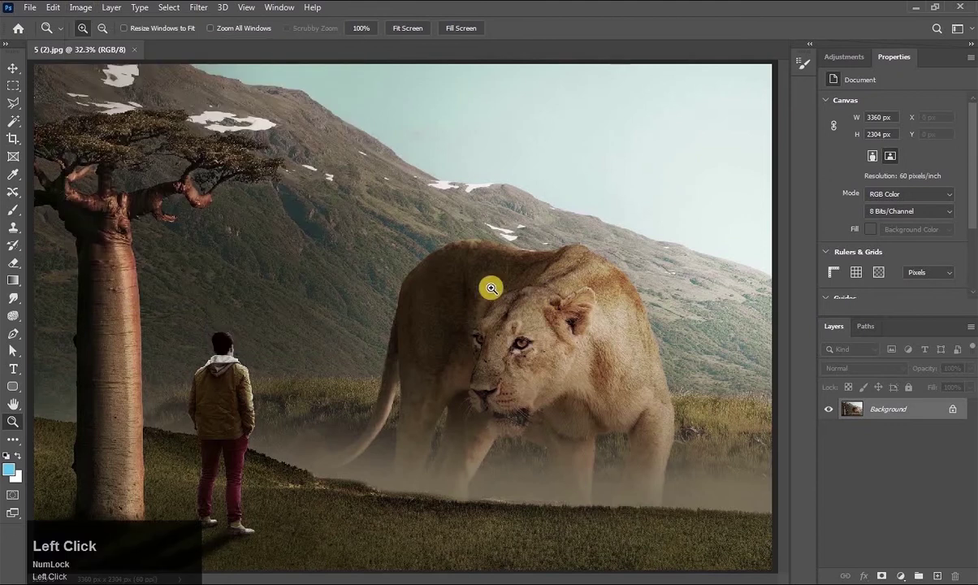
{"action": "key", "text": "ctrl+m"}
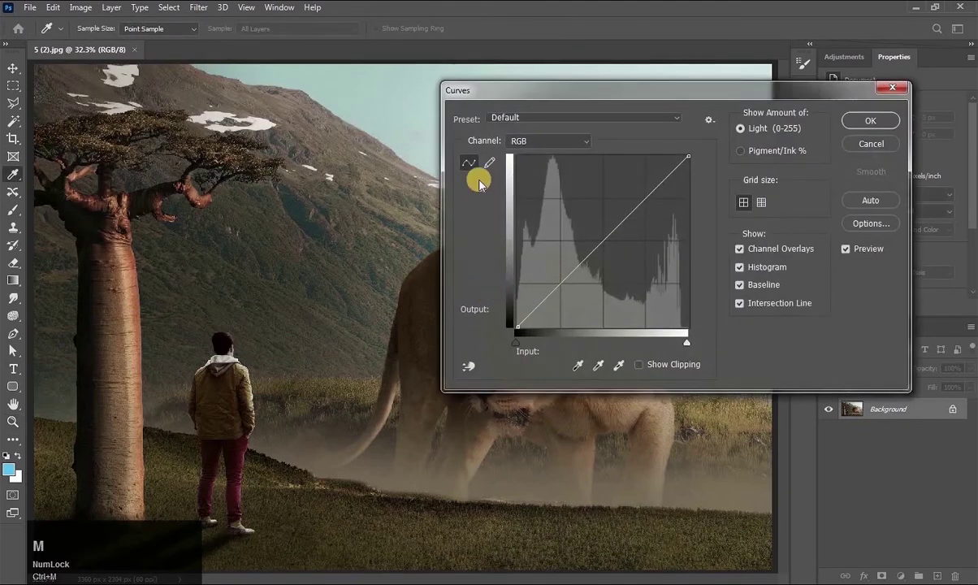
{"action": "left_click", "coordinate": [606, 242]}
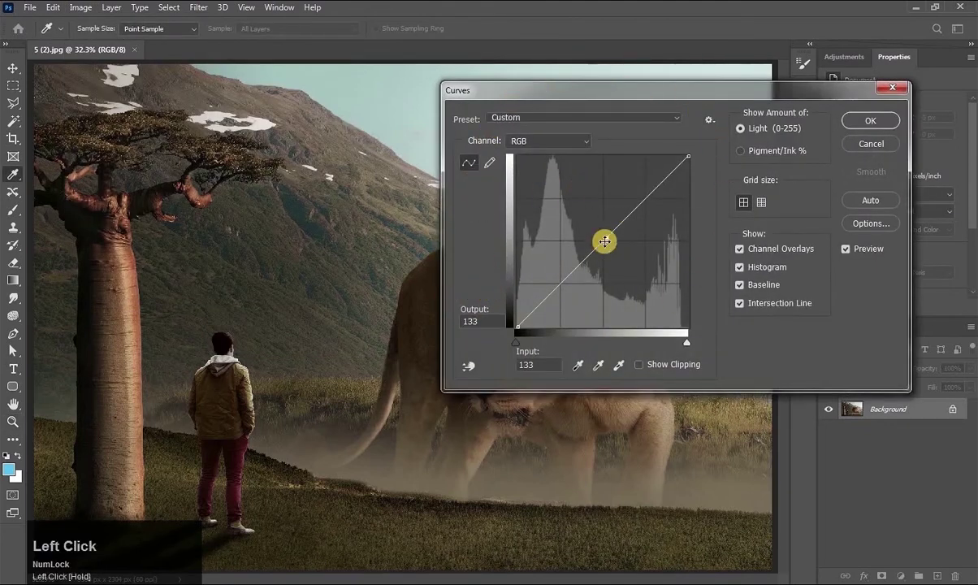
{"action": "left_click_drag", "start_coordinate": [605, 238], "coordinate": [592, 212]}
{"action": "left_click", "coordinate": [621, 187]}
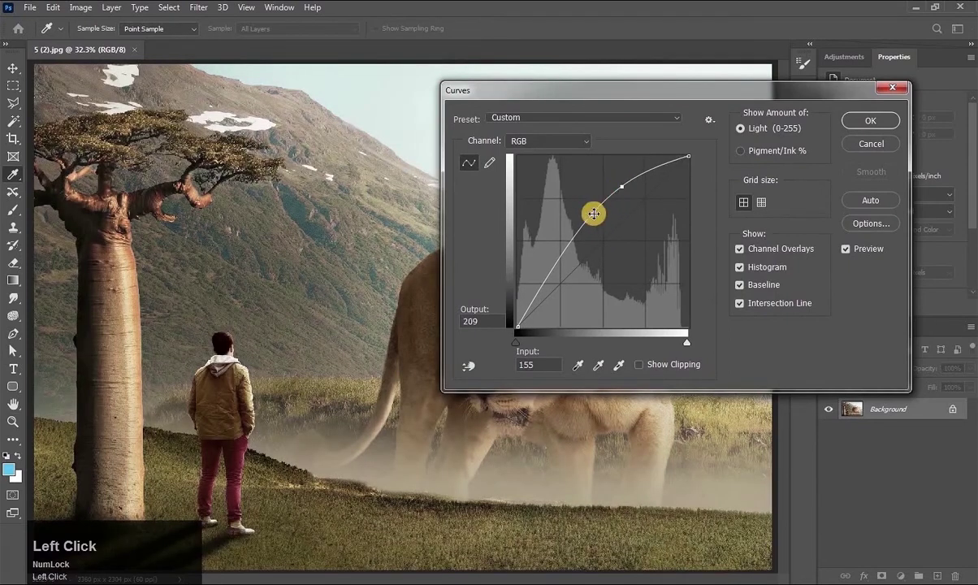
{"action": "left_click", "coordinate": [560, 255]}
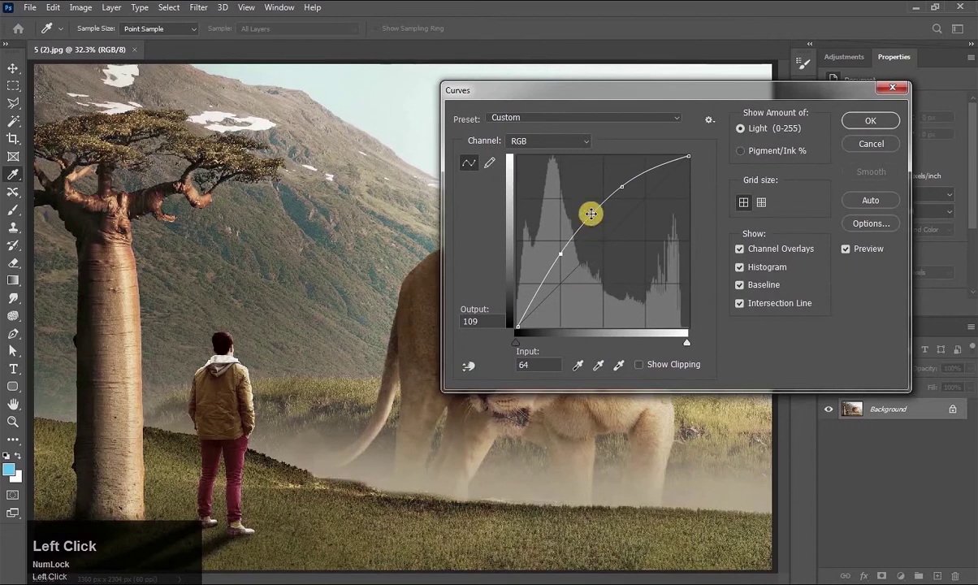
Step: Pull a midtone curve point down to input 122, output 93, and add more points along the RGB curve to bend it
{"action": "left_click_drag", "start_coordinate": [594, 216], "coordinate": [599, 265]}
{"action": "left_click", "coordinate": [535, 285]}
{"action": "left_click", "coordinate": [576, 259]}
{"action": "left_click", "coordinate": [619, 232]}
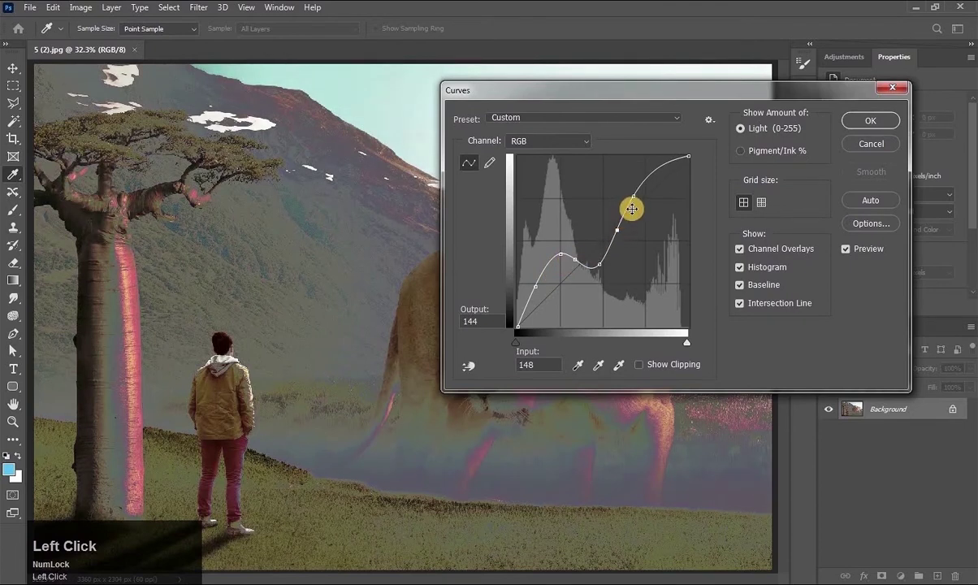
{"action": "left_click", "coordinate": [598, 263]}
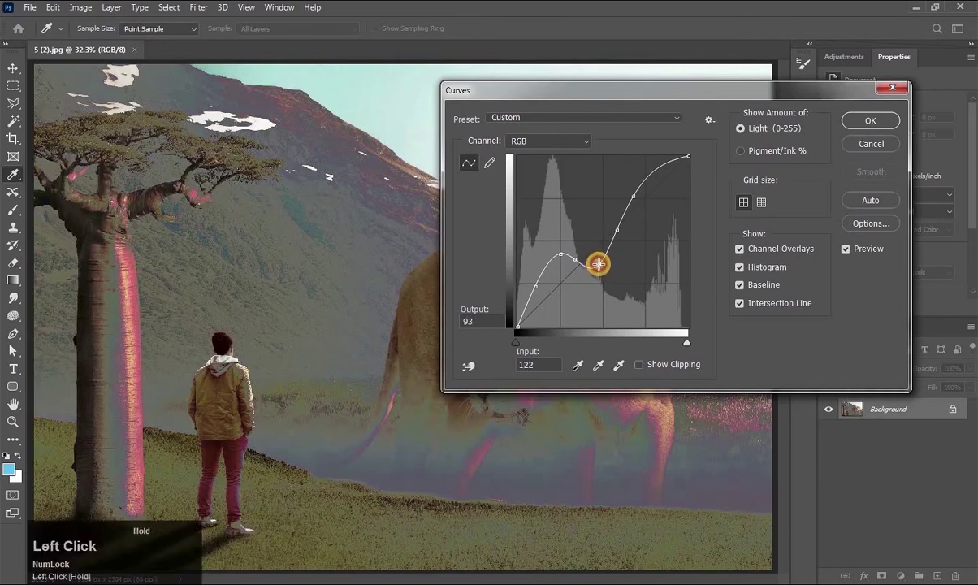
Step: Remove all the added points from the RGB curve and cancel the Curves adjustment
{"action": "left_click_drag", "start_coordinate": [599, 264], "coordinate": [601, 404]}
{"action": "left_click_drag", "start_coordinate": [561, 255], "coordinate": [568, 389]}
{"action": "left_click_drag", "start_coordinate": [578, 260], "coordinate": [584, 363]}
{"action": "left_click_drag", "start_coordinate": [609, 252], "coordinate": [632, 363]}
{"action": "left_click", "coordinate": [632, 204]}
{"action": "left_click_drag", "start_coordinate": [633, 196], "coordinate": [583, 94]}
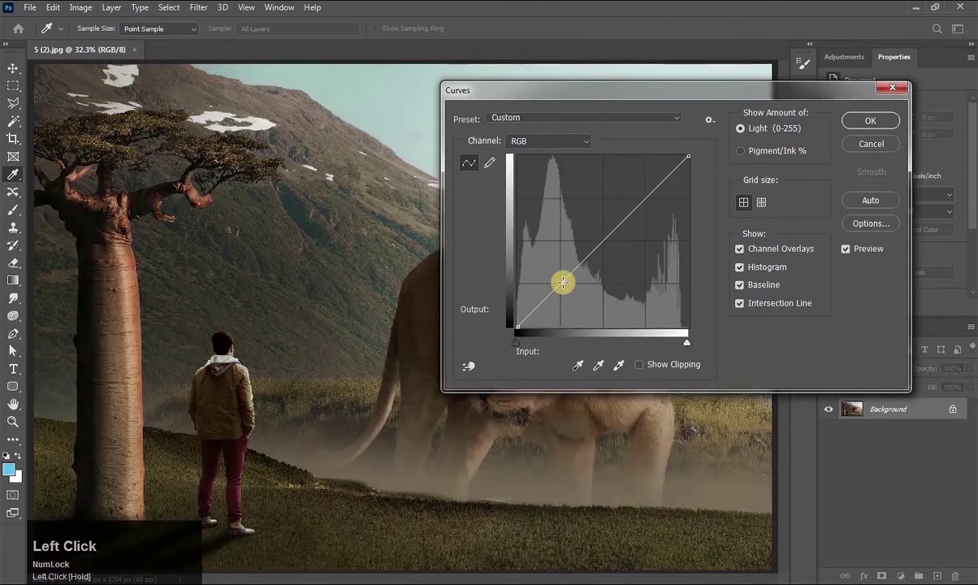
{"action": "left_click", "coordinate": [863, 144]}
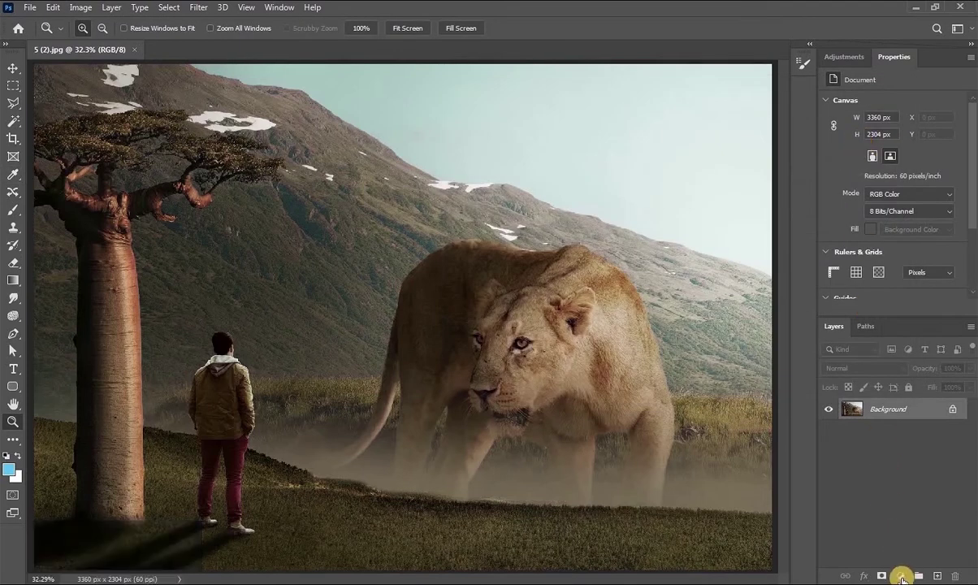
Step: Add a Curves adjustment layer above the Background, keeping its end points at the black and white corners
{"action": "left_click", "coordinate": [902, 574]}
{"action": "left_click", "coordinate": [905, 404]}
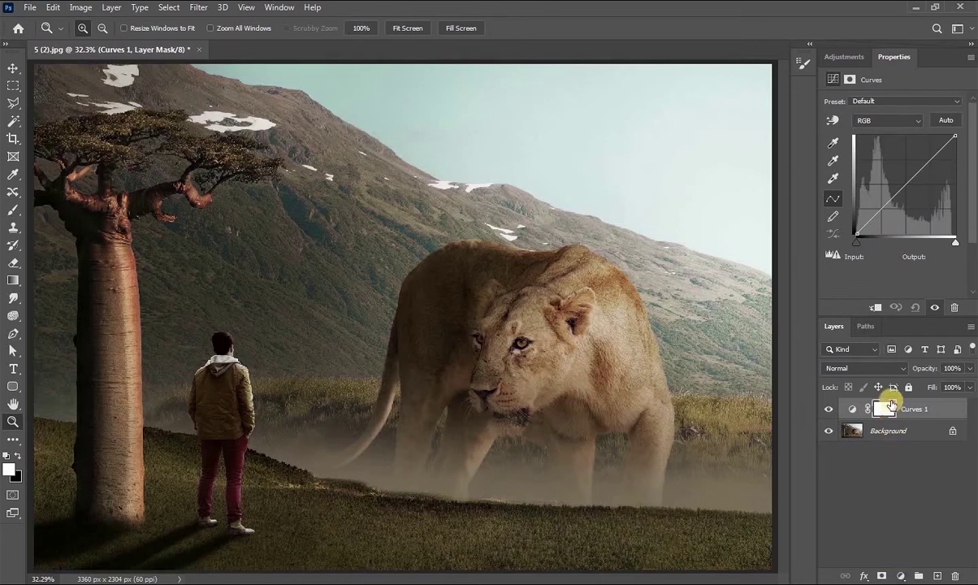
{"action": "left_click_drag", "start_coordinate": [883, 209], "coordinate": [966, 132]}
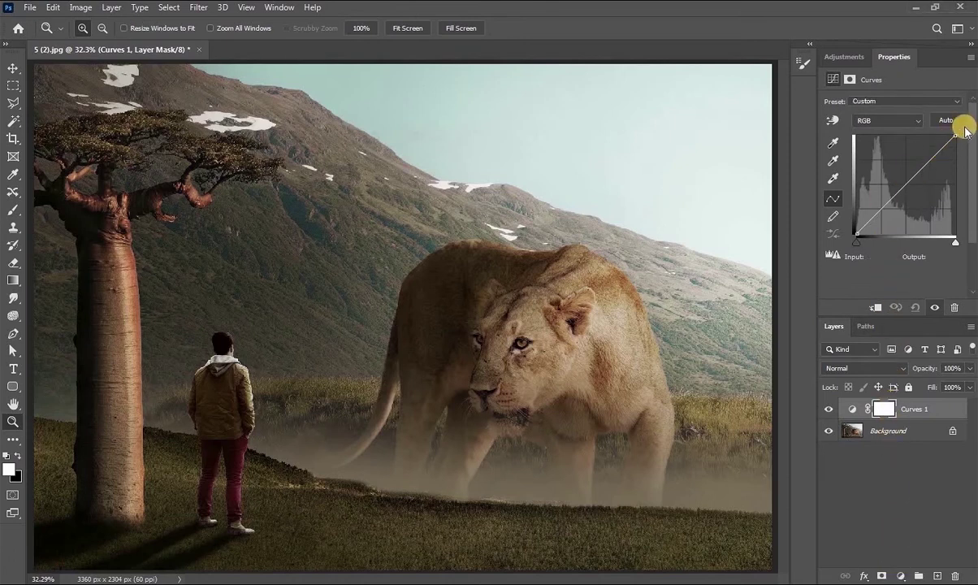
{"action": "mouse_move", "coordinate": [954, 136]}
{"action": "left_mouse_down"}
{"action": "mouse_move", "coordinate": [963, 234]}
{"action": "mouse_move", "coordinate": [967, 136]}
{"action": "mouse_move", "coordinate": [950, 125]}
{"action": "mouse_move", "coordinate": [854, 136]}
{"action": "mouse_move", "coordinate": [956, 136]}
{"action": "left_mouse_up"}
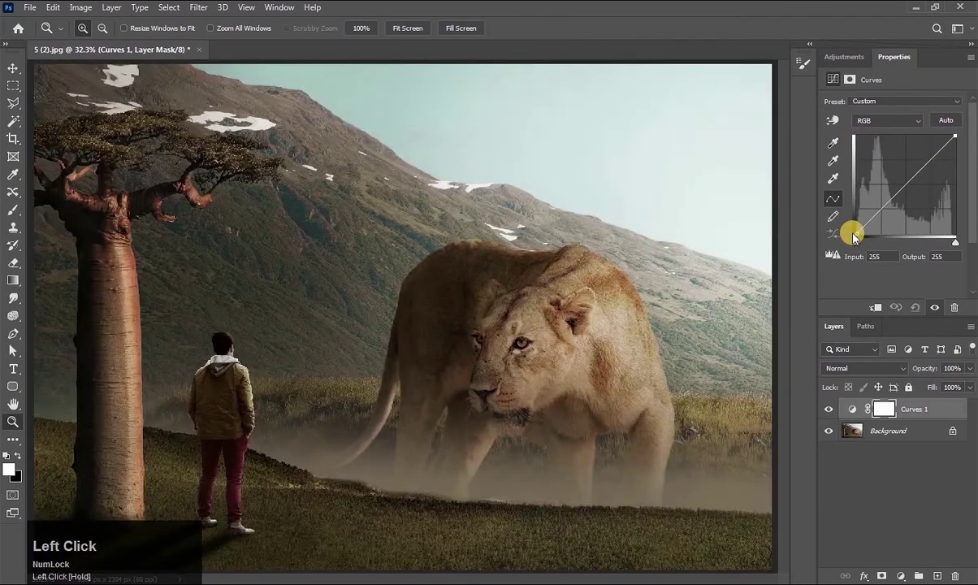
{"action": "mouse_move", "coordinate": [854, 231]}
{"action": "left_mouse_down"}
{"action": "mouse_move", "coordinate": [848, 124]}
{"action": "mouse_move", "coordinate": [854, 231]}
{"action": "mouse_move", "coordinate": [959, 235]}
{"action": "mouse_move", "coordinate": [836, 236]}
{"action": "mouse_move", "coordinate": [857, 234]}
{"action": "left_mouse_up"}
Step: Shape an S-curve on the Curves 1 layer with points at input 197, output 215 and input 59, output 48
{"action": "key", "text": "v"}
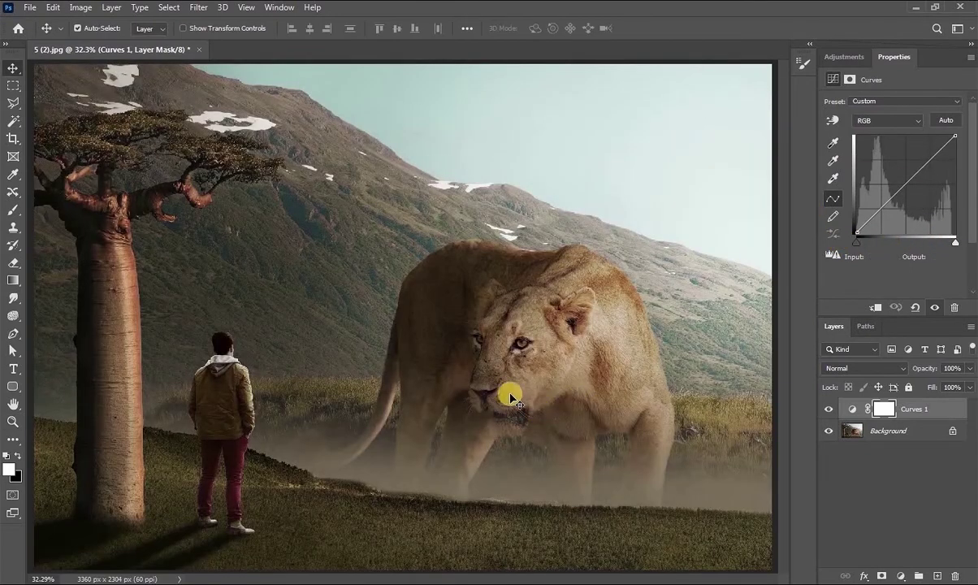
{"action": "left_click", "coordinate": [12, 420]}
{"action": "left_click", "coordinate": [559, 322]}
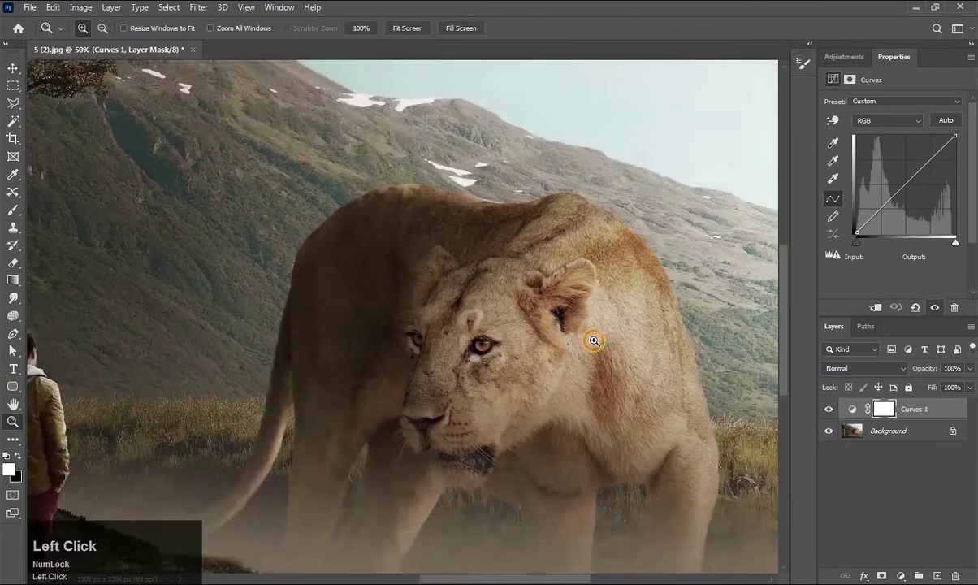
{"action": "left_click", "coordinate": [520, 335]}
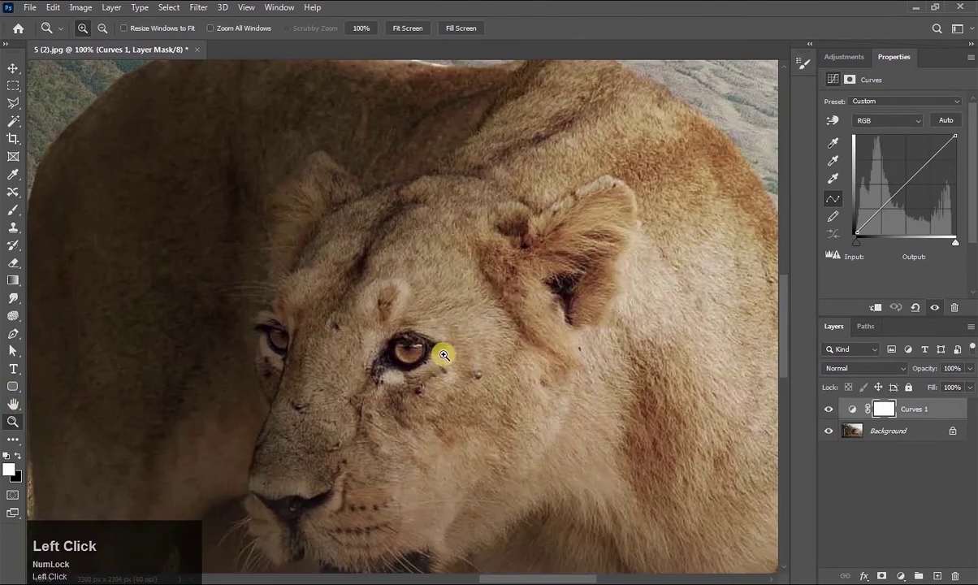
{"action": "left_click_drag", "start_coordinate": [931, 161], "coordinate": [934, 149]}
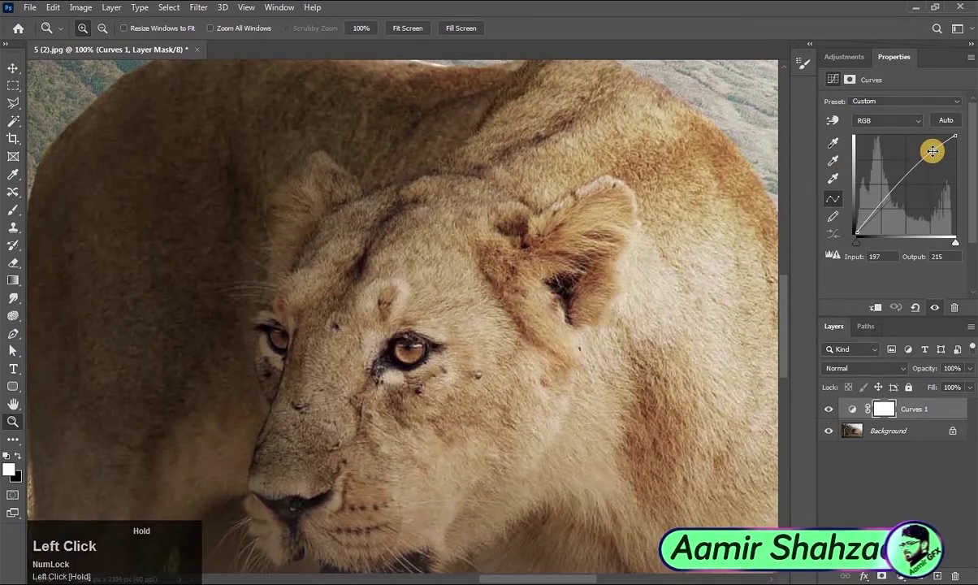
{"action": "left_click_drag", "start_coordinate": [879, 205], "coordinate": [879, 215]}
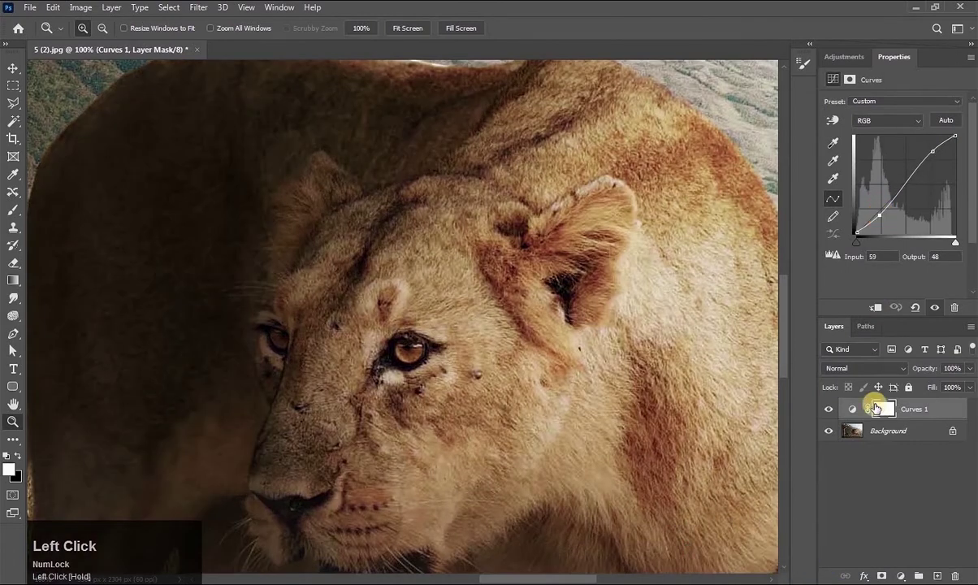
Step: Toggle the Curves 1 layer's visibility to compare the lion's face before and after the adjustment
{"action": "left_click", "coordinate": [830, 409]}
{"action": "left_click", "coordinate": [829, 409]}
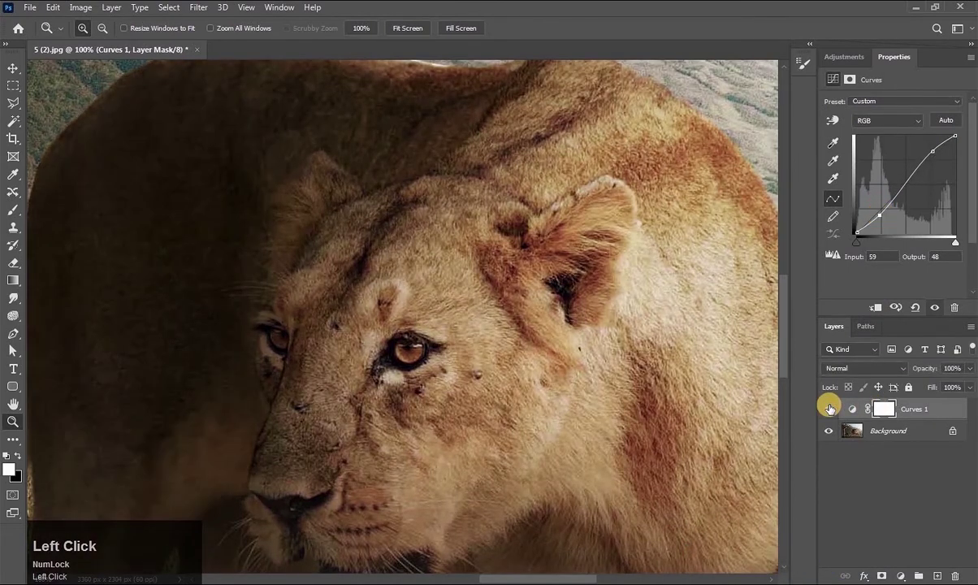
{"action": "left_click", "coordinate": [829, 409]}
{"action": "left_click", "coordinate": [830, 409]}
Step: Strengthen the S-curve with the highlight point at input 192, output 224 and shadow output 37, and compare it with the original image
{"action": "right_click", "coordinate": [552, 317]}
{"action": "left_click", "coordinate": [557, 320]}
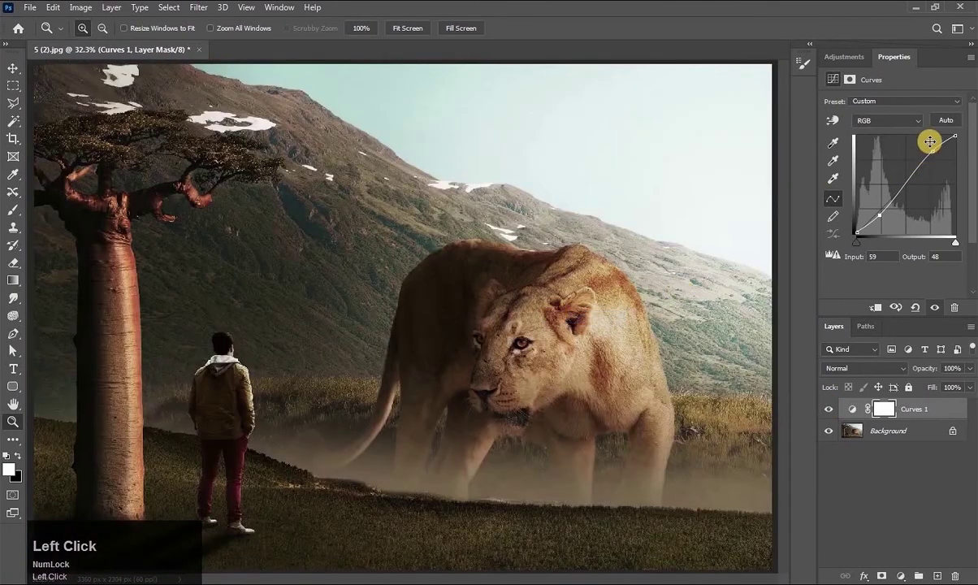
{"action": "left_click_drag", "start_coordinate": [932, 152], "coordinate": [931, 147]}
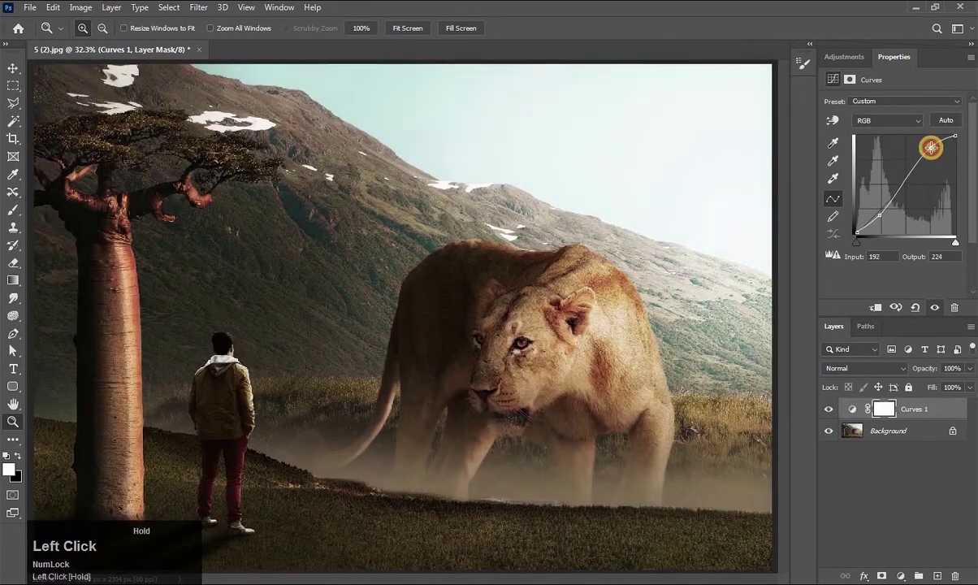
{"action": "left_click_drag", "start_coordinate": [879, 216], "coordinate": [879, 220]}
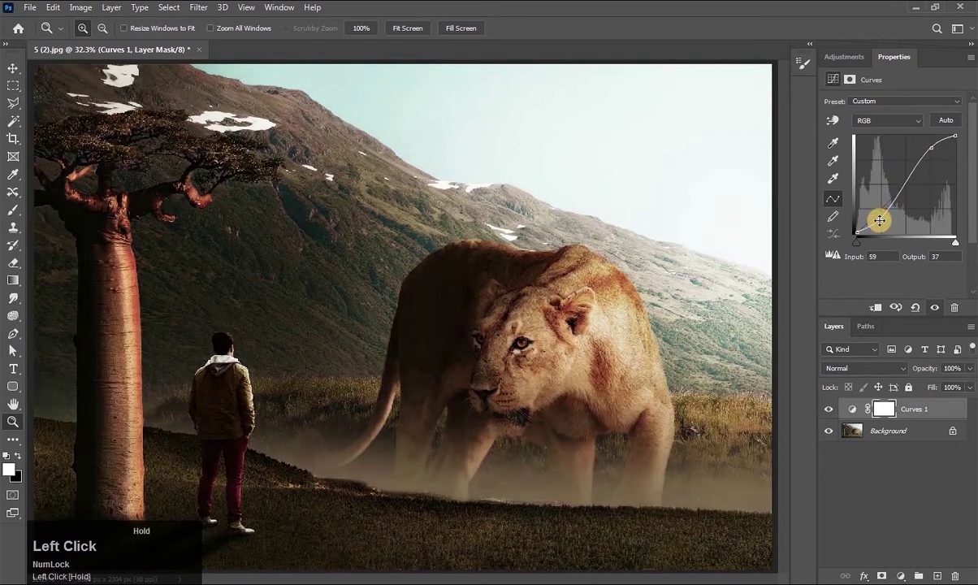
{"action": "left_click", "coordinate": [830, 409]}
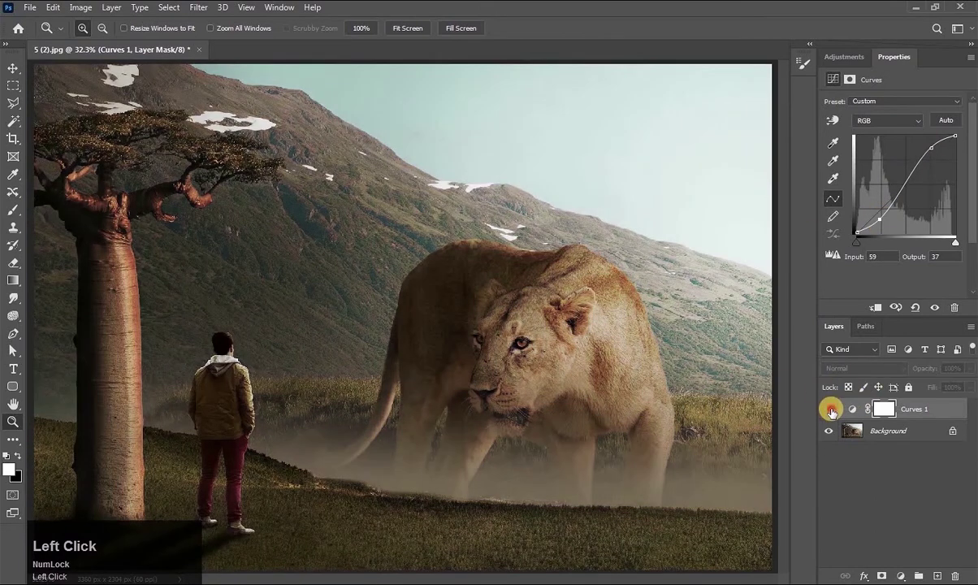
{"action": "left_click", "coordinate": [830, 409]}
Step: Try a harsher S-curve with points at input 175, output 224 and input 71, output 30, and remove both points
{"action": "left_click_drag", "start_coordinate": [931, 147], "coordinate": [901, 178]}
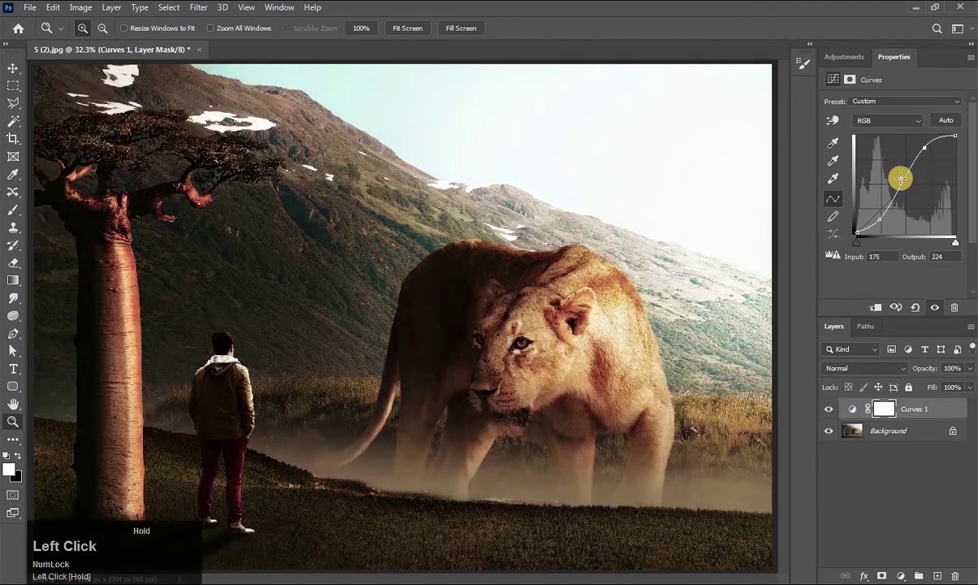
{"action": "left_click_drag", "start_coordinate": [880, 220], "coordinate": [885, 223]}
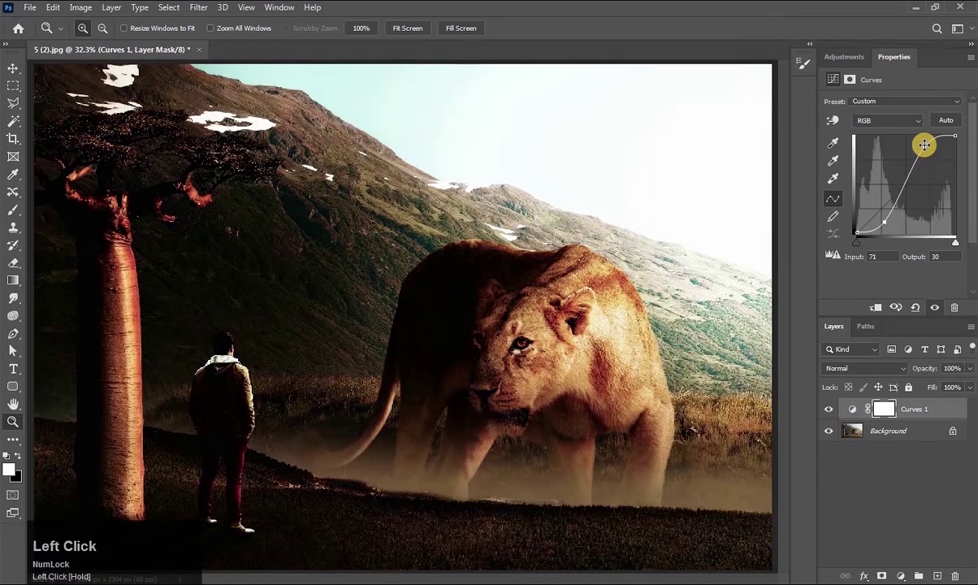
{"action": "left_click_drag", "start_coordinate": [925, 144], "coordinate": [919, 308]}
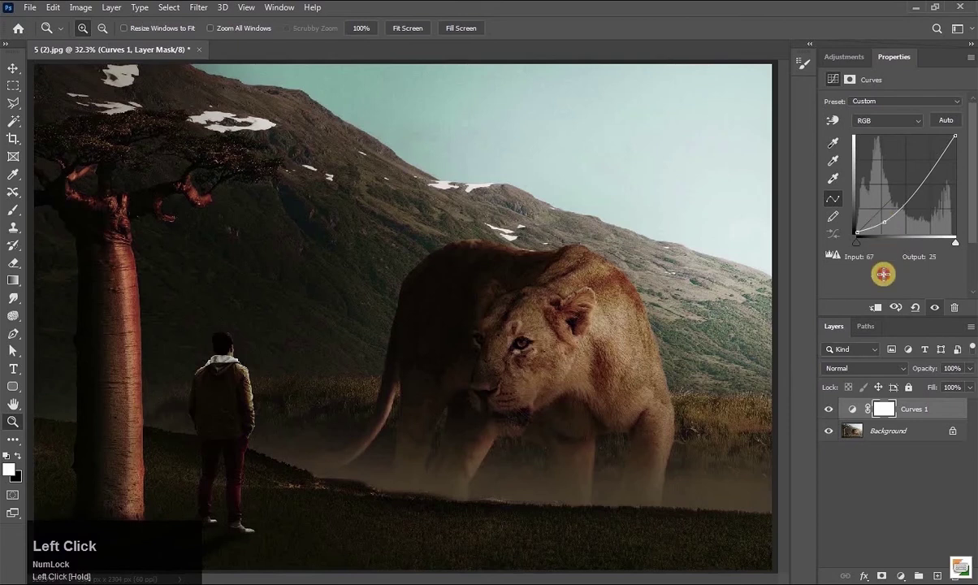
{"action": "left_click_drag", "start_coordinate": [883, 253], "coordinate": [882, 280]}
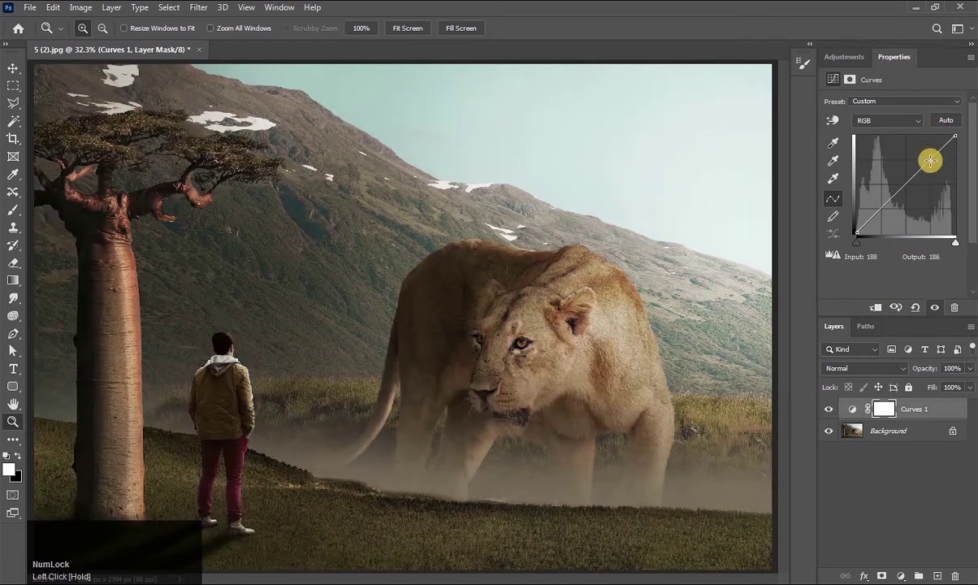
Step: Try another S-curve with raised highlights and a shadow point at input 71, output 50, and reset the Curves adjustment
{"action": "left_click_drag", "start_coordinate": [931, 162], "coordinate": [928, 150]}
{"action": "mouse_move", "coordinate": [882, 197]}
{"action": "left_mouse_down"}
{"action": "mouse_move", "coordinate": [886, 220]}
{"action": "mouse_move", "coordinate": [884, 212]}
{"action": "left_mouse_up"}
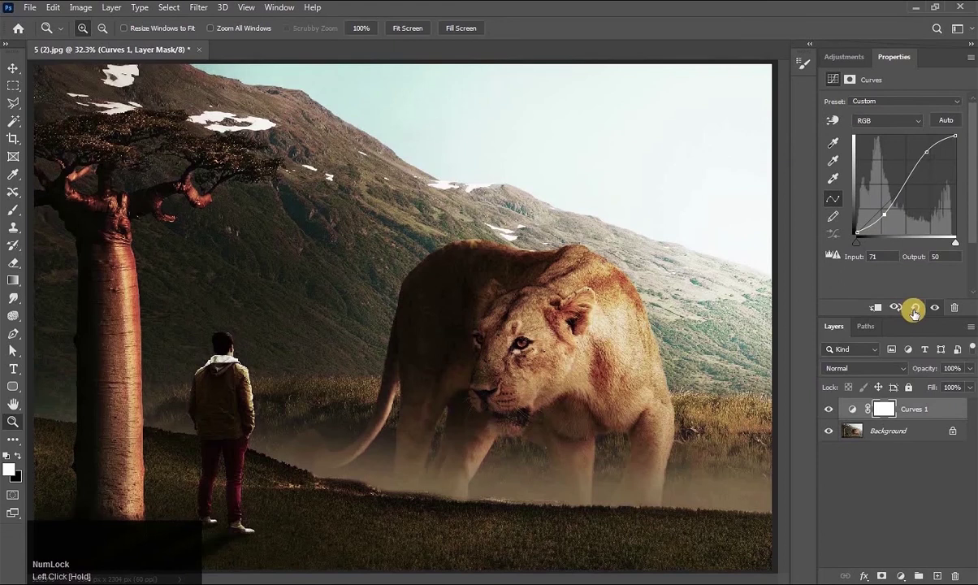
{"action": "left_click", "coordinate": [915, 310]}
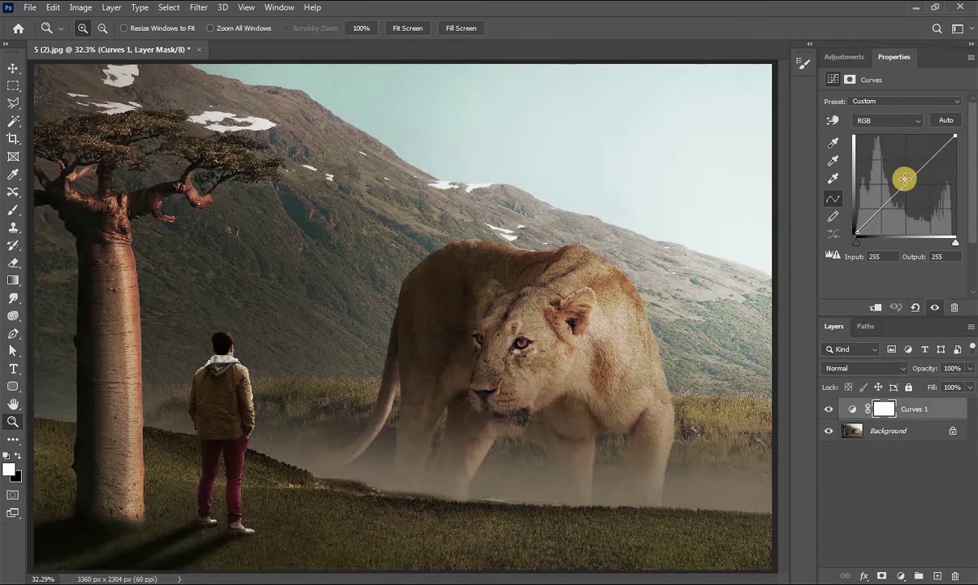
Step: Add a highlight curve point, use the on-image Curves adjustment to darken the lion's shadow tone from 38 to 17, and sample the sky
{"action": "left_click", "coordinate": [925, 163]}
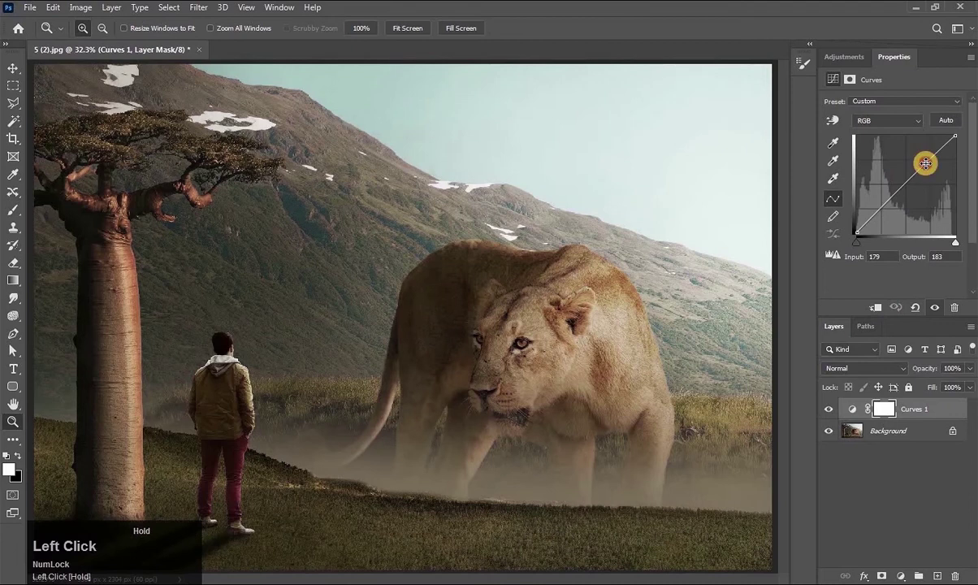
{"action": "left_click", "coordinate": [835, 122]}
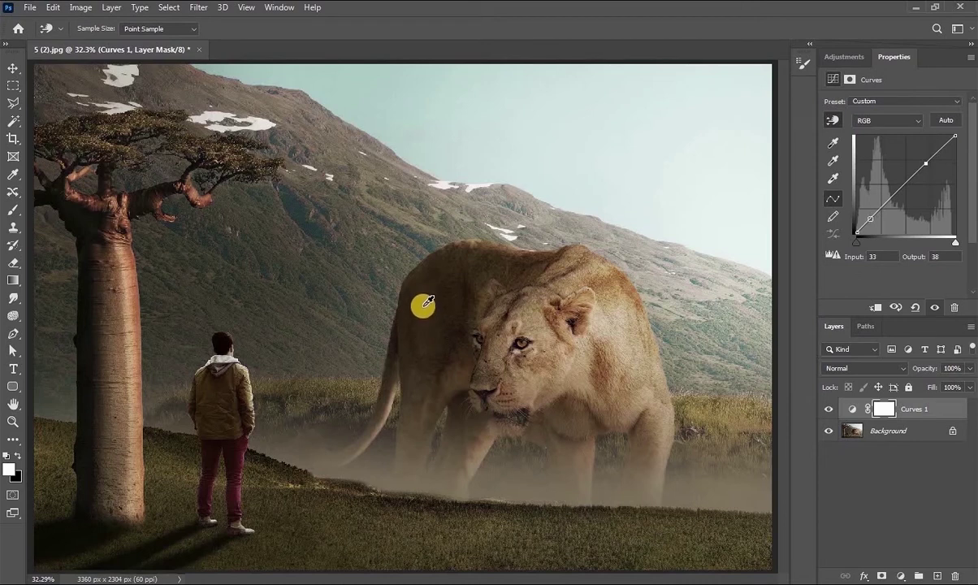
{"action": "left_click_drag", "start_coordinate": [426, 319], "coordinate": [425, 303]}
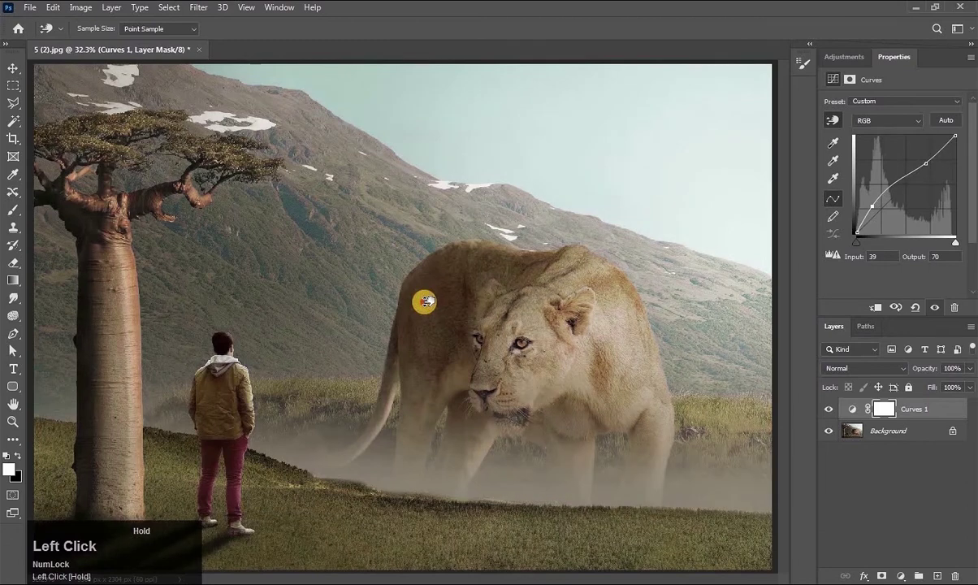
{"action": "left_click_drag", "start_coordinate": [426, 302], "coordinate": [430, 337]}
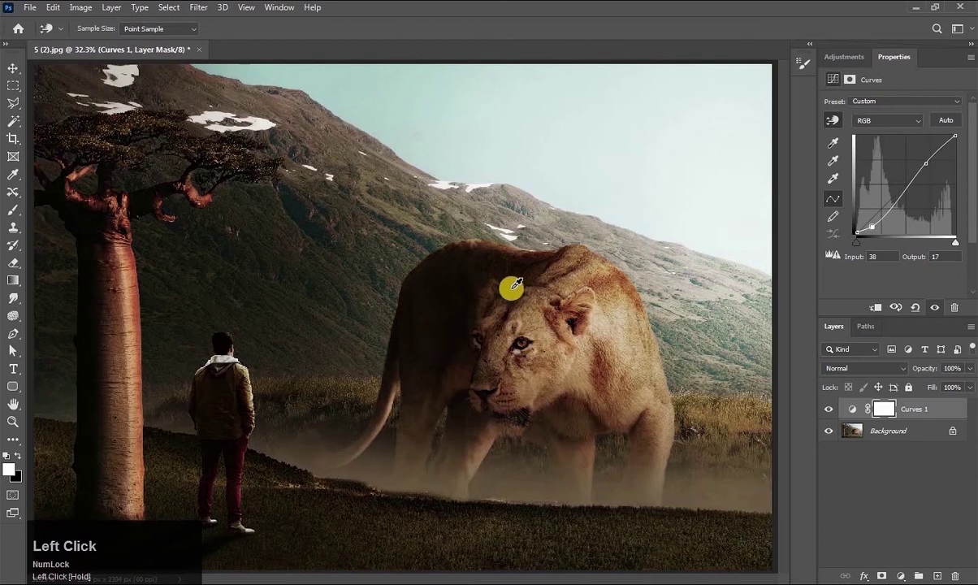
{"action": "left_click", "coordinate": [717, 171]}
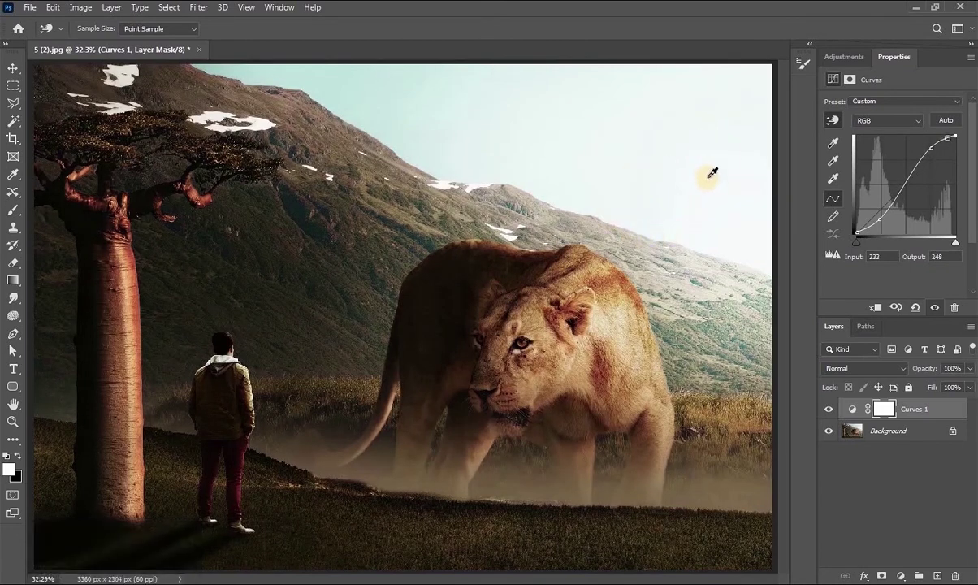
{"action": "left_click_drag", "start_coordinate": [944, 140], "coordinate": [954, 147]}
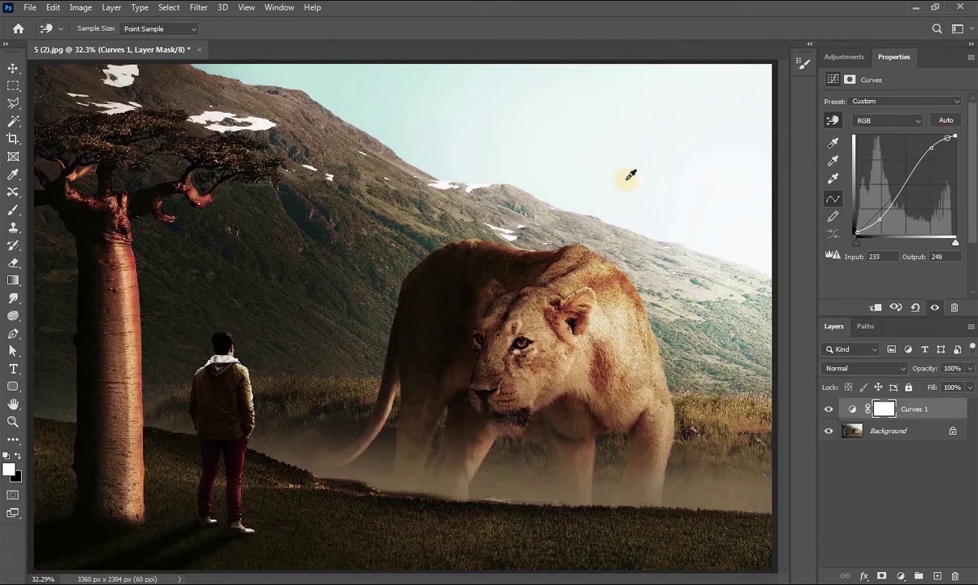
Step: Try darkening the sky tone to output 198 with the on-image Curves adjustment, and remove the added curve points
{"action": "left_click", "coordinate": [957, 140]}
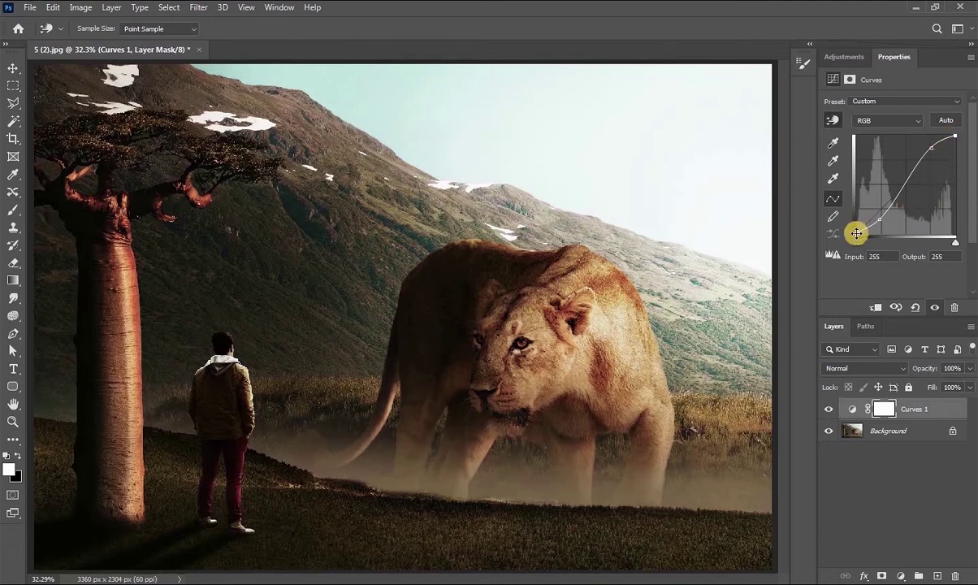
{"action": "left_click_drag", "start_coordinate": [740, 121], "coordinate": [739, 157]}
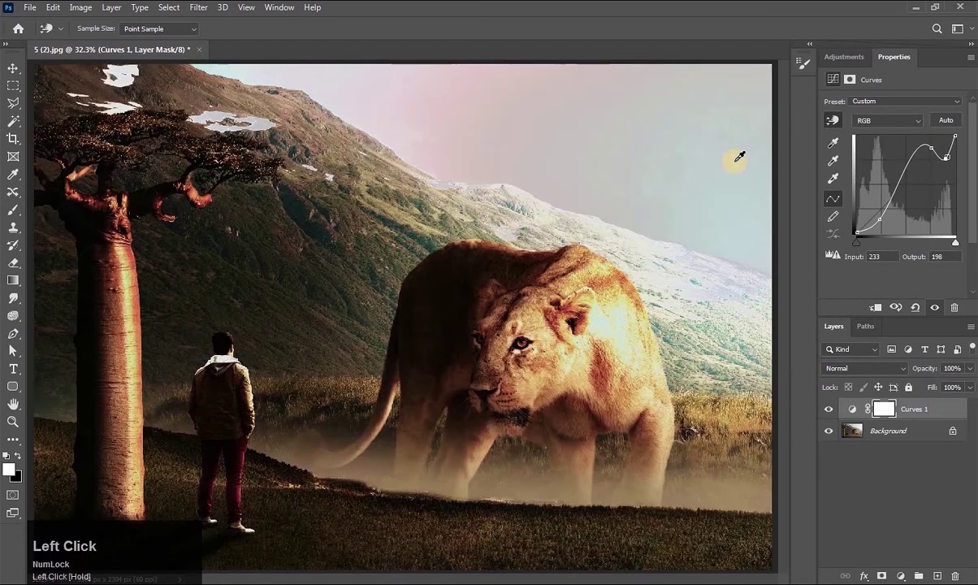
{"action": "left_click_drag", "start_coordinate": [946, 159], "coordinate": [940, 254]}
{"action": "left_click_drag", "start_coordinate": [932, 147], "coordinate": [939, 261]}
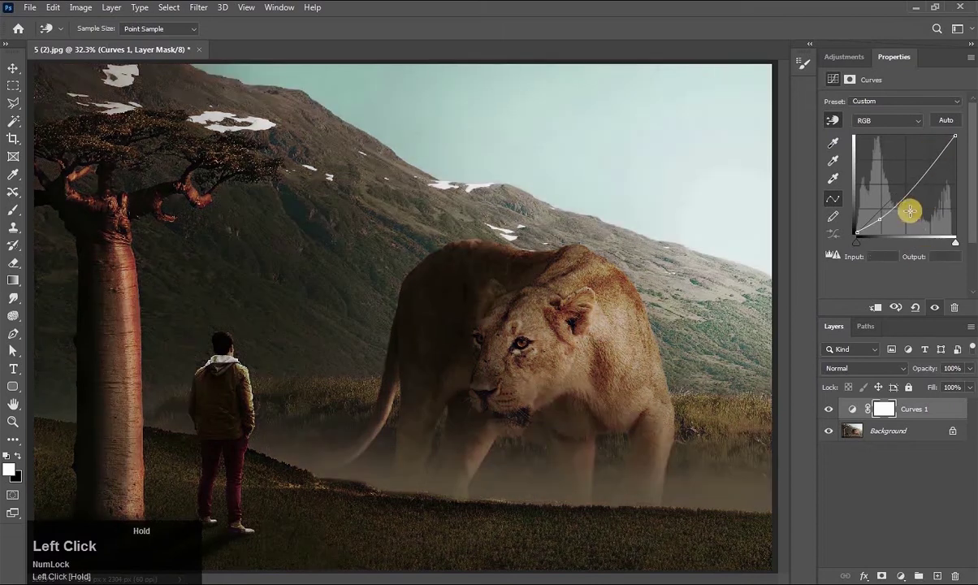
{"action": "left_click_drag", "start_coordinate": [880, 219], "coordinate": [881, 302]}
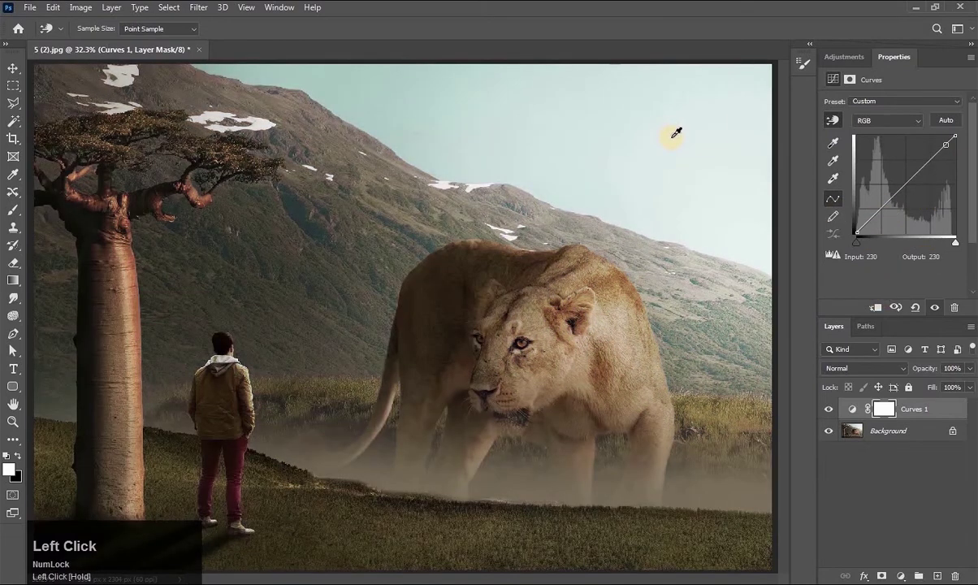
Step: Brighten the sky's highlight tone with the on-image Curves adjustment and leave the adjustment tool
{"action": "mouse_move", "coordinate": [722, 141]}
{"action": "left_mouse_down"}
{"action": "mouse_move", "coordinate": [719, 160]}
{"action": "mouse_move", "coordinate": [721, 129]}
{"action": "left_mouse_up"}
{"action": "key", "text": "z"}
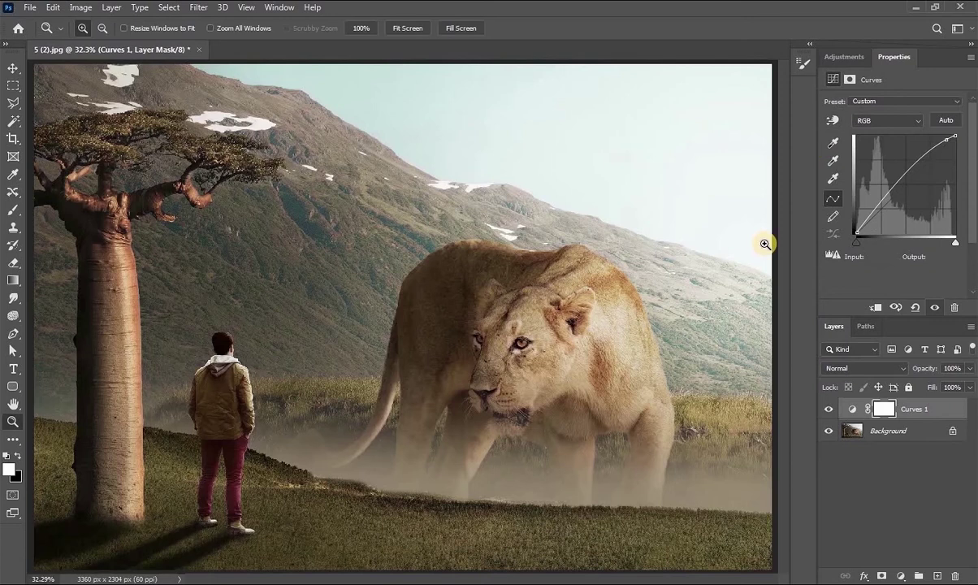
Step: Try the Color Negative, Cross Process, Darker, Increase Contrast and Lighter Curves presets on the image
{"action": "left_click", "coordinate": [954, 101]}
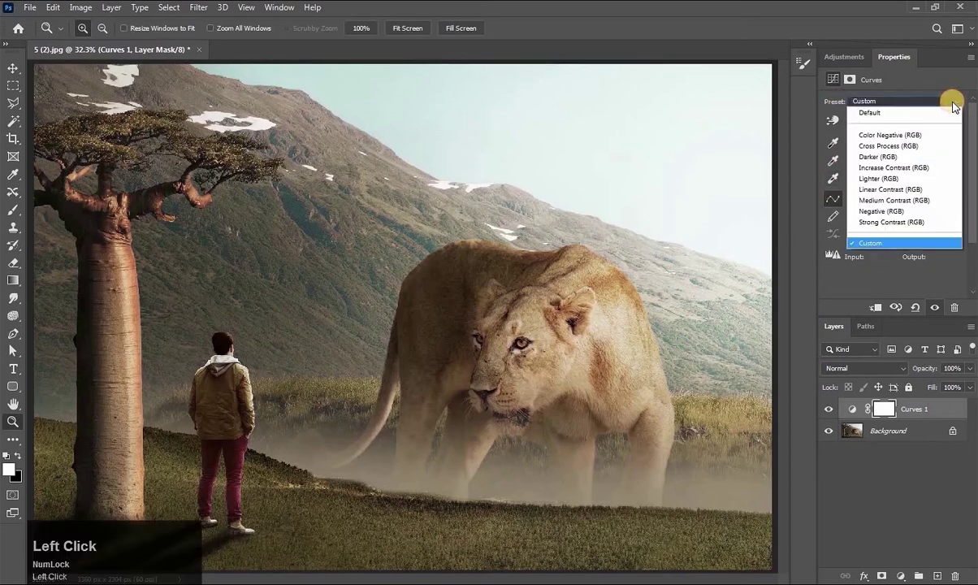
{"action": "left_click", "coordinate": [884, 135]}
{"action": "left_click", "coordinate": [906, 101]}
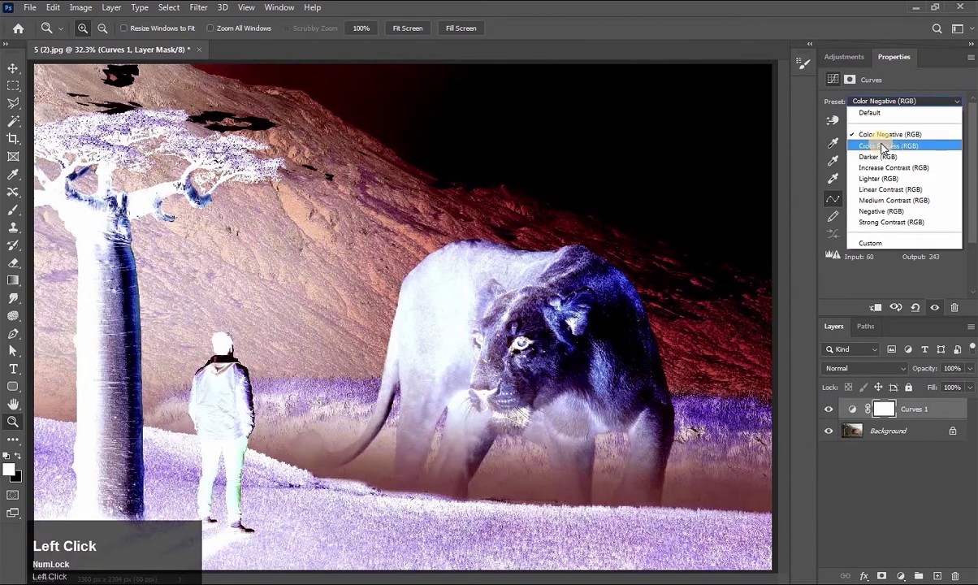
{"action": "left_click", "coordinate": [883, 147]}
{"action": "left_click", "coordinate": [908, 101]}
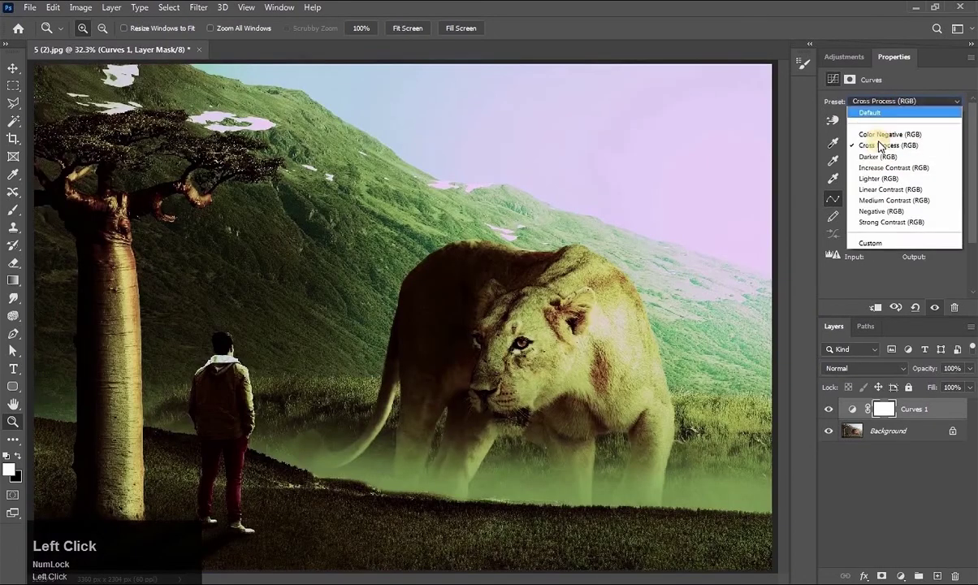
{"action": "left_click", "coordinate": [883, 157]}
{"action": "left_click", "coordinate": [908, 102]}
{"action": "left_click", "coordinate": [890, 166]}
{"action": "left_click", "coordinate": [904, 102]}
{"action": "left_click", "coordinate": [878, 178]}
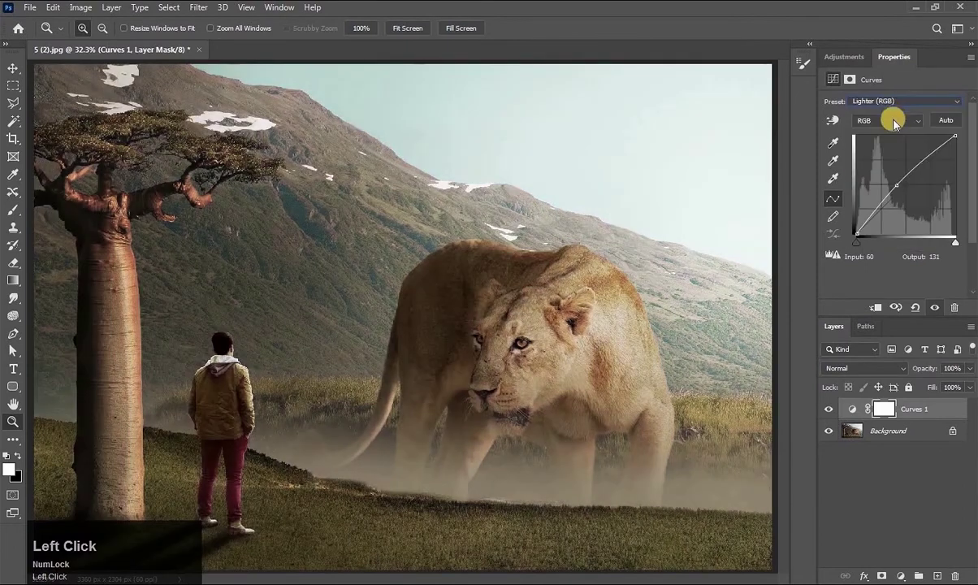
Step: Try the Linear Contrast, Medium Contrast, Negative and Strong Contrast Curves presets, and restore the Default preset
{"action": "left_click", "coordinate": [894, 101]}
{"action": "left_click", "coordinate": [890, 188]}
{"action": "left_click", "coordinate": [884, 101]}
{"action": "left_click", "coordinate": [886, 201]}
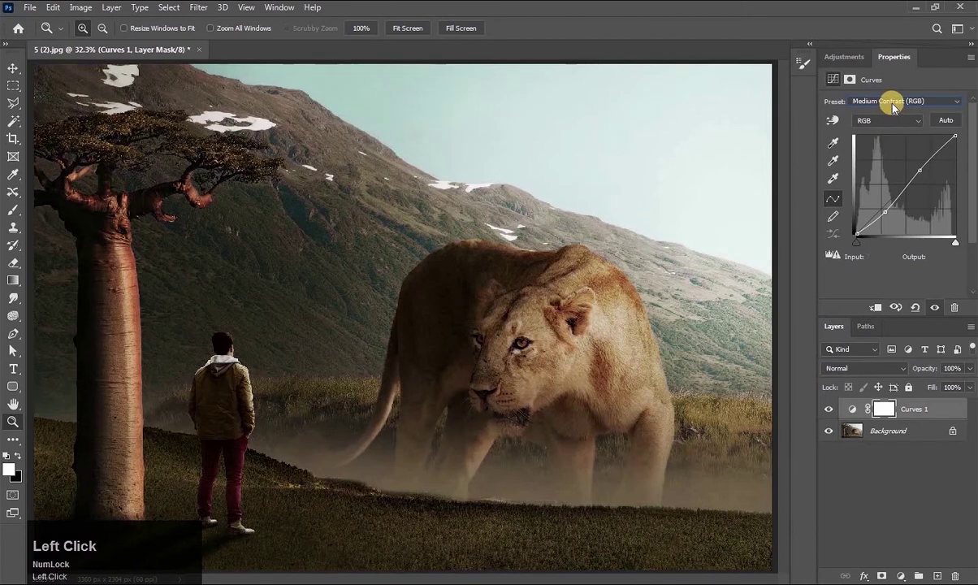
{"action": "left_click", "coordinate": [890, 101]}
{"action": "left_click", "coordinate": [877, 212]}
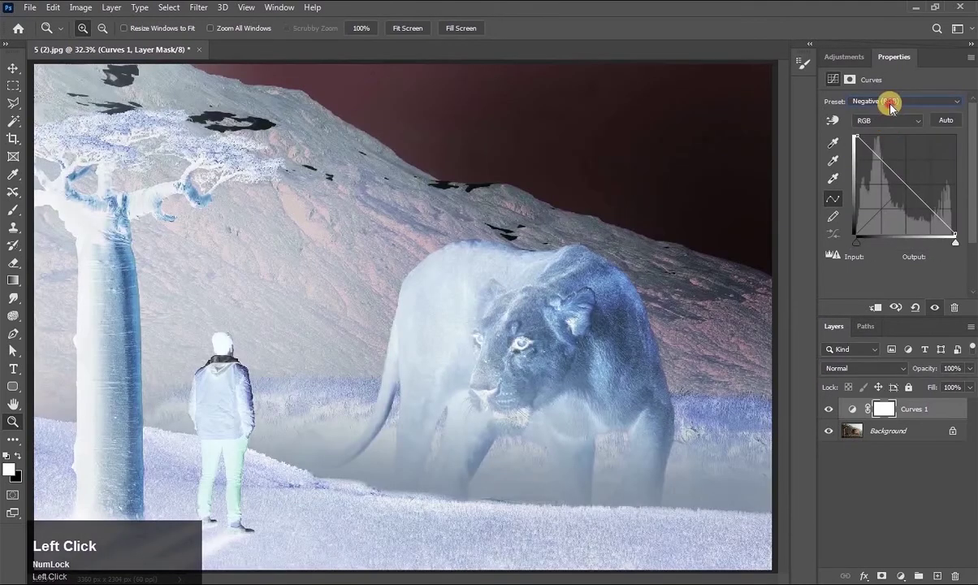
{"action": "left_click", "coordinate": [889, 101]}
{"action": "left_click", "coordinate": [879, 222]}
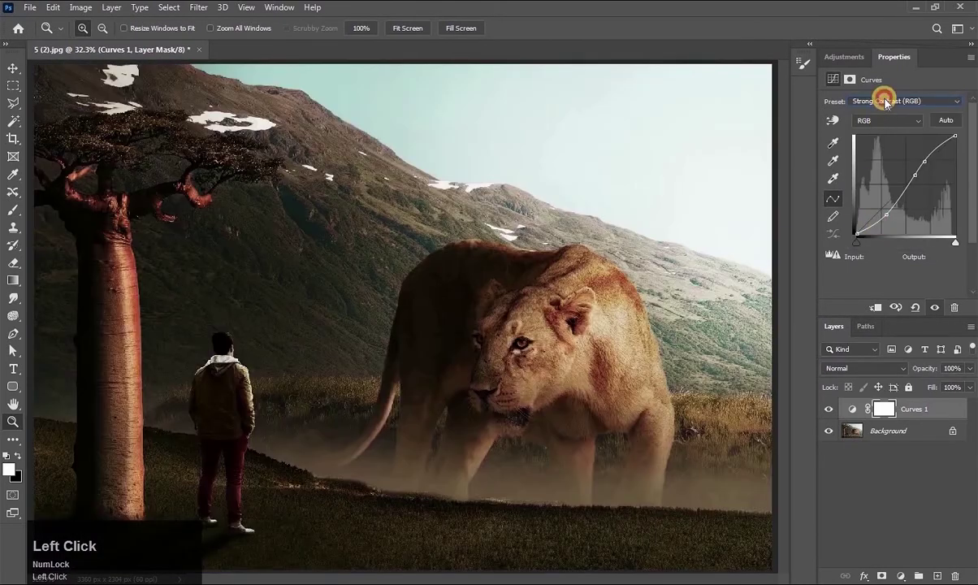
{"action": "left_click", "coordinate": [885, 102]}
{"action": "left_click", "coordinate": [872, 113]}
Step: Try a midtone point on the Red channel curve, pulling it down to input 137, output 98 and raising it again
{"action": "left_click", "coordinate": [906, 120]}
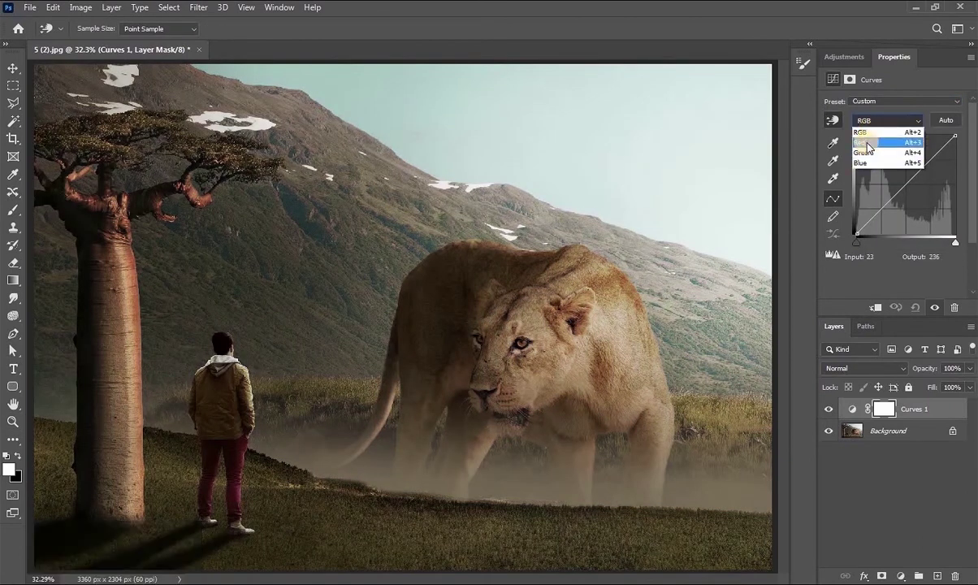
{"action": "left_click", "coordinate": [867, 146]}
{"action": "left_click_drag", "start_coordinate": [902, 172], "coordinate": [905, 177]}
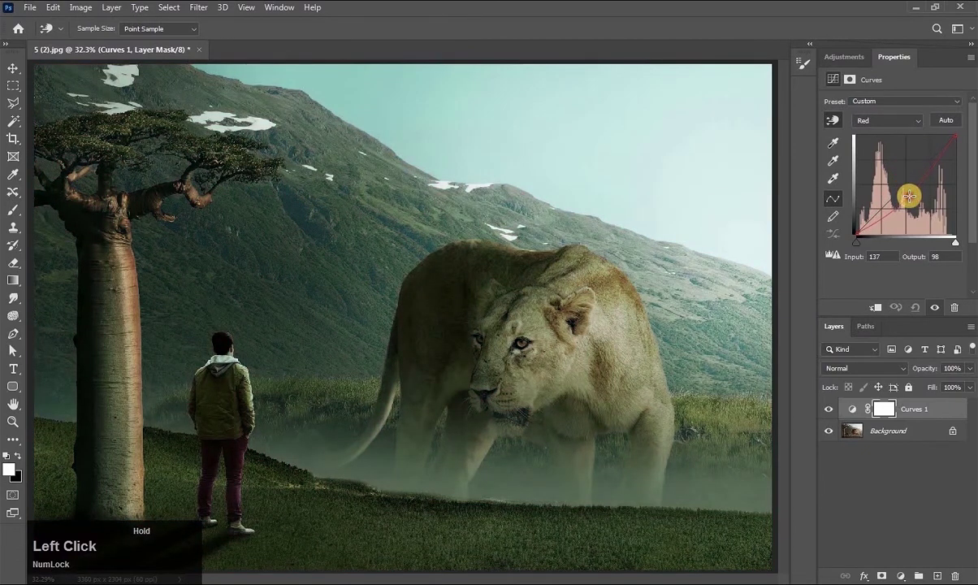
{"action": "mouse_move", "coordinate": [898, 192]}
{"action": "left_mouse_down"}
{"action": "mouse_move", "coordinate": [895, 175]}
{"action": "mouse_move", "coordinate": [901, 182]}
{"action": "left_mouse_up"}
Step: Add a midtone point on the Green channel curve and set it to input 127, output 120
{"action": "left_click", "coordinate": [917, 120]}
{"action": "left_click", "coordinate": [879, 153]}
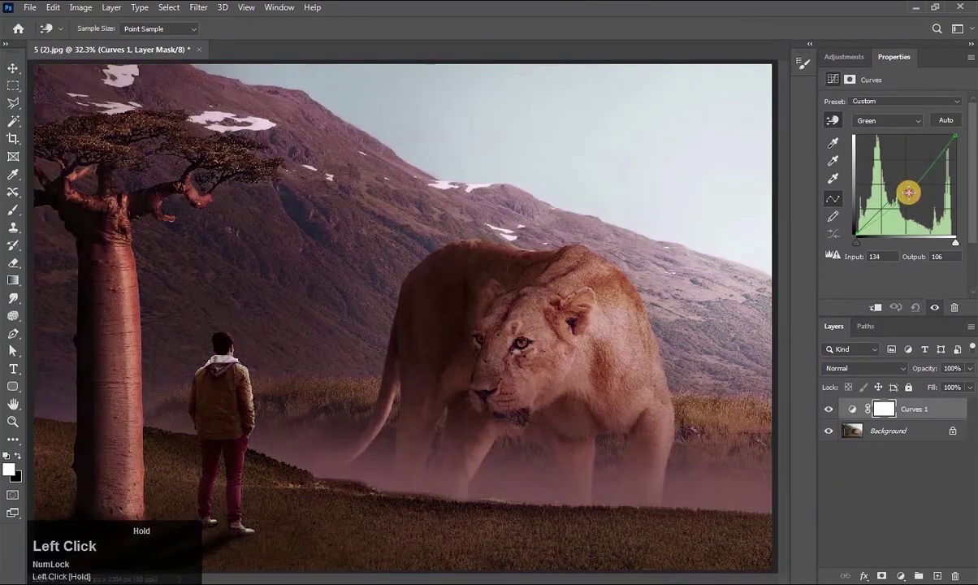
{"action": "left_click_drag", "start_coordinate": [909, 192], "coordinate": [906, 188]}
Step: Try a midtone point on the Blue channel curve, ending at input 123, output 125
{"action": "left_click", "coordinate": [918, 122]}
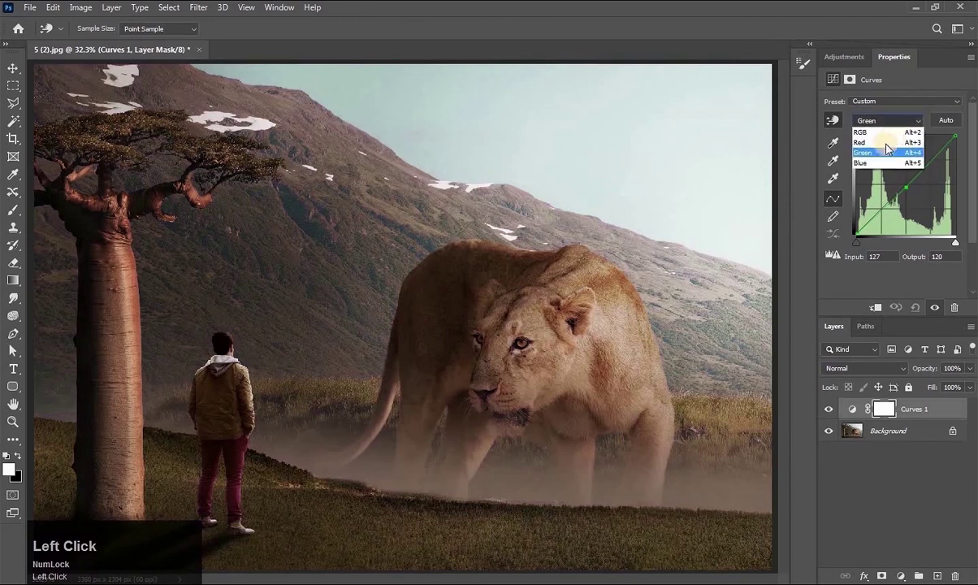
{"action": "left_click", "coordinate": [878, 154]}
{"action": "mouse_move", "coordinate": [902, 180]}
{"action": "left_mouse_down"}
{"action": "mouse_move", "coordinate": [897, 168]}
{"action": "mouse_move", "coordinate": [908, 201]}
{"action": "mouse_move", "coordinate": [903, 186]}
{"action": "left_mouse_up"}
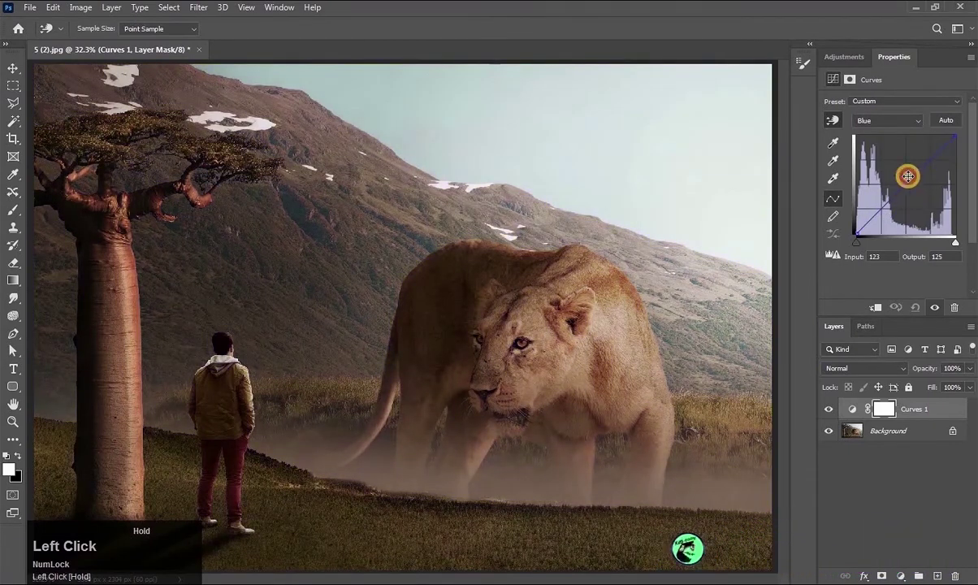
Step: Sample the Curves black point from the lion's shadowed flank and the white point from the hillside beside the lion
{"action": "left_click", "coordinate": [835, 143]}
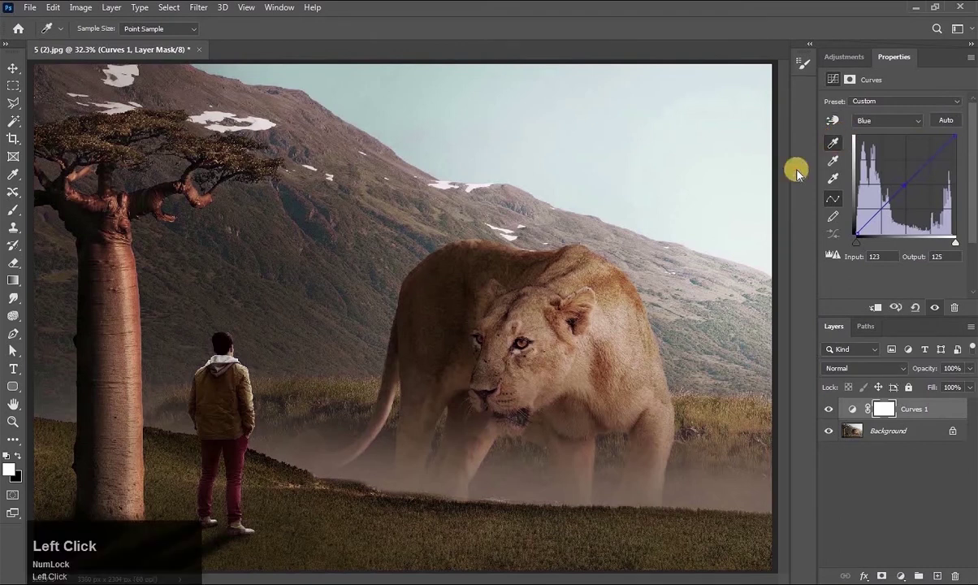
{"action": "left_click", "coordinate": [440, 297]}
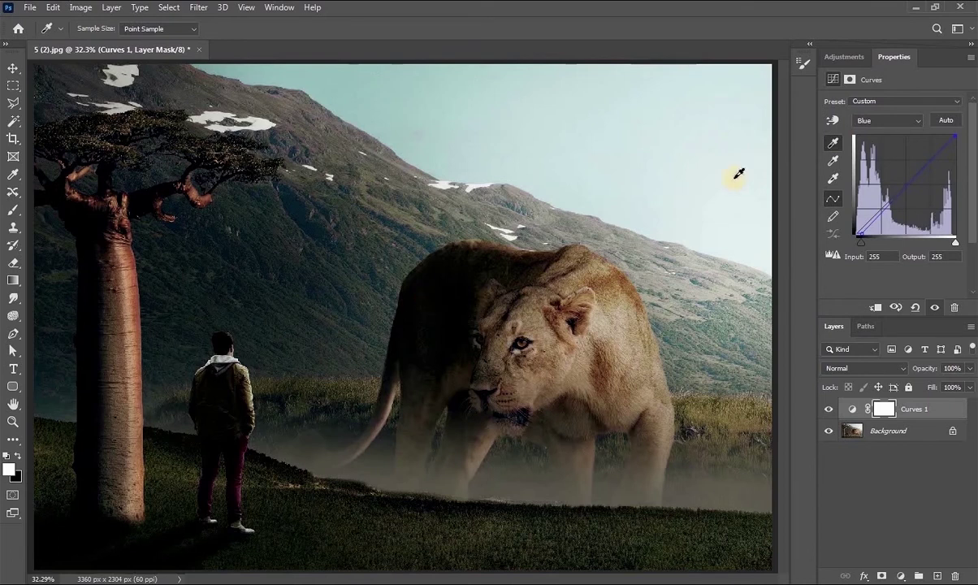
{"action": "left_click", "coordinate": [834, 178]}
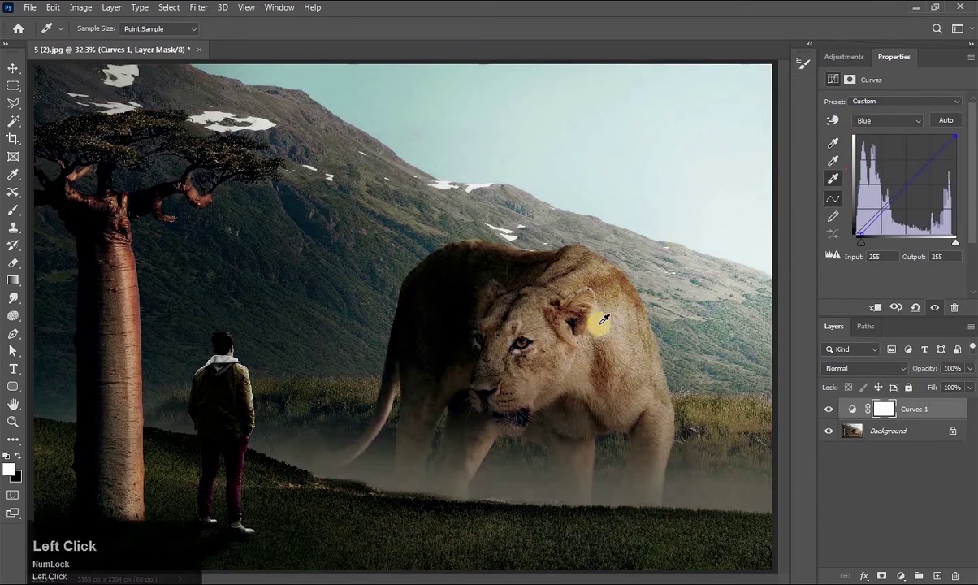
{"action": "left_click", "coordinate": [710, 284]}
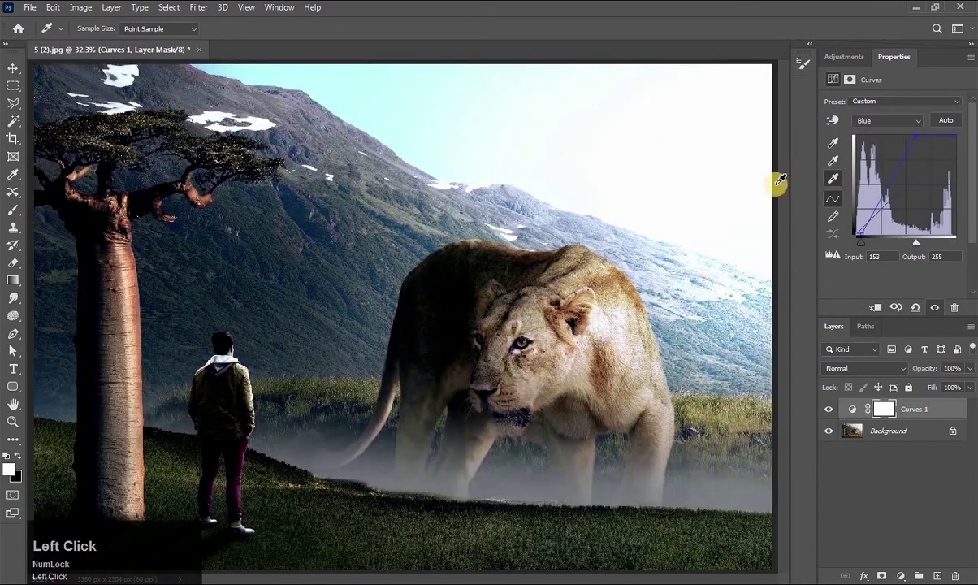
Step: Sample Curves gray points on the lion's face and the hillside behind it, and reset the Curves adjustment
{"action": "left_click", "coordinate": [833, 160]}
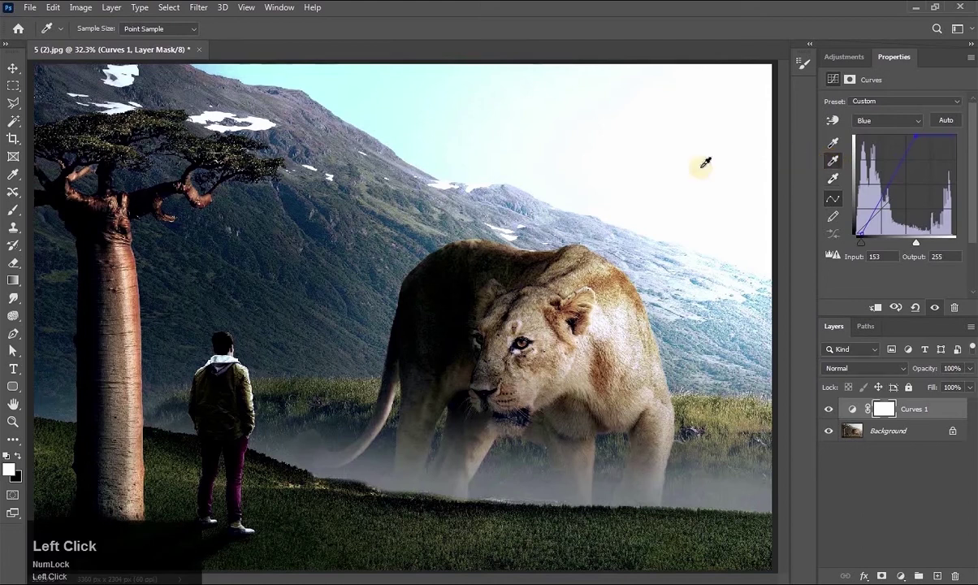
{"action": "left_click", "coordinate": [498, 343]}
{"action": "left_click", "coordinate": [655, 260]}
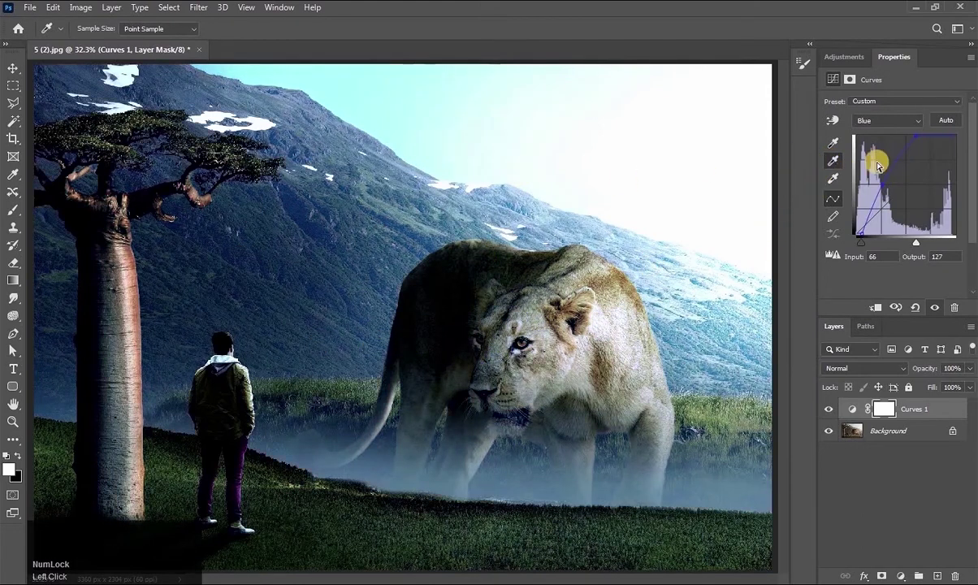
{"action": "left_click", "coordinate": [917, 307]}
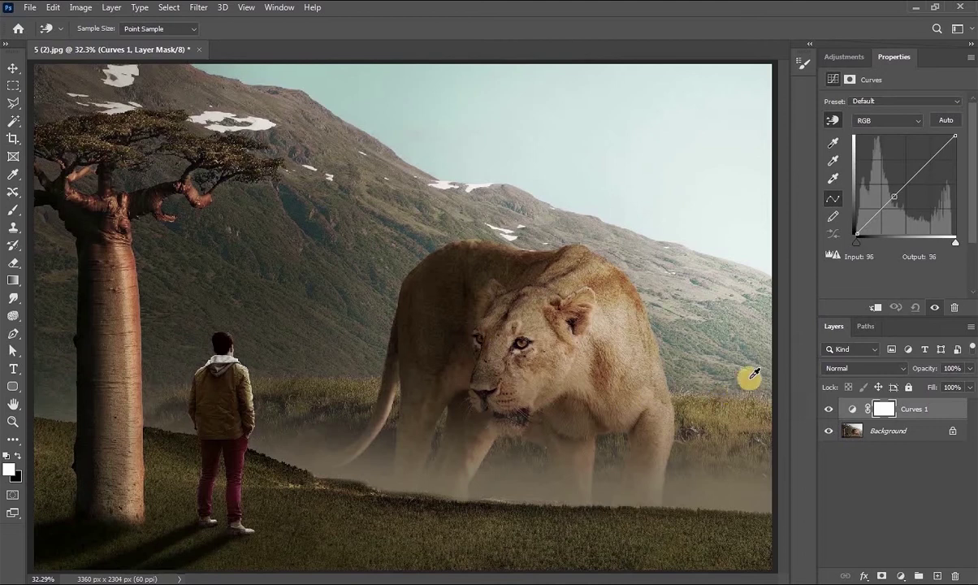
Step: Shape an RGB S-curve with a highlight point near input 200, output 218 and a shadow point at input 52, output 37, and compare with the original
{"action": "left_click_drag", "start_coordinate": [934, 155], "coordinate": [934, 150]}
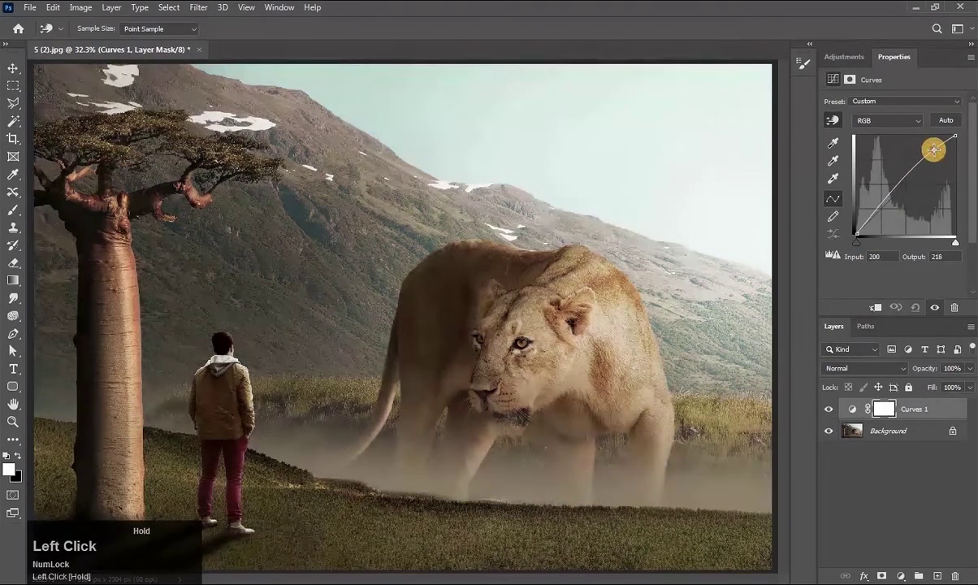
{"action": "left_click_drag", "start_coordinate": [879, 208], "coordinate": [876, 219]}
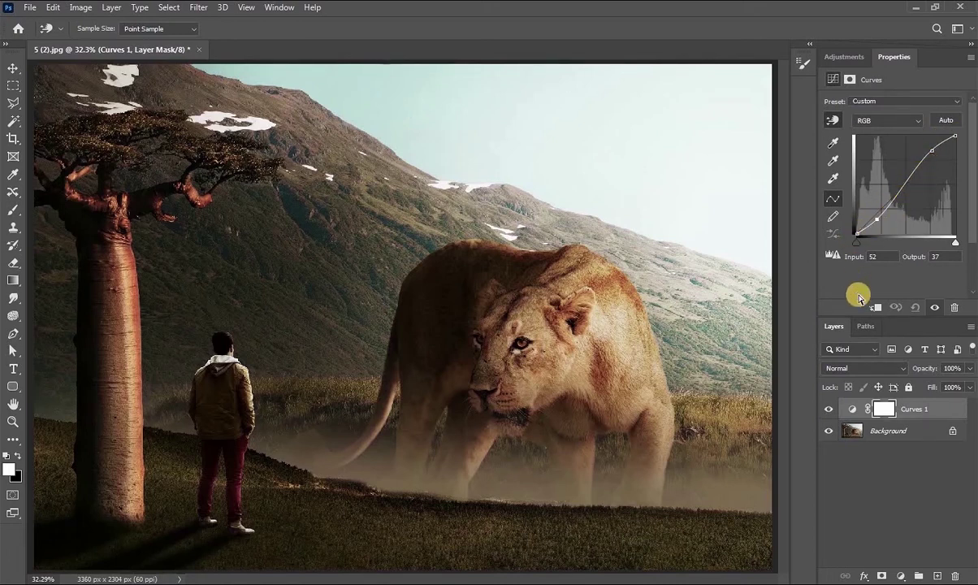
{"action": "left_click", "coordinate": [829, 411]}
{"action": "left_click", "coordinate": [829, 411]}
{"action": "left_click", "coordinate": [829, 411]}
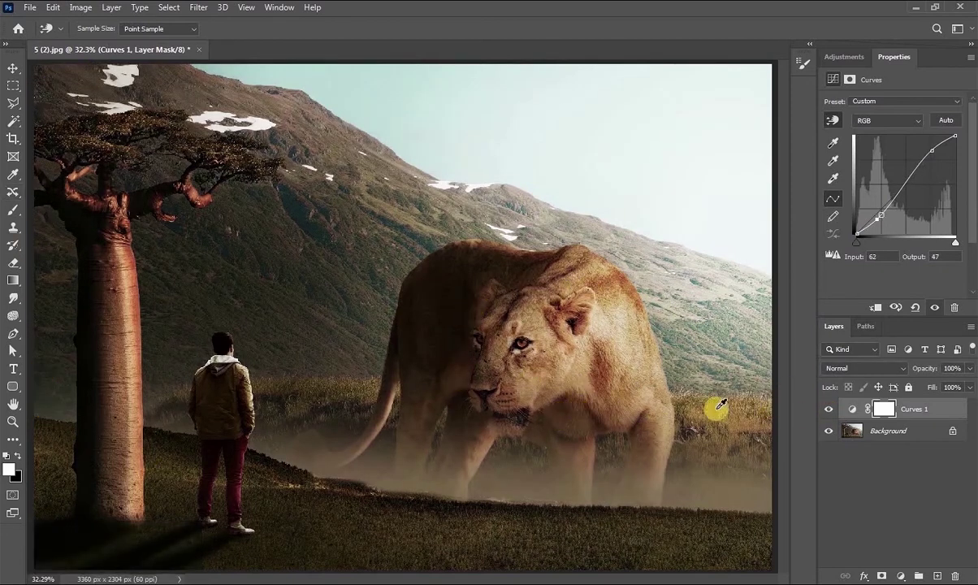
Step: Select the Curves 1 layer mask and invert it to black
{"action": "key", "text": "z"}
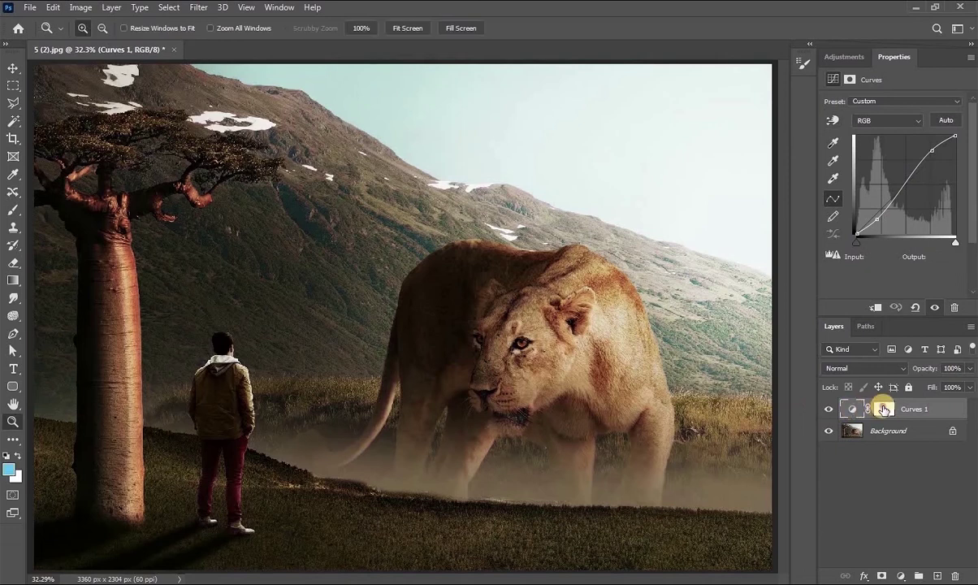
{"action": "left_click", "coordinate": [885, 409]}
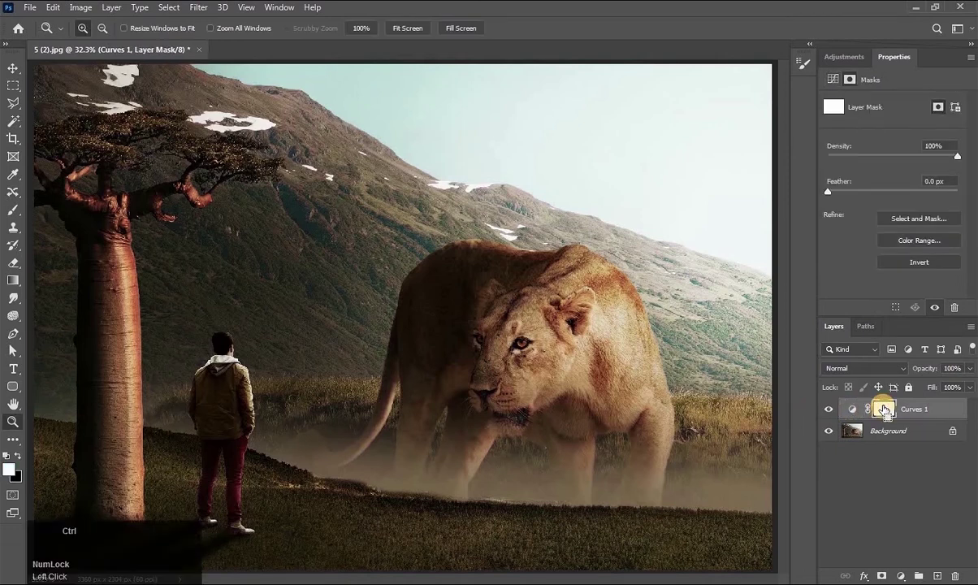
{"action": "key", "text": "ctrl+i"}
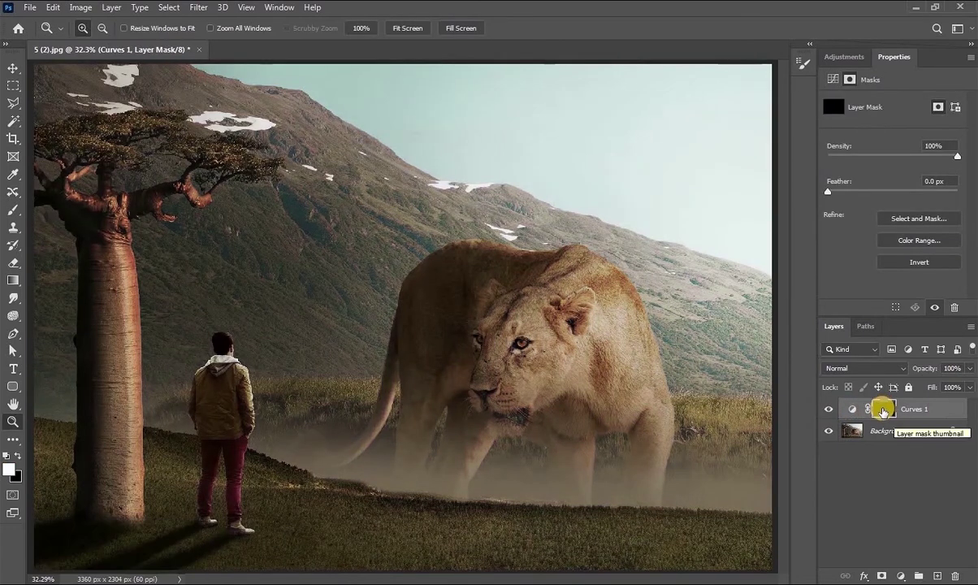
Step: Paint white with a soft brush over the lion's head, body, legs and tail on the Curves 1 mask, adjusting the brush size to suit
{"action": "left_click", "coordinate": [12, 210]}
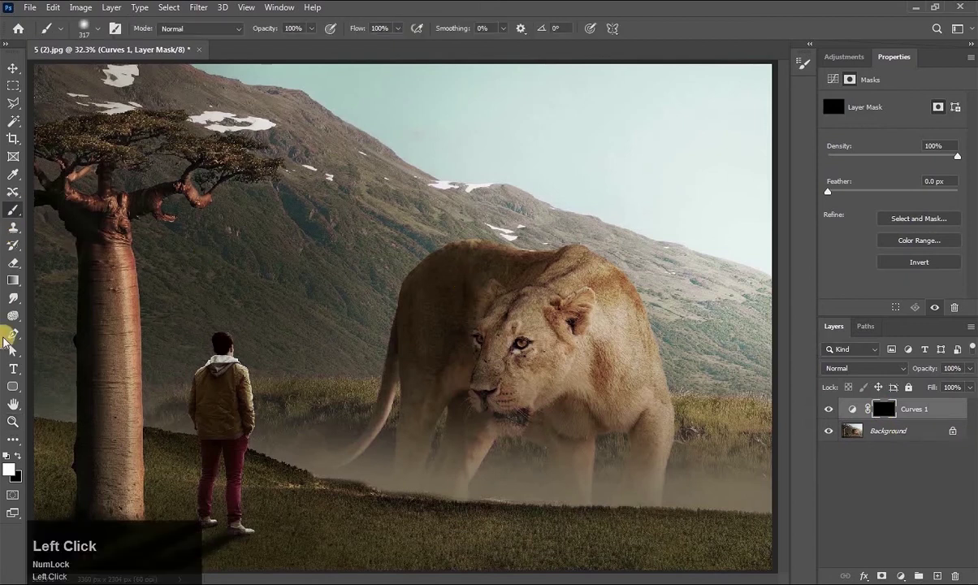
{"action": "scroll", "coordinate": [596, 286], "scroll_direction": "up", "scroll_amount": 5, "text": "alt"}
{"action": "scroll", "coordinate": [598, 295], "scroll_direction": "up", "scroll_amount": 5, "text": "alt"}
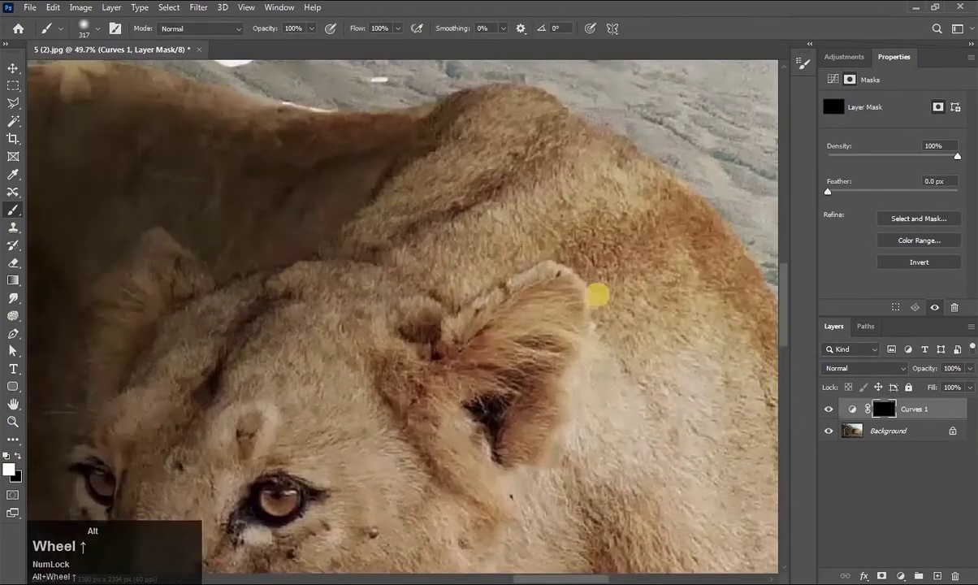
{"action": "right_click", "coordinate": [520, 267], "text": "alt"}
{"action": "left_click", "coordinate": [570, 296]}
{"action": "mouse_move", "coordinate": [570, 296]}
{"action": "left_mouse_down"}
{"action": "mouse_move", "coordinate": [616, 373]}
{"action": "mouse_move", "coordinate": [585, 275]}
{"action": "mouse_move", "coordinate": [518, 197]}
{"action": "mouse_move", "coordinate": [490, 127]}
{"action": "mouse_move", "coordinate": [410, 210]}
{"action": "mouse_move", "coordinate": [331, 327]}
{"action": "mouse_move", "coordinate": [262, 487]}
{"action": "mouse_move", "coordinate": [263, 457]}
{"action": "mouse_move", "coordinate": [299, 354]}
{"action": "mouse_move", "coordinate": [538, 416]}
{"action": "mouse_move", "coordinate": [623, 221]}
{"action": "mouse_move", "coordinate": [695, 285]}
{"action": "mouse_move", "coordinate": [620, 426]}
{"action": "mouse_move", "coordinate": [594, 319]}
{"action": "left_mouse_up"}
{"action": "scroll", "coordinate": [594, 315], "scroll_direction": "down", "scroll_amount": 4, "text": "alt"}
{"action": "mouse_move", "coordinate": [601, 341]}
{"action": "left_mouse_down"}
{"action": "mouse_move", "coordinate": [677, 511]}
{"action": "mouse_move", "coordinate": [492, 487]}
{"action": "mouse_move", "coordinate": [357, 497]}
{"action": "mouse_move", "coordinate": [395, 360]}
{"action": "mouse_move", "coordinate": [353, 454]}
{"action": "mouse_move", "coordinate": [500, 374]}
{"action": "mouse_move", "coordinate": [511, 455]}
{"action": "left_mouse_up"}
{"action": "mouse_move", "coordinate": [488, 413]}
{"action": "left_mouse_down"}
{"action": "mouse_move", "coordinate": [417, 353]}
{"action": "mouse_move", "coordinate": [290, 397]}
{"action": "mouse_move", "coordinate": [203, 336]}
{"action": "mouse_move", "coordinate": [153, 326]}
{"action": "mouse_move", "coordinate": [112, 284]}
{"action": "left_mouse_up"}
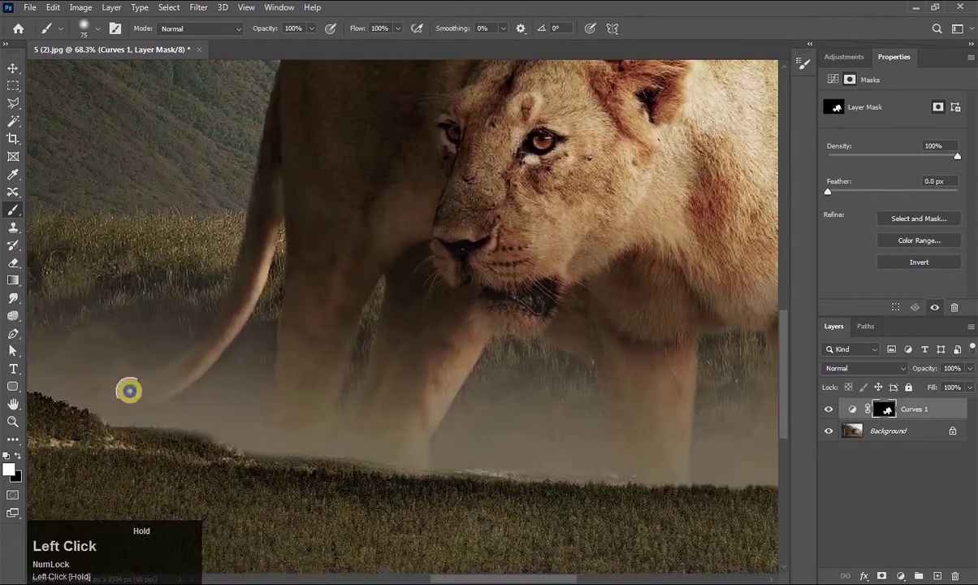
{"action": "mouse_move", "coordinate": [129, 391]}
{"action": "left_mouse_down"}
{"action": "mouse_move", "coordinate": [91, 328]}
{"action": "mouse_move", "coordinate": [89, 396]}
{"action": "mouse_move", "coordinate": [568, 391]}
{"action": "left_mouse_up"}
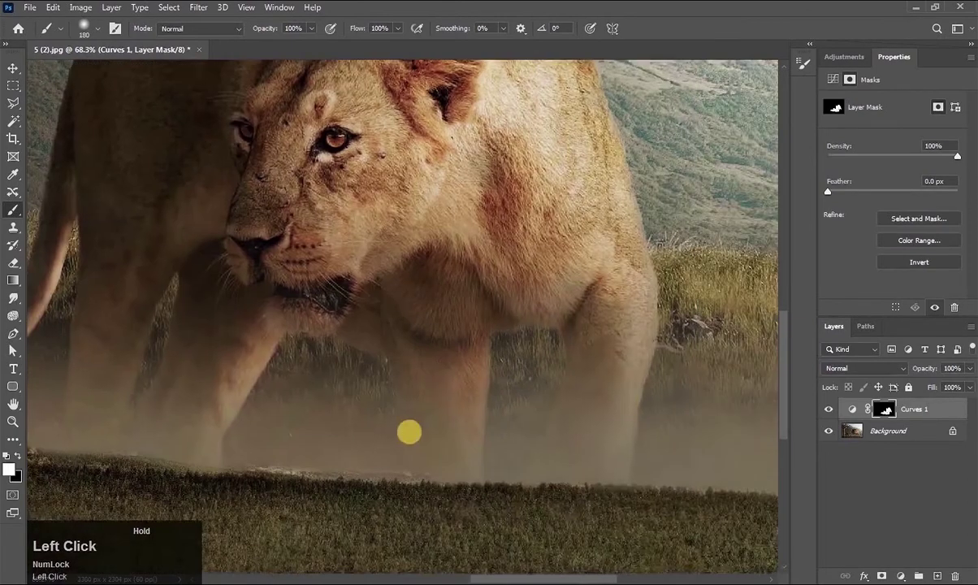
{"action": "mouse_move", "coordinate": [409, 433]}
{"action": "left_mouse_down"}
{"action": "mouse_move", "coordinate": [590, 469]}
{"action": "mouse_move", "coordinate": [406, 313]}
{"action": "mouse_move", "coordinate": [601, 294]}
{"action": "mouse_move", "coordinate": [574, 342]}
{"action": "mouse_move", "coordinate": [508, 320]}
{"action": "left_mouse_up"}
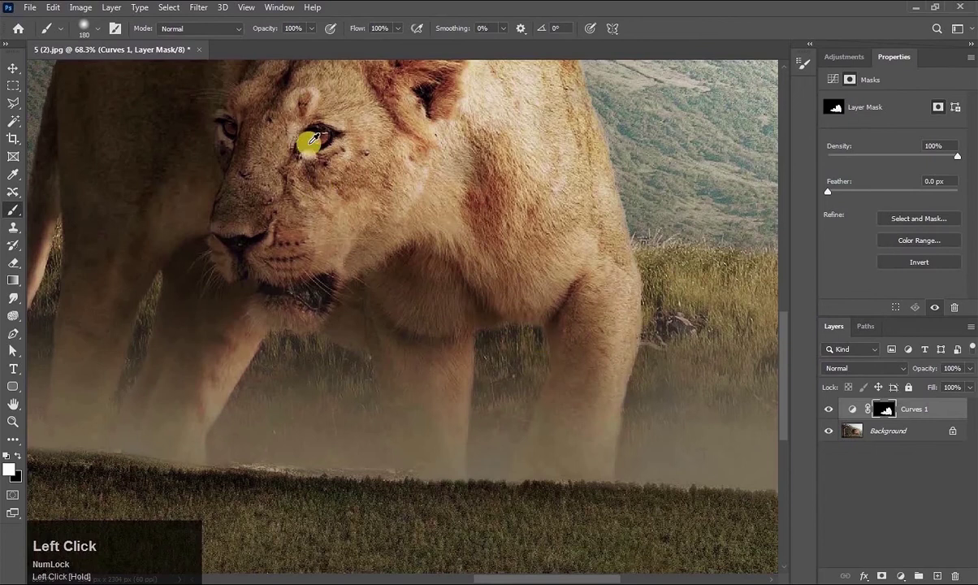
Step: Hide and show the Curves 1 layer to compare the lion with and without the masked adjustment
{"action": "scroll", "coordinate": [314, 140], "scroll_direction": "down", "scroll_amount": 5, "text": "alt"}
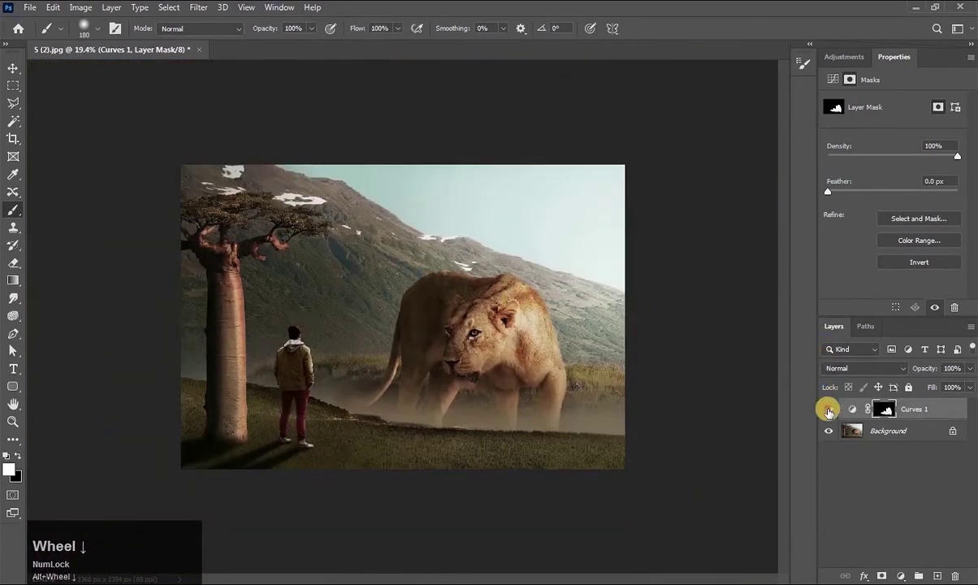
{"action": "left_click", "coordinate": [829, 411]}
{"action": "left_click", "coordinate": [829, 412]}
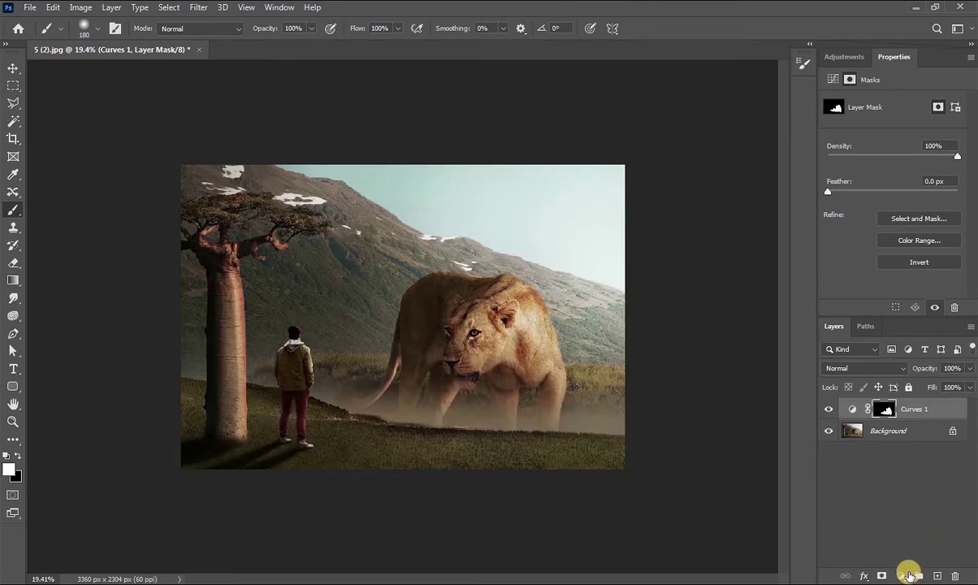
Step: Add a second Curves adjustment layer and lower its Red channel midpoint to input 133, output 118
{"action": "left_click", "coordinate": [902, 576]}
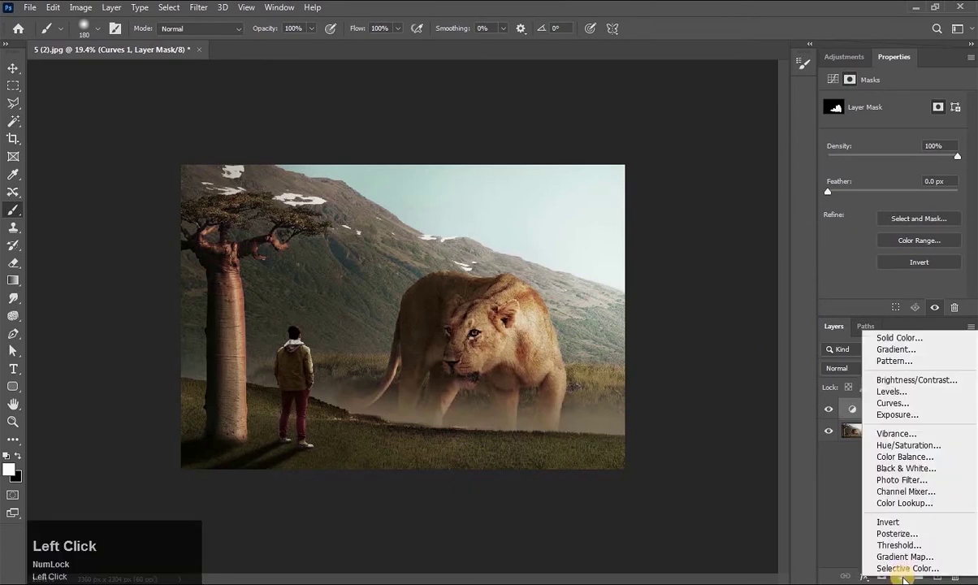
{"action": "left_click", "coordinate": [888, 404]}
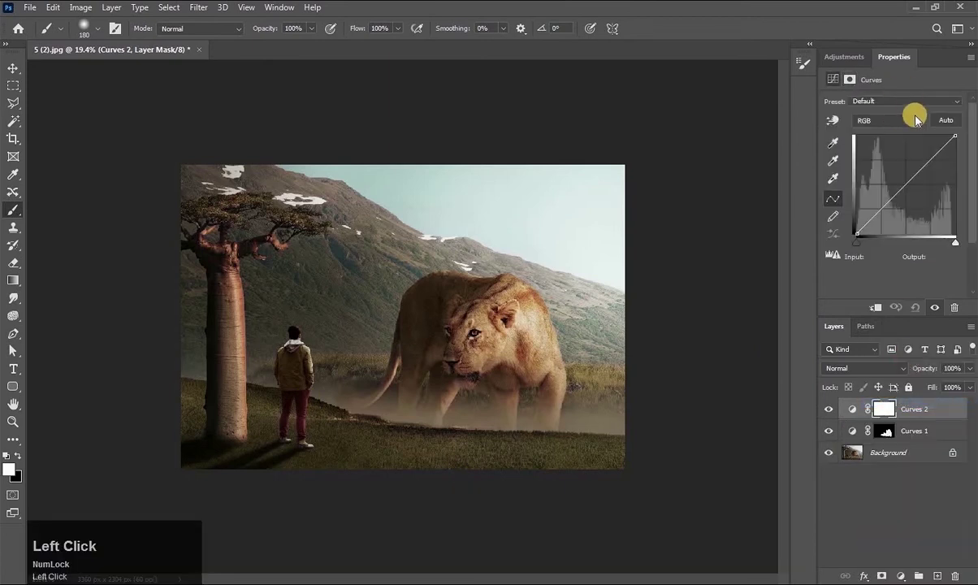
{"action": "left_click", "coordinate": [917, 122]}
{"action": "left_click", "coordinate": [870, 133]}
{"action": "left_click", "coordinate": [907, 184]}
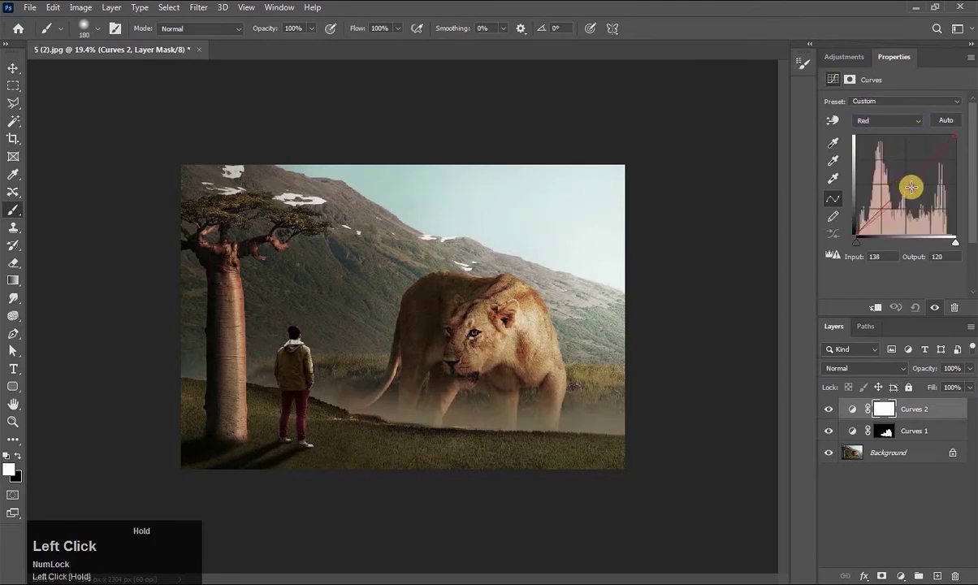
Step: Lower the Blue channel midpoint of Curves 2 to input 124, output 108
{"action": "left_click", "coordinate": [917, 122]}
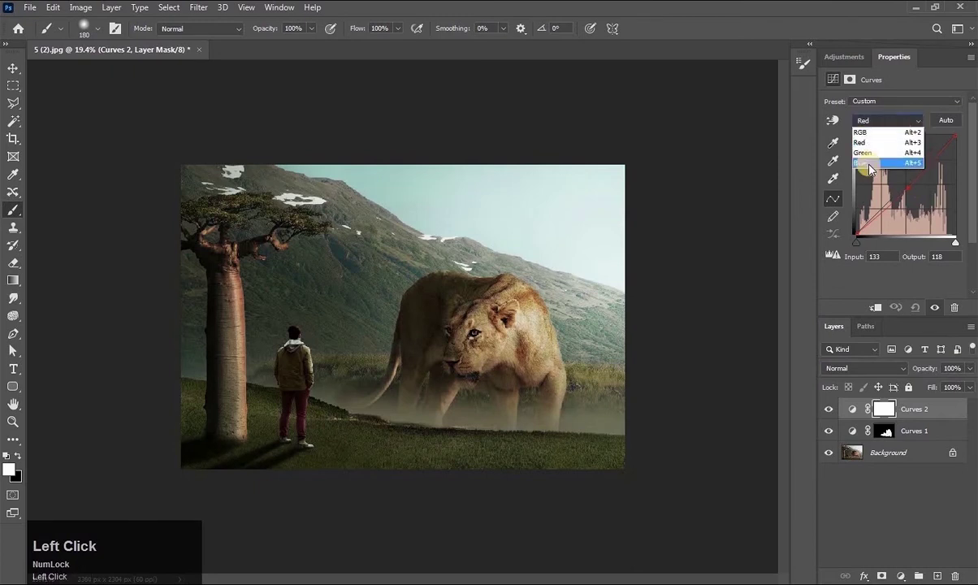
{"action": "left_click", "coordinate": [883, 165]}
{"action": "left_click_drag", "start_coordinate": [908, 184], "coordinate": [909, 186]}
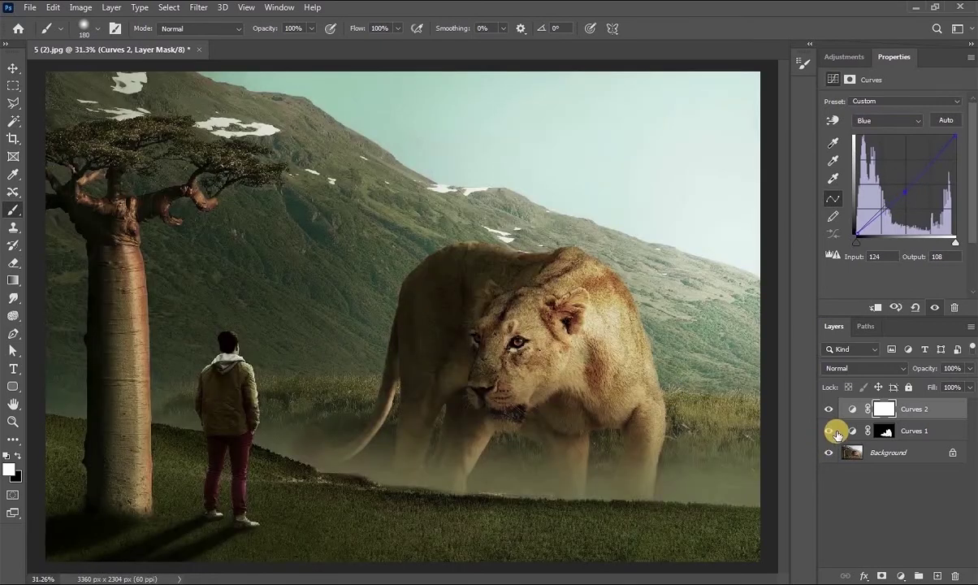
Step: Hide and show both Curves layers to compare the graded composite with the original
{"action": "left_click", "coordinate": [828, 430]}
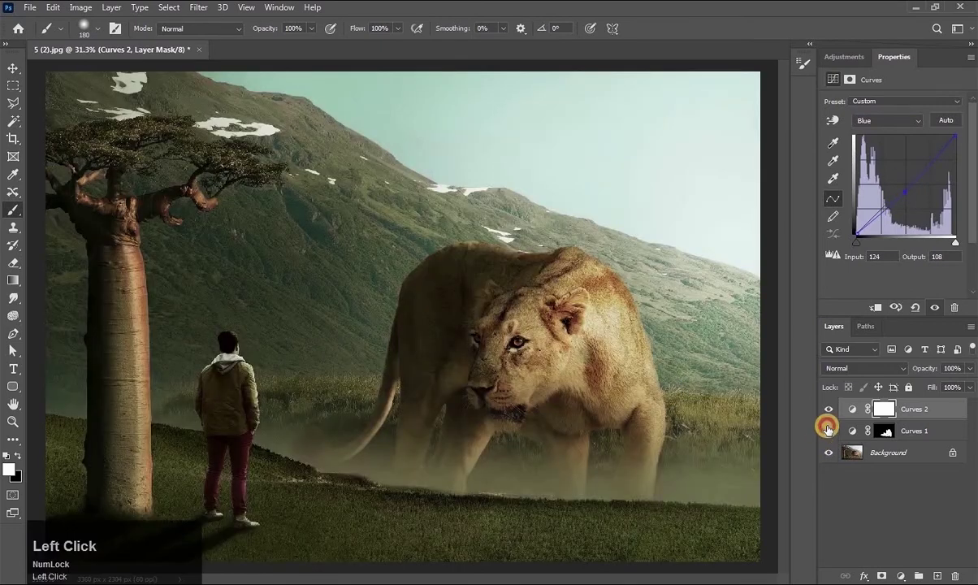
{"action": "left_click", "coordinate": [837, 412]}
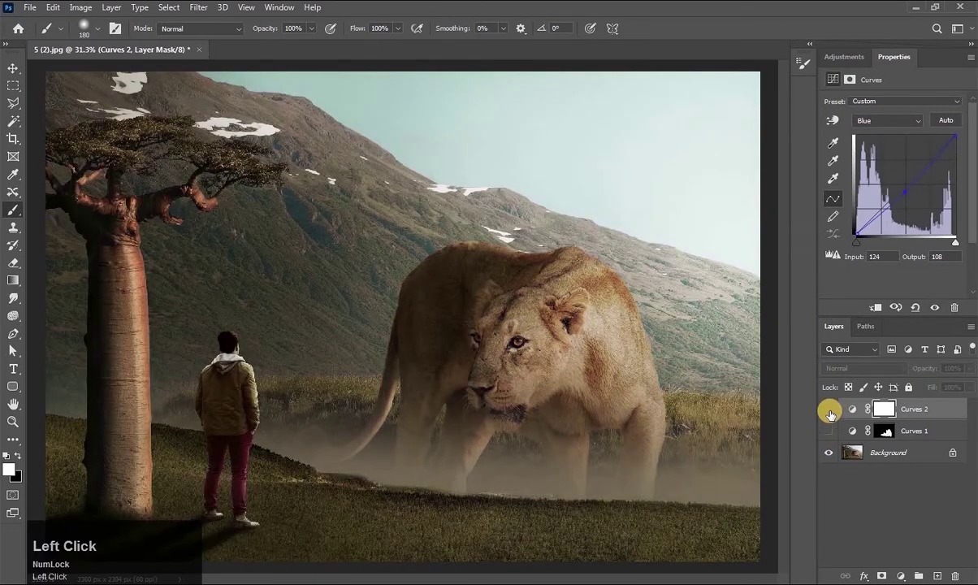
{"action": "left_click", "coordinate": [829, 411]}
{"action": "left_click", "coordinate": [829, 432]}
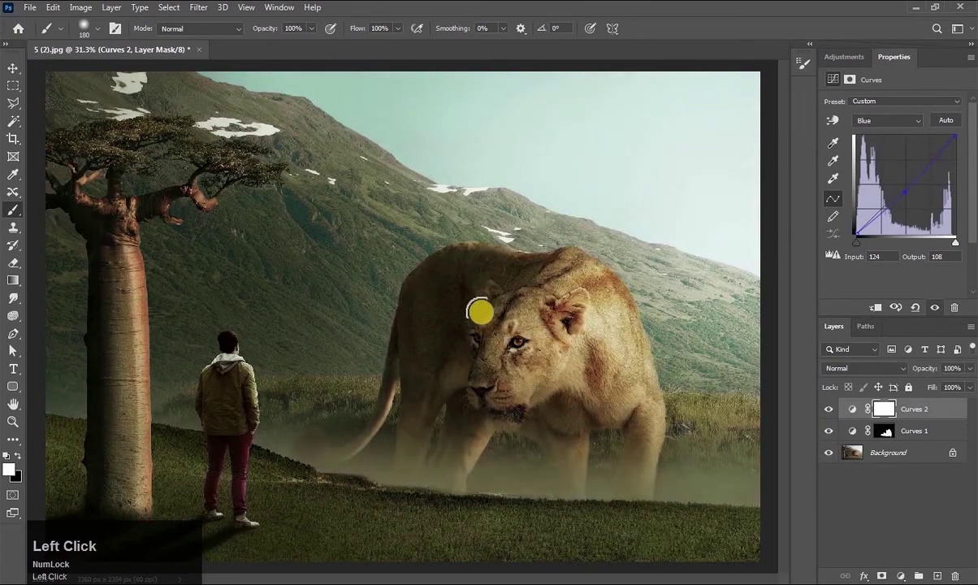
{"action": "scroll", "coordinate": [561, 329], "scroll_direction": "down", "scroll_amount": 1}
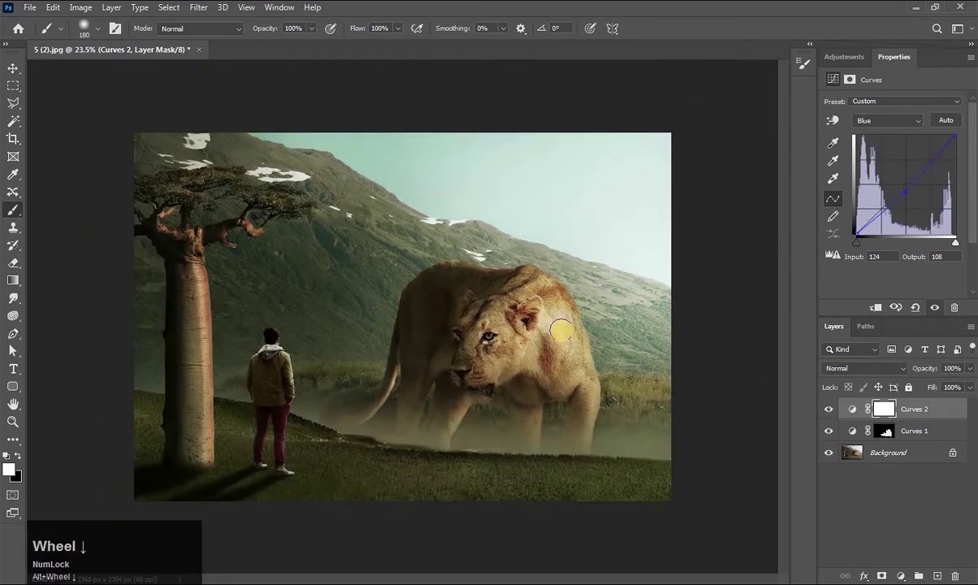
Step: Open the Exposure adjustment on 1a.jpg, try the Minus 1.0, Minus 2.0 and Plus 1.0 presets, and return to Default
{"action": "left_click", "coordinate": [795, 226]}
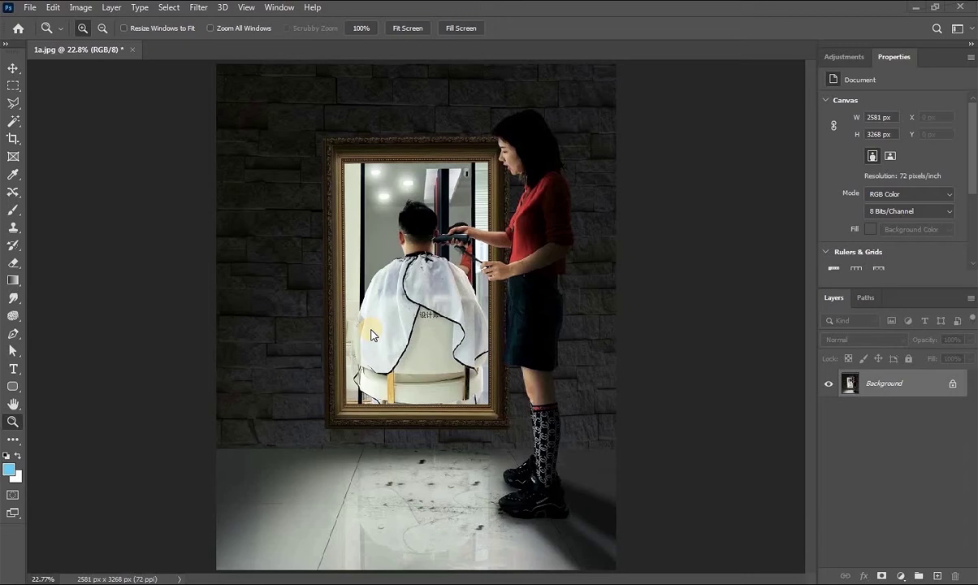
{"action": "key", "text": "v"}
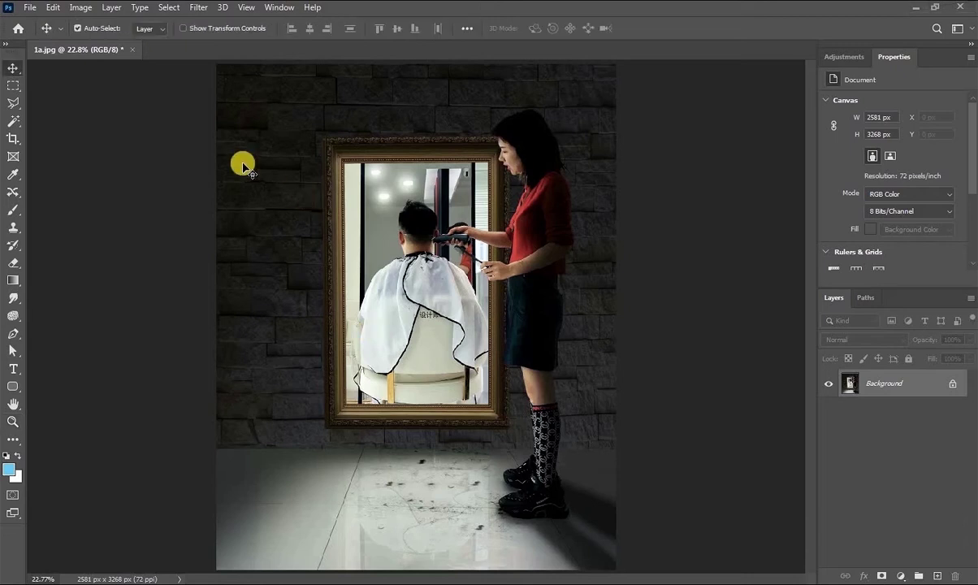
{"action": "left_click", "coordinate": [81, 8]}
{"action": "mouse_move", "coordinate": [171, 43]}
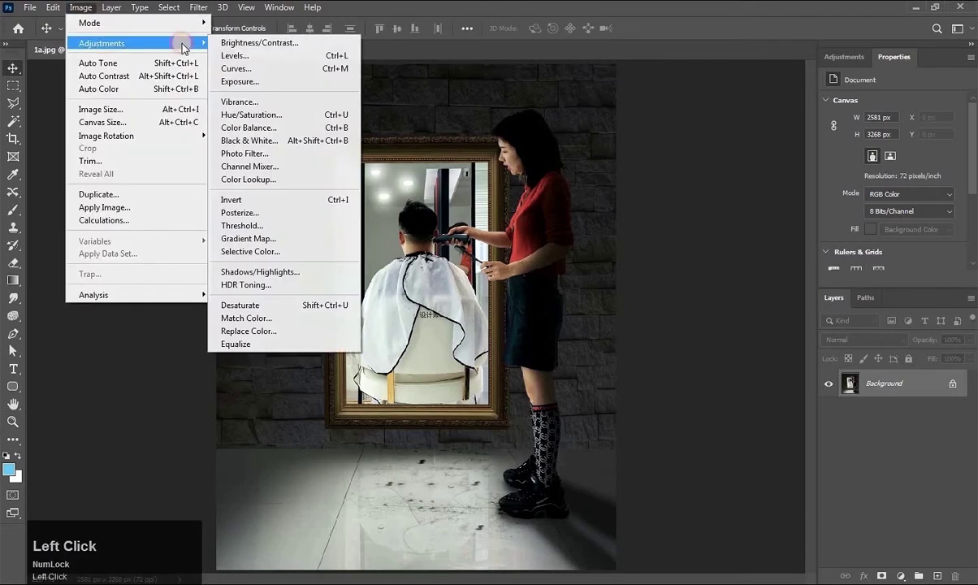
{"action": "left_click", "coordinate": [258, 81]}
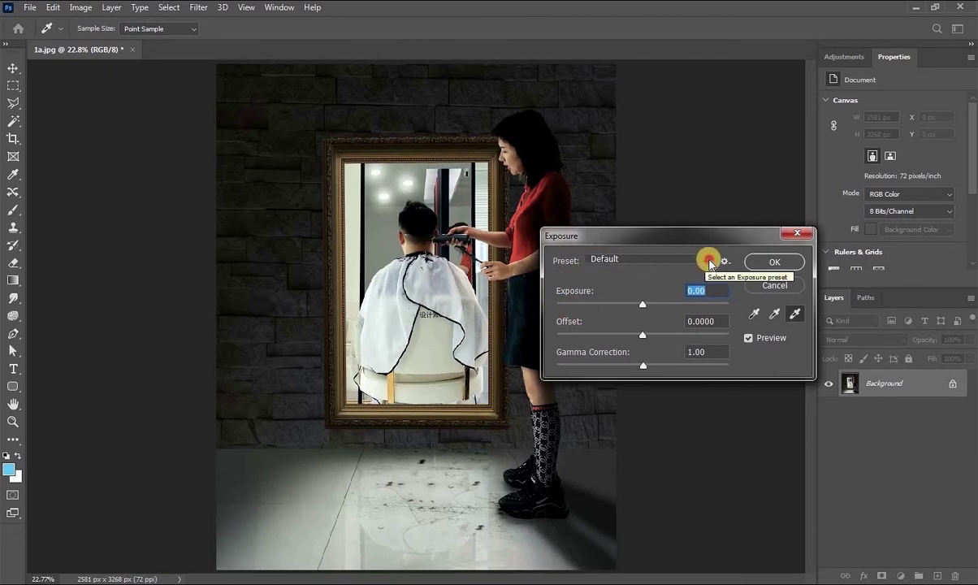
{"action": "left_click", "coordinate": [667, 265]}
{"action": "left_click", "coordinate": [638, 298]}
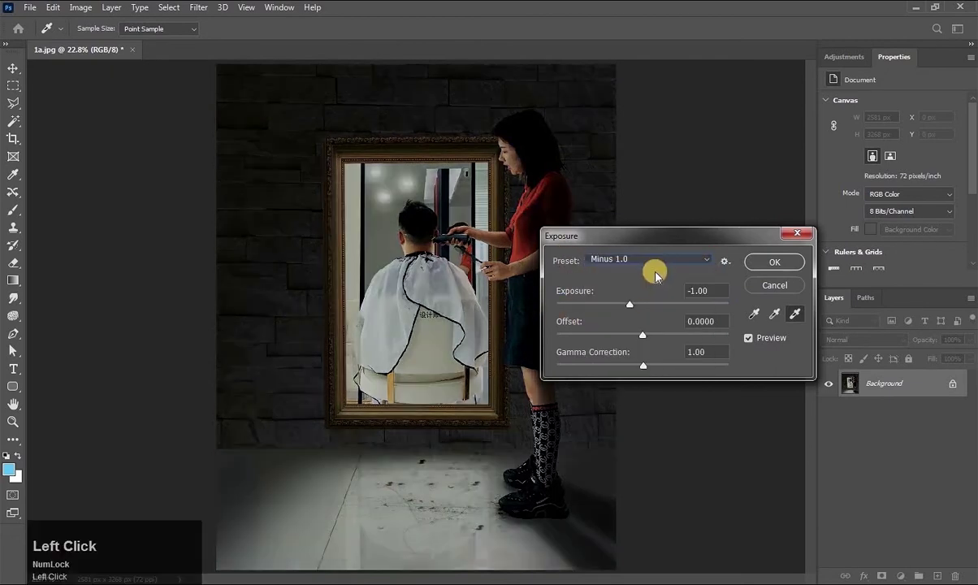
{"action": "left_click", "coordinate": [662, 261]}
{"action": "left_click", "coordinate": [627, 310]}
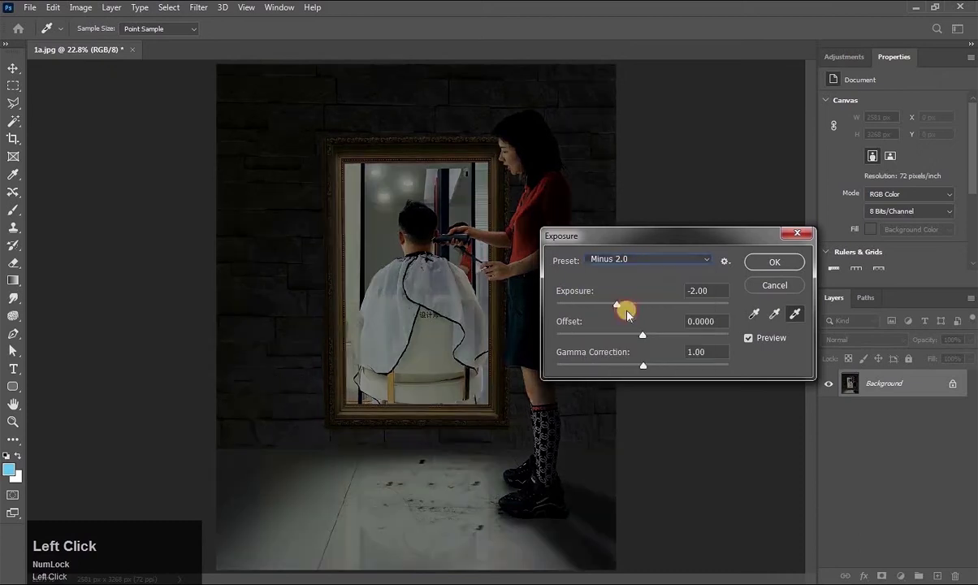
{"action": "left_click", "coordinate": [660, 261]}
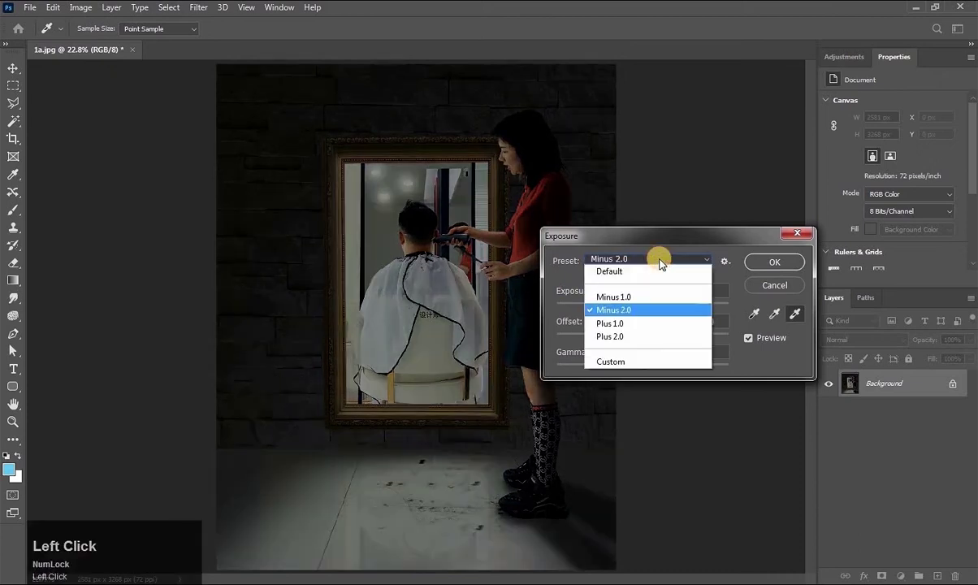
{"action": "left_click", "coordinate": [627, 325]}
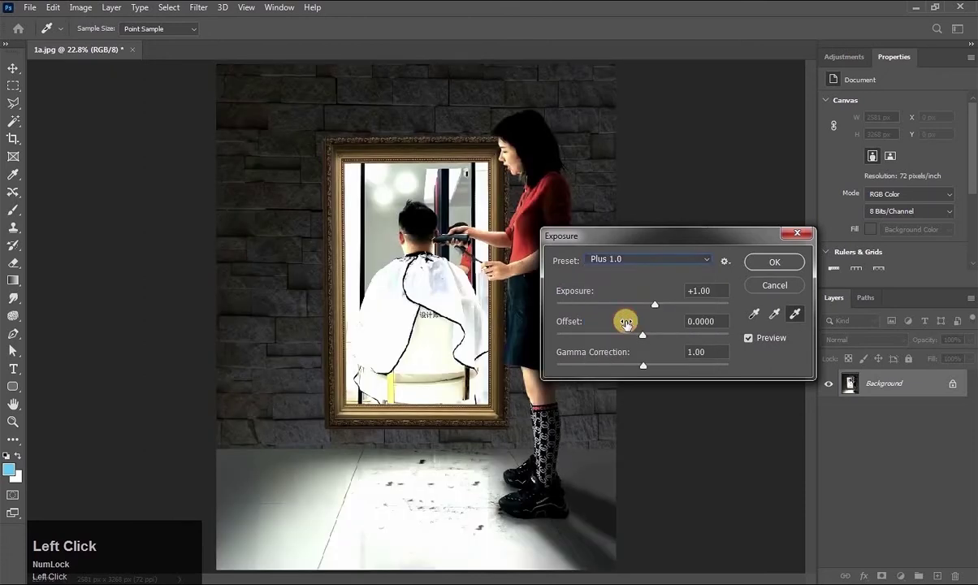
{"action": "left_click", "coordinate": [633, 258]}
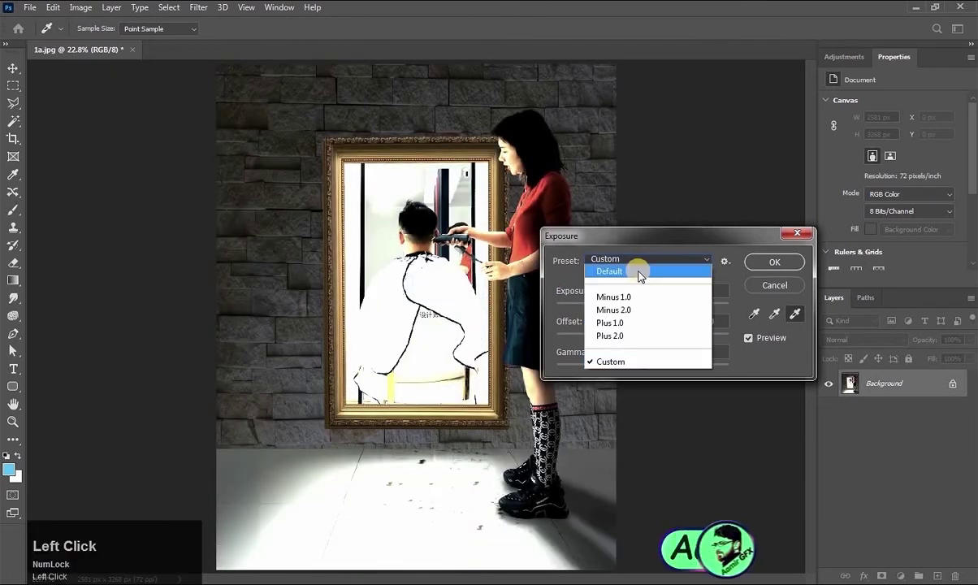
{"action": "left_click", "coordinate": [636, 258]}
Step: Try Exposure values from -20.00 to -0.08, Offset values of +0.1206 and +0.0099, and the Gamma Correction slider, and cancel the adjustment
{"action": "left_click_drag", "start_coordinate": [643, 305], "coordinate": [561, 305]}
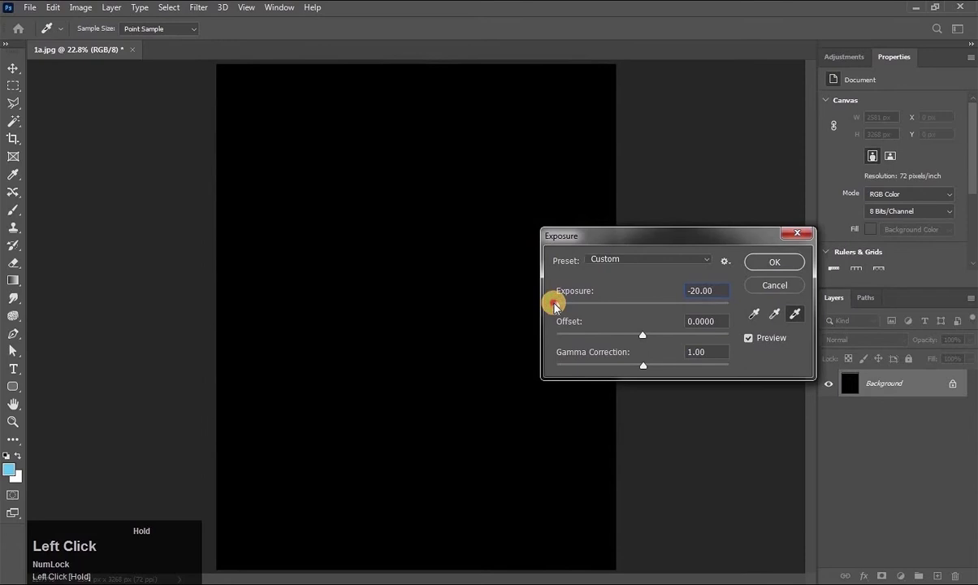
{"action": "left_click_drag", "start_coordinate": [616, 307], "coordinate": [665, 337]}
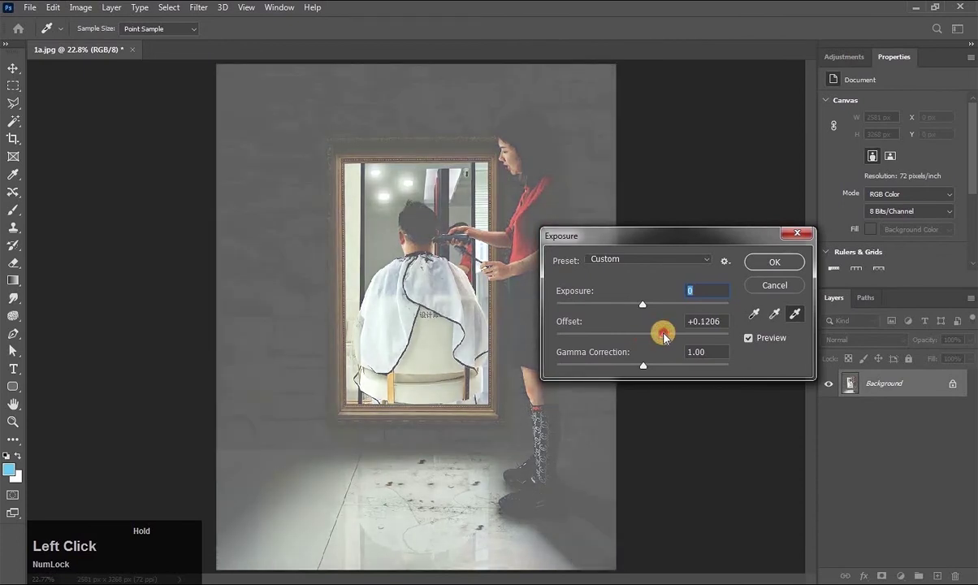
{"action": "left_click_drag", "start_coordinate": [665, 336], "coordinate": [646, 327]}
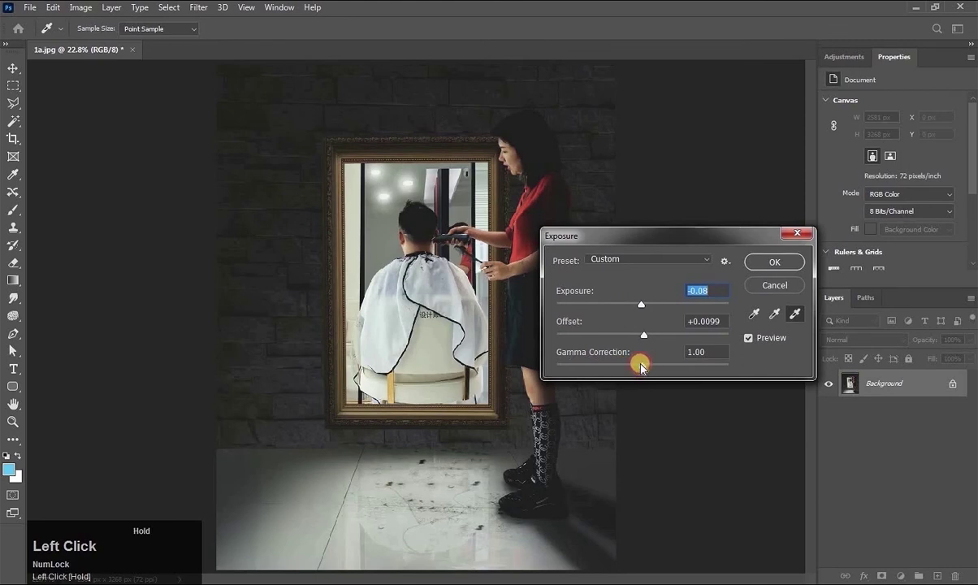
{"action": "mouse_move", "coordinate": [634, 367]}
{"action": "left_mouse_down"}
{"action": "mouse_move", "coordinate": [601, 369]}
{"action": "mouse_move", "coordinate": [675, 365]}
{"action": "mouse_move", "coordinate": [645, 365]}
{"action": "left_mouse_up"}
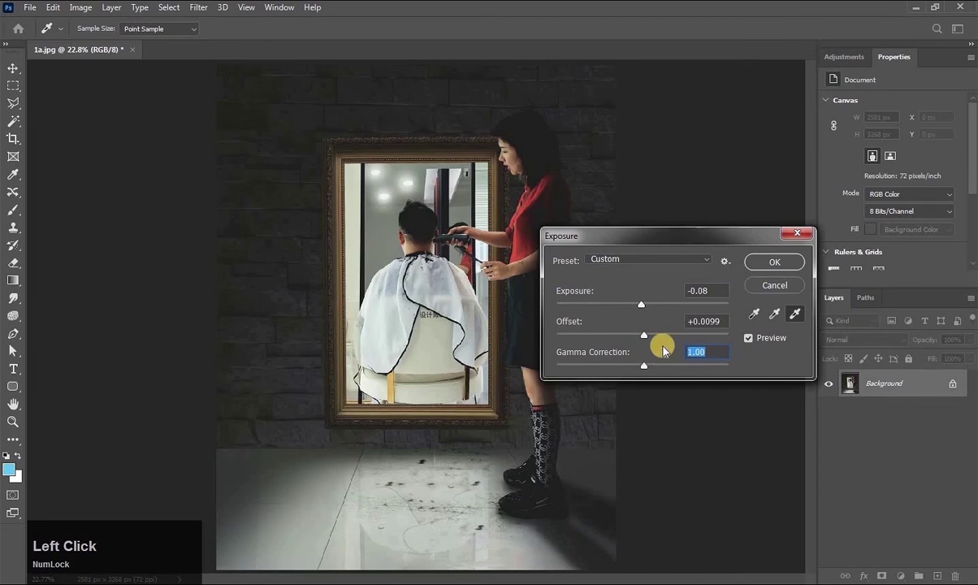
{"action": "left_click", "coordinate": [769, 286]}
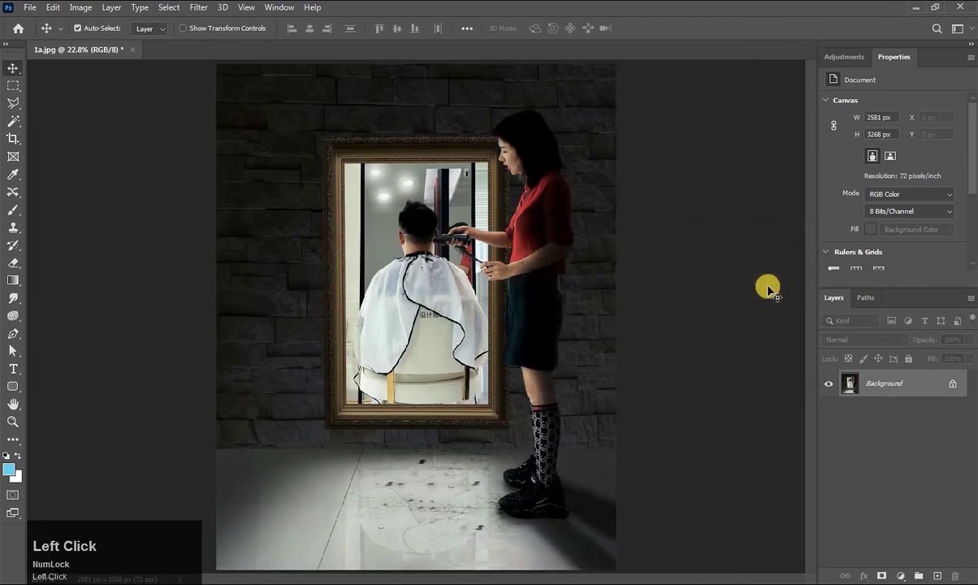
Step: Add an Exposure adjustment layer above the background with Exposure +2.20 and Gamma Correction 1.35
{"action": "left_click", "coordinate": [900, 575]}
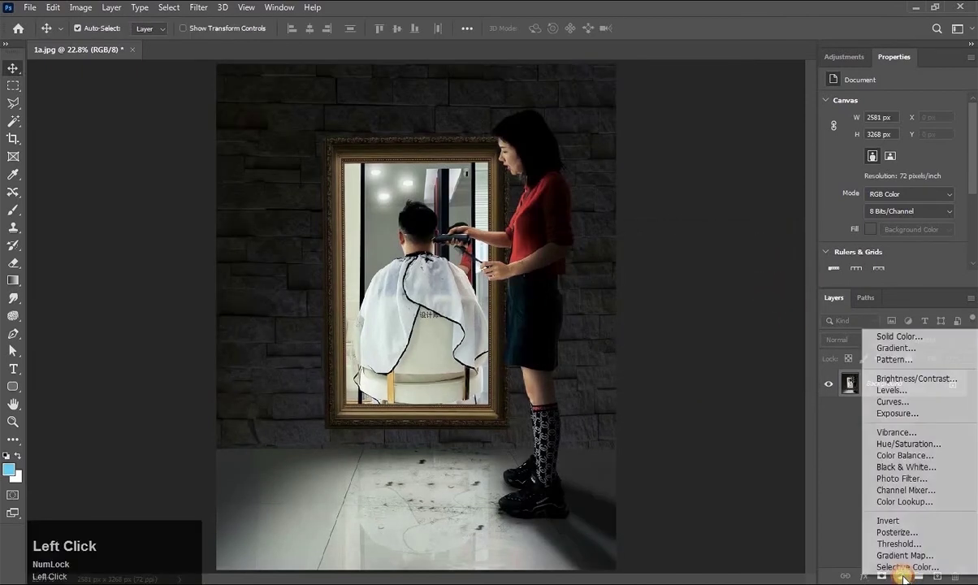
{"action": "left_click", "coordinate": [898, 413]}
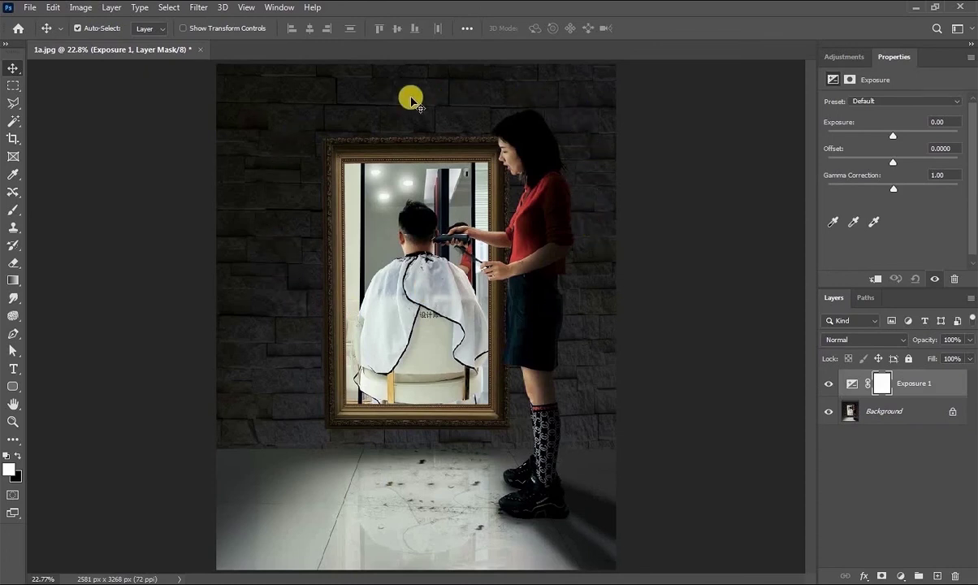
{"action": "left_click_drag", "start_coordinate": [893, 135], "coordinate": [925, 137]}
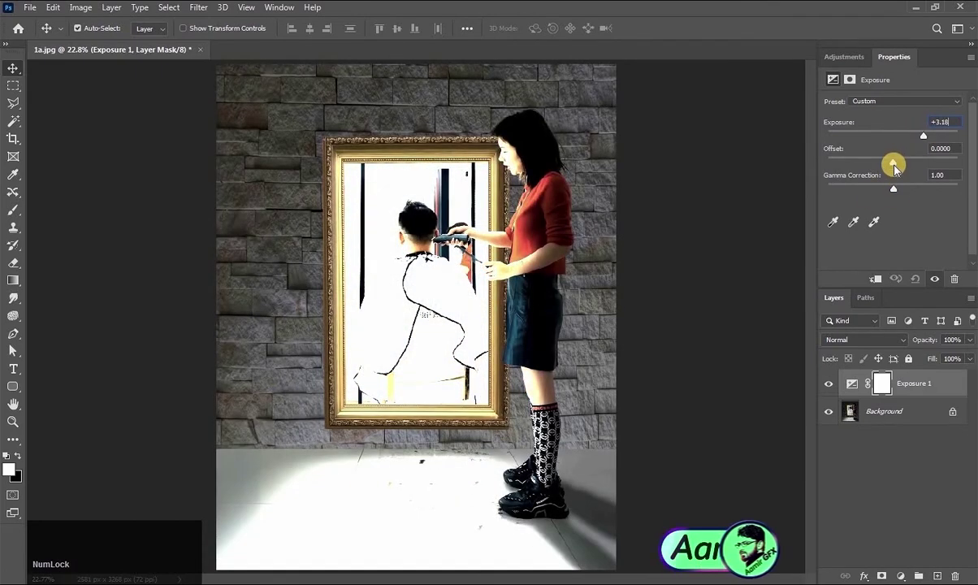
{"action": "left_click_drag", "start_coordinate": [893, 190], "coordinate": [879, 190]}
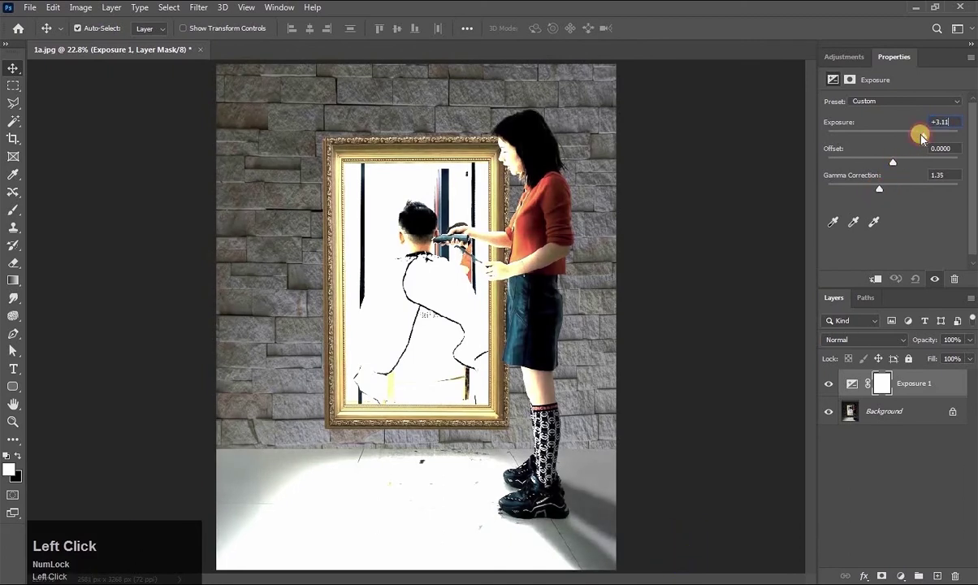
{"action": "left_click_drag", "start_coordinate": [921, 134], "coordinate": [914, 135]}
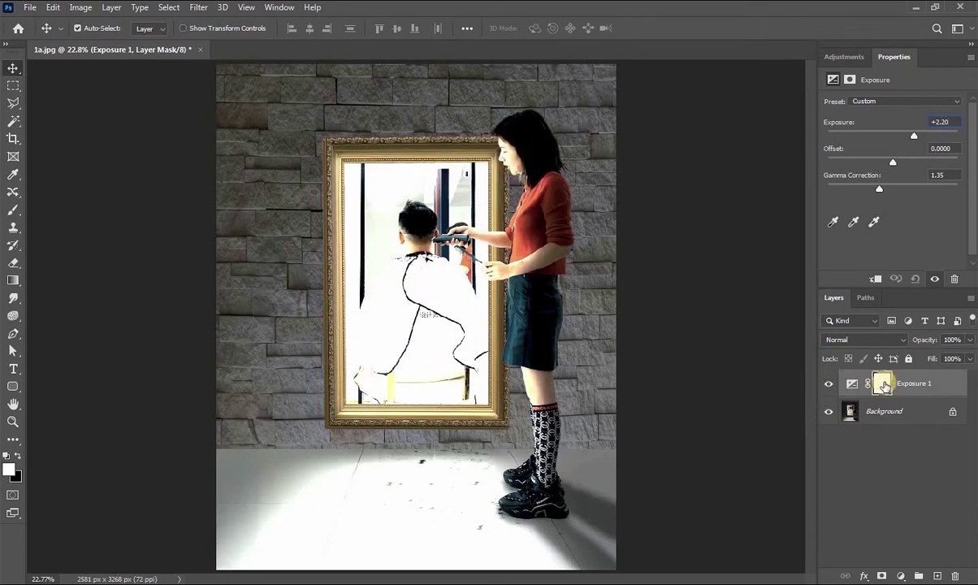
Step: Paint black on the Exposure layer's mask at 47% brush flow over the mirror, the woman and the floor
{"action": "left_click", "coordinate": [13, 209]}
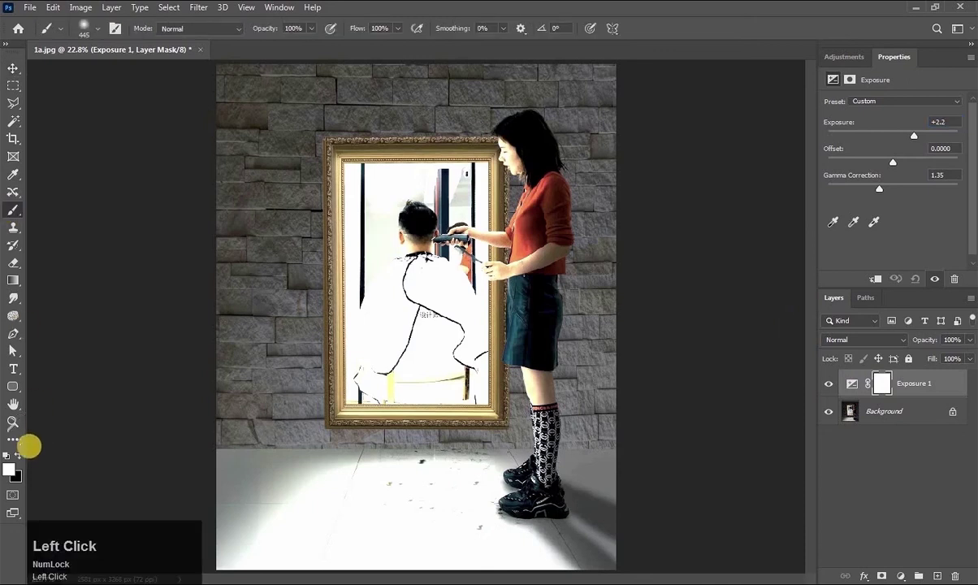
{"action": "left_click", "coordinate": [17, 456]}
{"action": "left_click", "coordinate": [398, 29]}
{"action": "left_click_drag", "start_coordinate": [404, 43], "coordinate": [364, 43]}
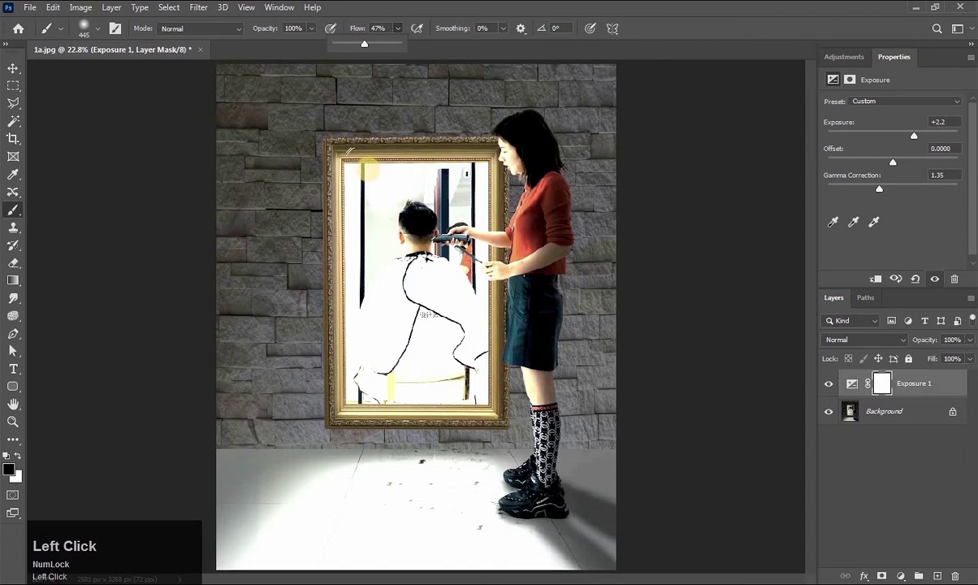
{"action": "mouse_move", "coordinate": [354, 256]}
{"action": "left_mouse_down"}
{"action": "mouse_move", "coordinate": [391, 224]}
{"action": "mouse_move", "coordinate": [386, 180]}
{"action": "mouse_move", "coordinate": [373, 211]}
{"action": "mouse_move", "coordinate": [392, 176]}
{"action": "mouse_move", "coordinate": [468, 173]}
{"action": "mouse_move", "coordinate": [458, 221]}
{"action": "mouse_move", "coordinate": [419, 239]}
{"action": "mouse_move", "coordinate": [364, 328]}
{"action": "mouse_move", "coordinate": [367, 377]}
{"action": "mouse_move", "coordinate": [440, 313]}
{"action": "mouse_move", "coordinate": [484, 398]}
{"action": "mouse_move", "coordinate": [472, 190]}
{"action": "mouse_move", "coordinate": [358, 170]}
{"action": "mouse_move", "coordinate": [519, 156]}
{"action": "mouse_move", "coordinate": [504, 194]}
{"action": "mouse_move", "coordinate": [508, 323]}
{"action": "mouse_move", "coordinate": [525, 236]}
{"action": "mouse_move", "coordinate": [482, 351]}
{"action": "mouse_move", "coordinate": [508, 383]}
{"action": "mouse_move", "coordinate": [510, 518]}
{"action": "mouse_move", "coordinate": [523, 541]}
{"action": "mouse_move", "coordinate": [494, 546]}
{"action": "mouse_move", "coordinate": [426, 517]}
{"action": "mouse_move", "coordinate": [407, 480]}
{"action": "mouse_move", "coordinate": [351, 470]}
{"action": "mouse_move", "coordinate": [289, 534]}
{"action": "mouse_move", "coordinate": [270, 528]}
{"action": "mouse_move", "coordinate": [409, 559]}
{"action": "mouse_move", "coordinate": [534, 563]}
{"action": "left_mouse_up"}
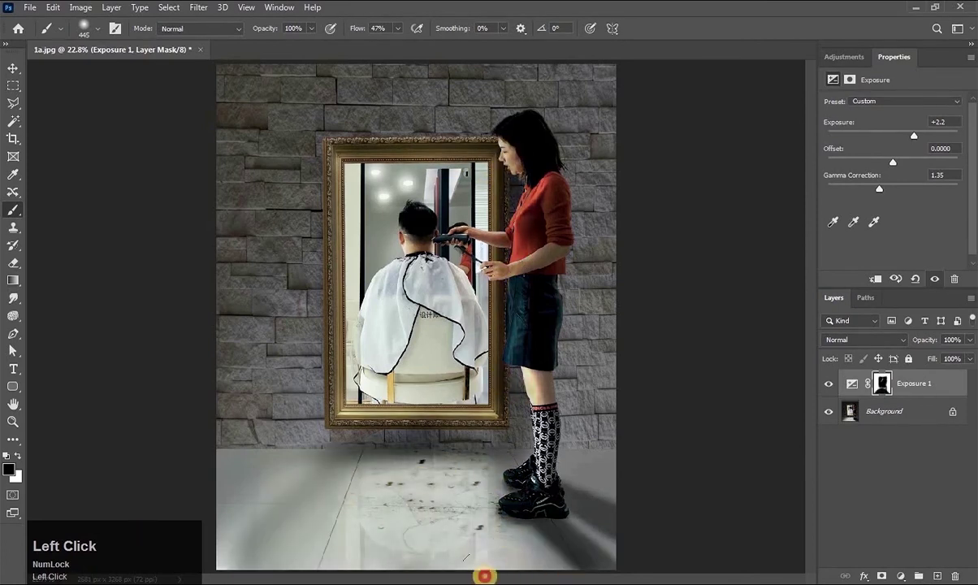
Step: Paint the mask white with a smaller brush along the base of the wall and with a 1034 px brush on the floor's left edge
{"action": "right_click", "coordinate": [432, 452], "text": "alt"}
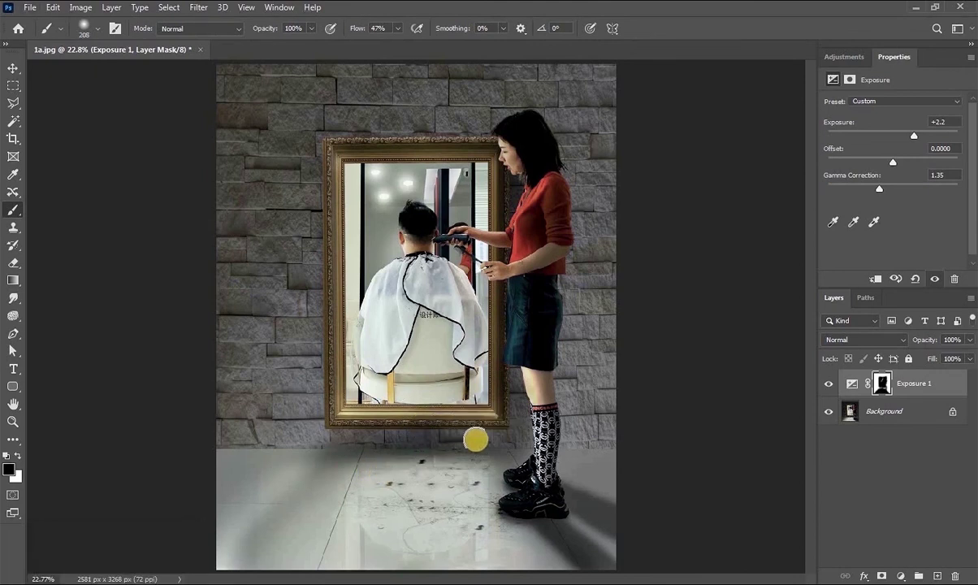
{"action": "key", "text": "x"}
{"action": "mouse_move", "coordinate": [488, 439]}
{"action": "left_mouse_down"}
{"action": "mouse_move", "coordinate": [328, 439]}
{"action": "mouse_move", "coordinate": [342, 448]}
{"action": "mouse_move", "coordinate": [491, 448]}
{"action": "mouse_move", "coordinate": [564, 357]}
{"action": "mouse_move", "coordinate": [269, 430]}
{"action": "left_mouse_up"}
{"action": "right_click", "coordinate": [266, 427], "text": "alt"}
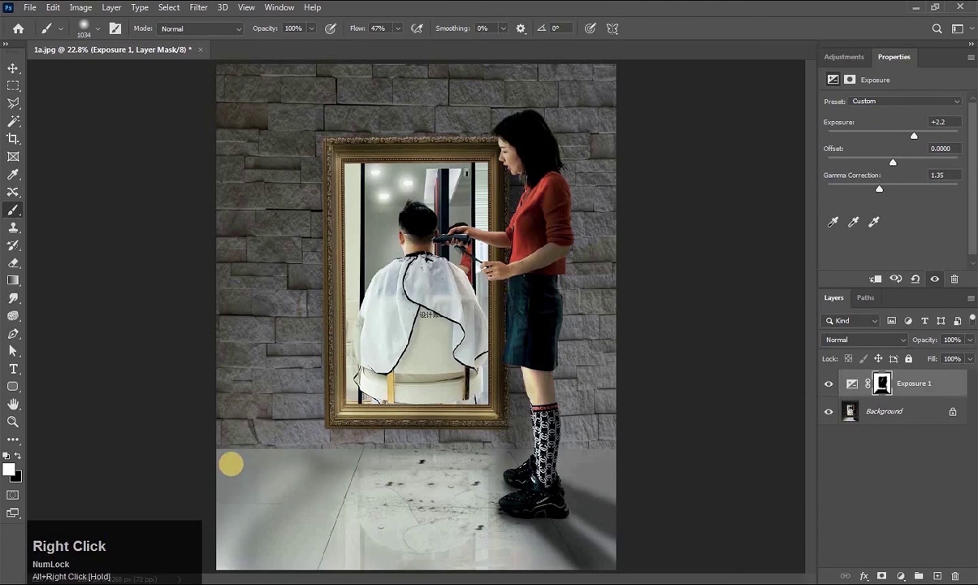
{"action": "left_click", "coordinate": [237, 476]}
{"action": "left_click_drag", "start_coordinate": [203, 490], "coordinate": [203, 499]}
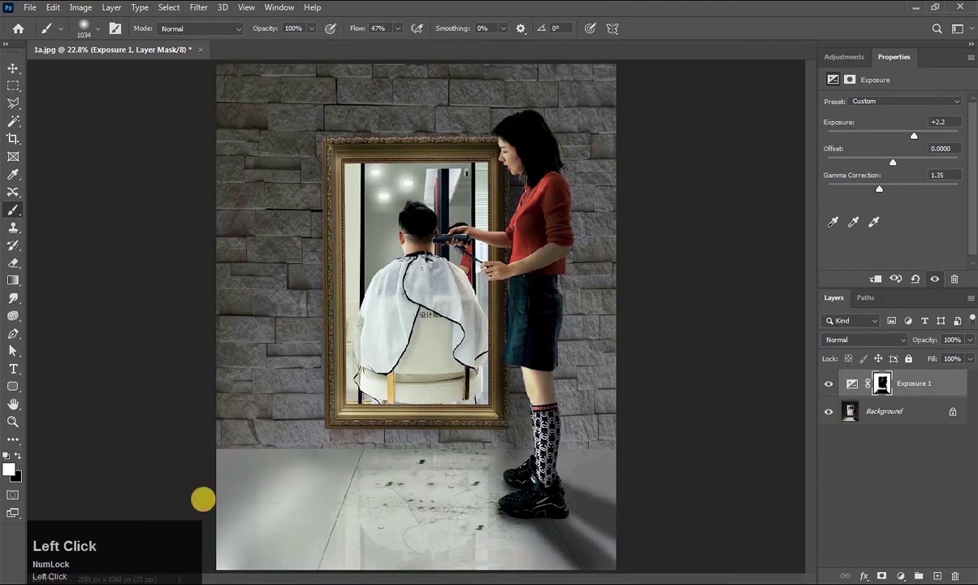
Step: Hide and show the Exposure layer to compare the masked result with the original image
{"action": "scroll", "coordinate": [532, 349], "scroll_direction": "down", "scroll_amount": 1}
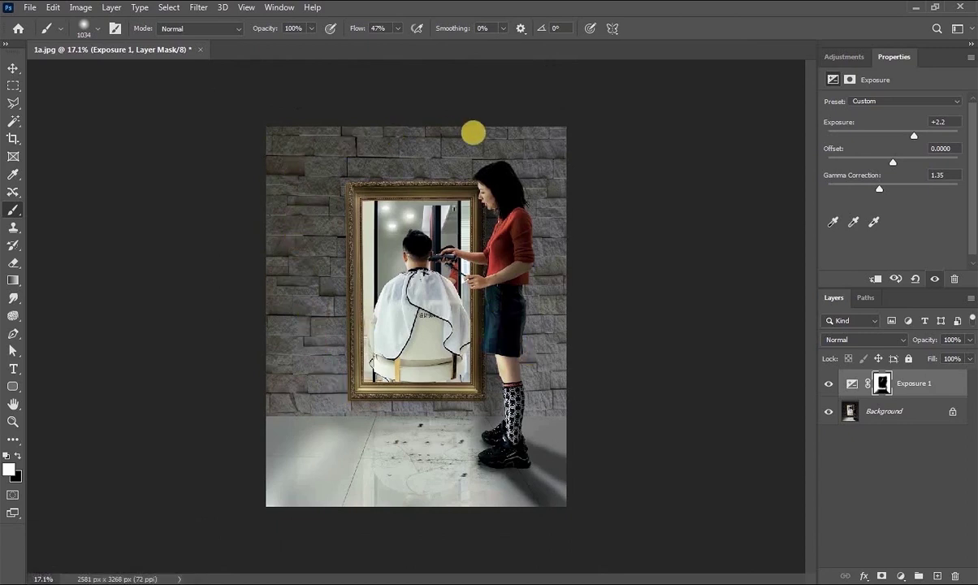
{"action": "left_click", "coordinate": [829, 384]}
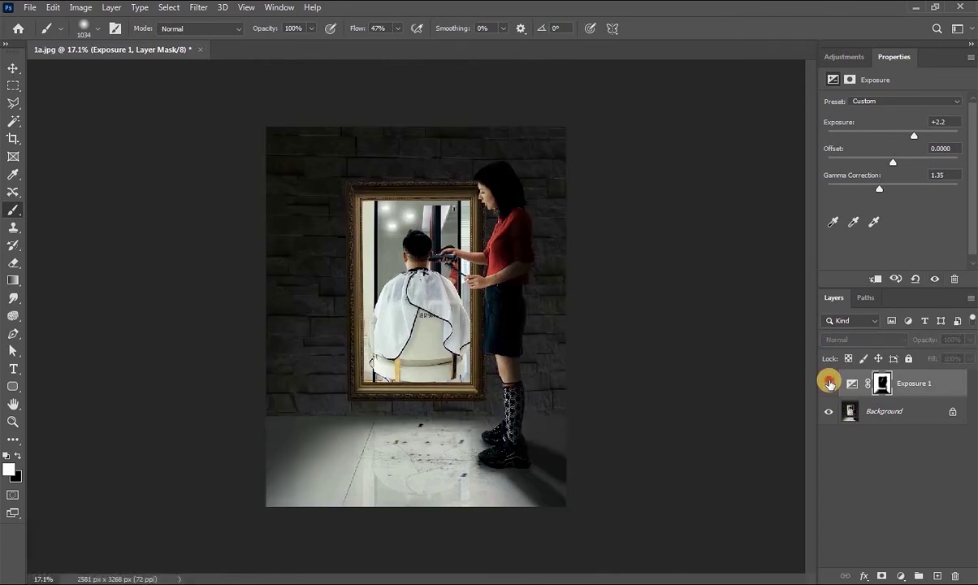
{"action": "left_click", "coordinate": [829, 383]}
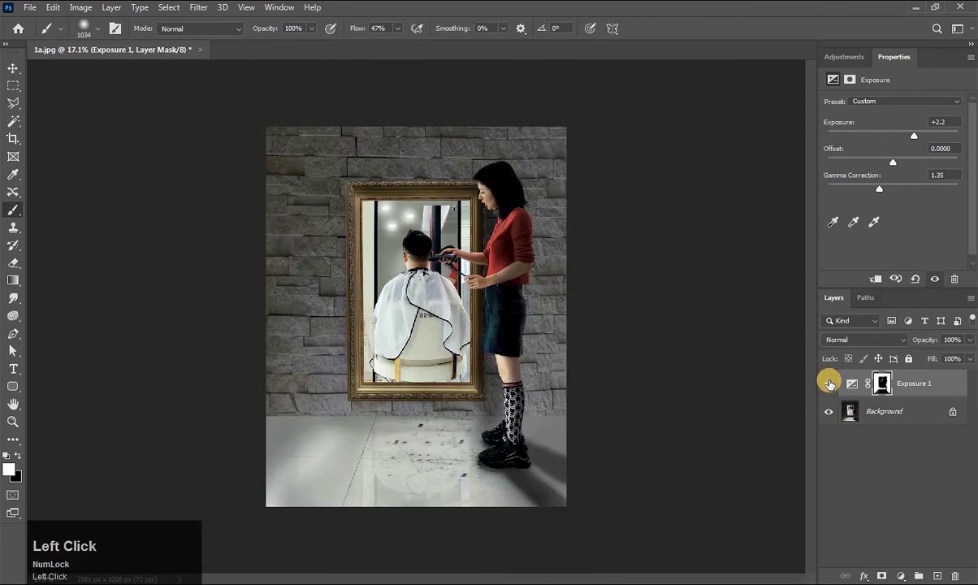